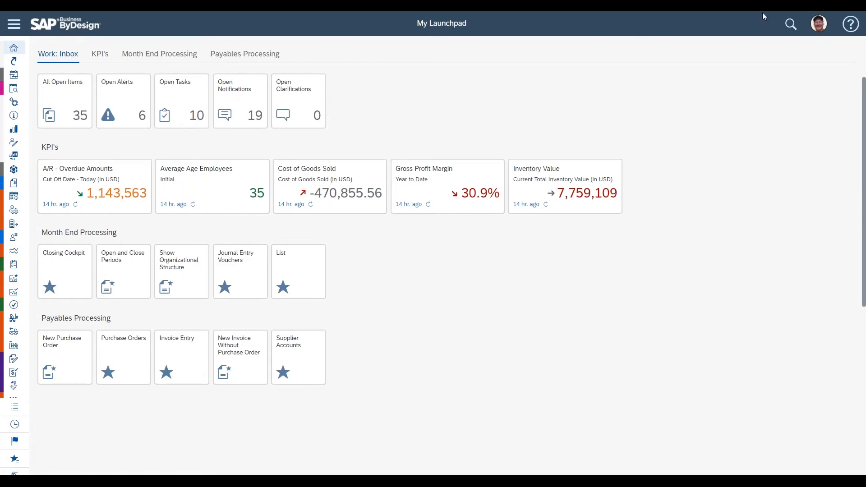
Step: Search the navigation menu for "projects" and open the Projects list under Project Management
left_click(14, 25)
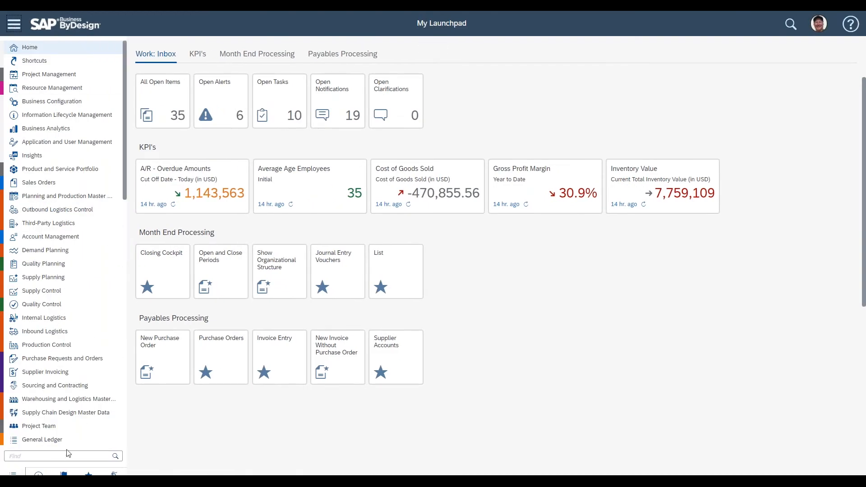
left_click(54, 456)
type("p")
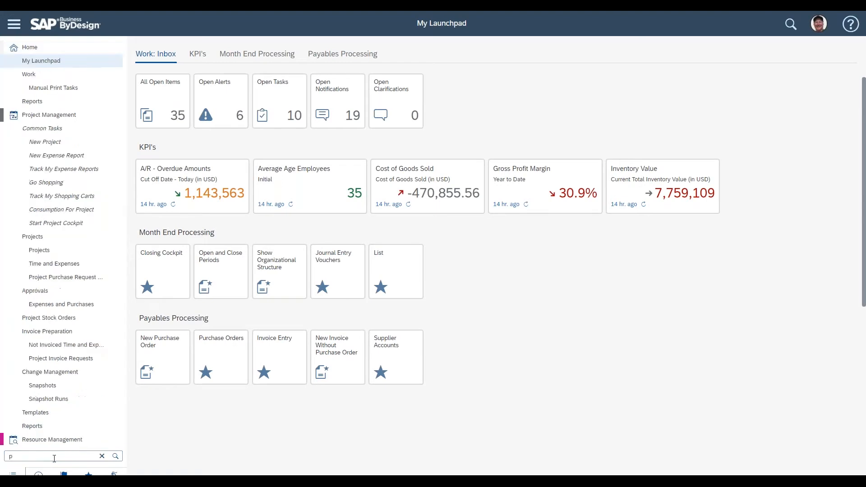
type("rojects")
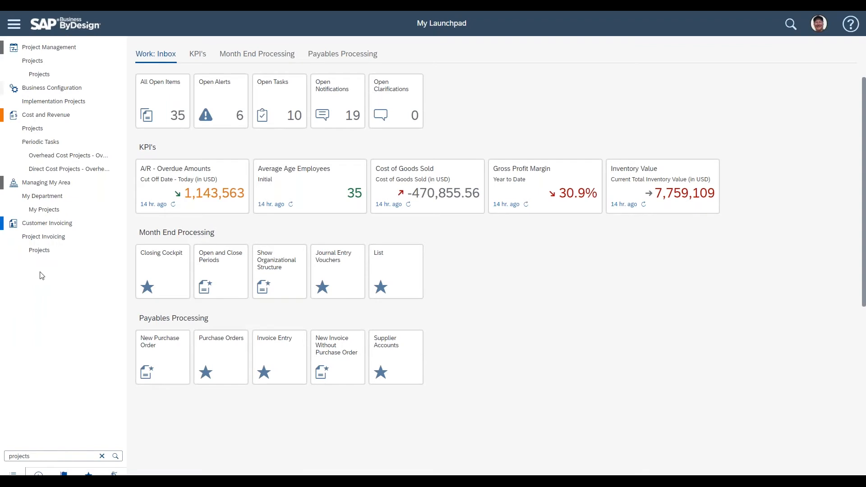
left_click(64, 75)
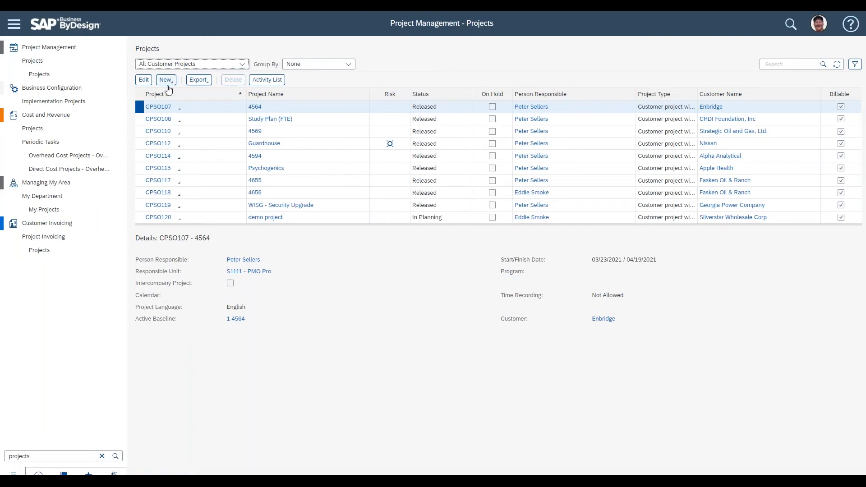
Step: Start creating a new project from the projects list
mouse_move(76, 51)
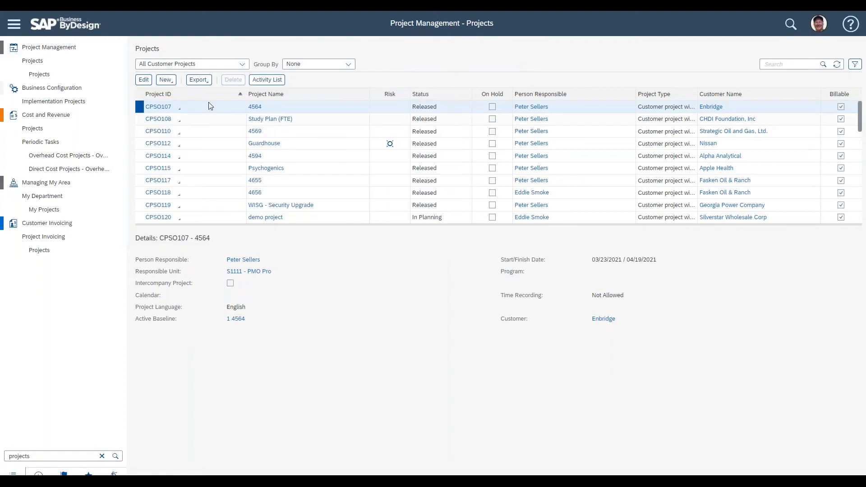
left_click(172, 84)
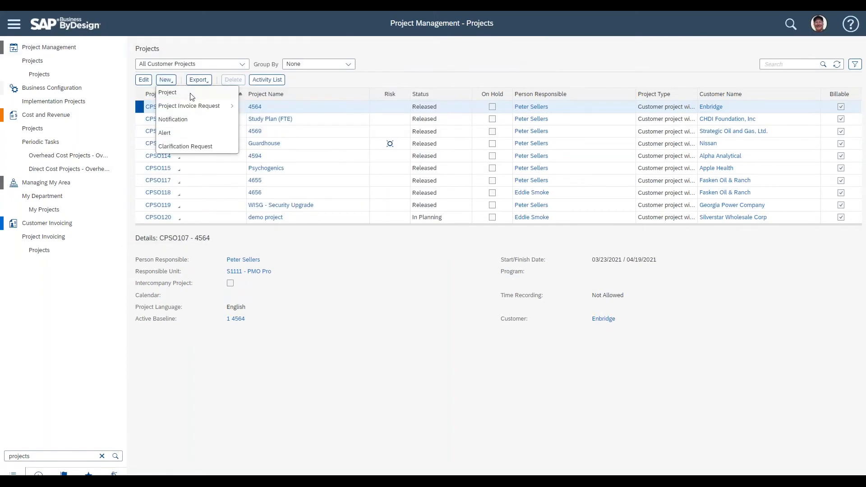
left_click(190, 93)
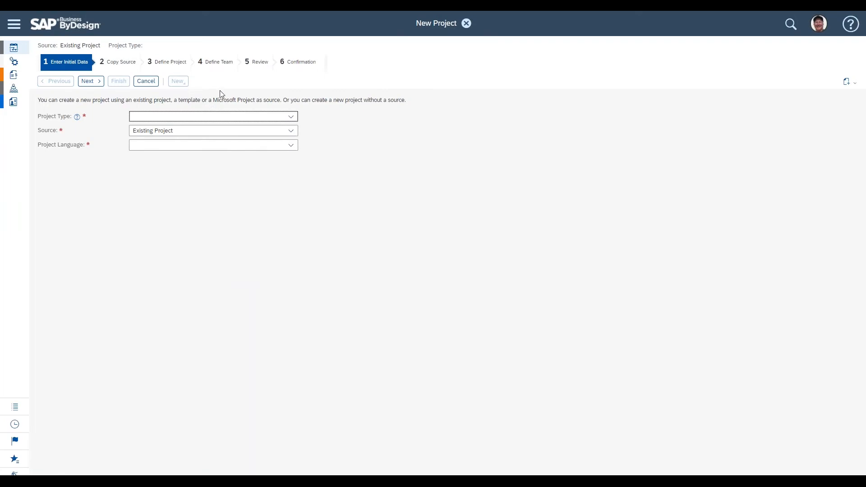
Step: Set the project type to Customer project with sales integration and the source to None, then continue to the project definition
left_click(292, 118)
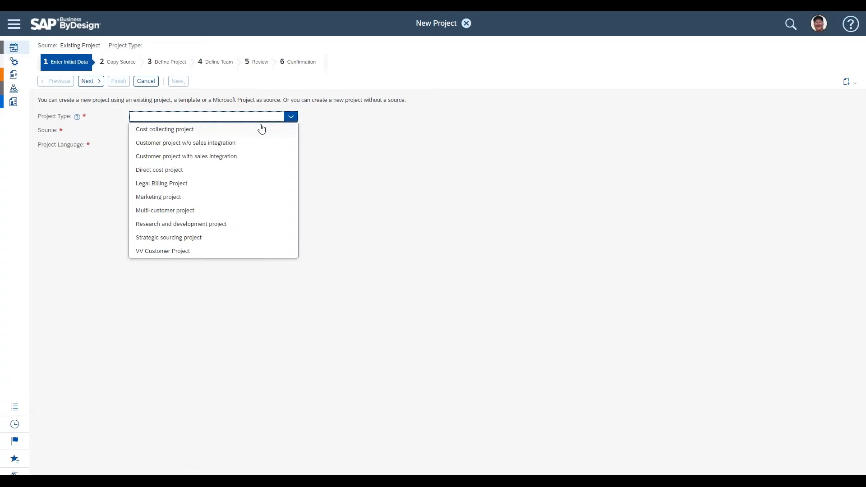
left_click(266, 159)
left_click(291, 133)
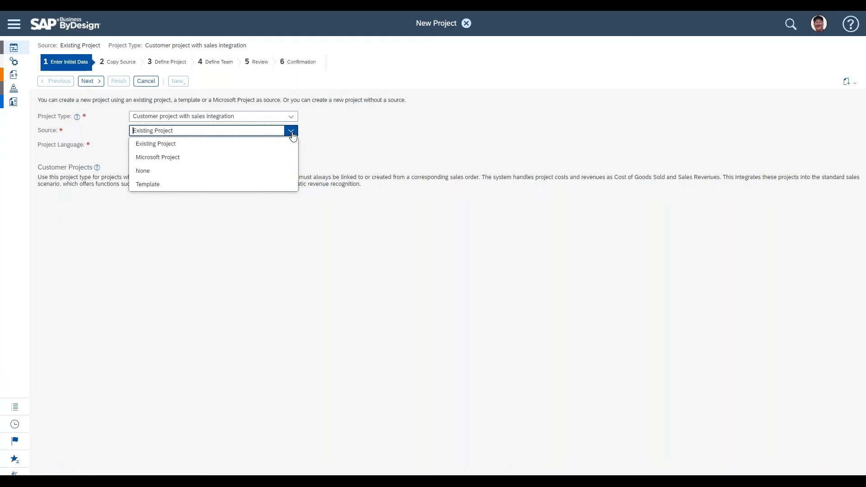
left_click(206, 172)
left_click(96, 81)
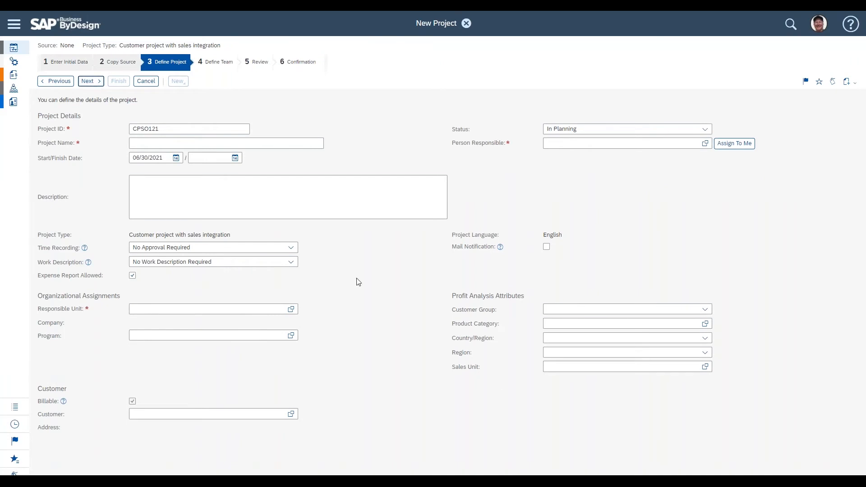
Step: Name the project "project plan demo"
left_click(179, 139)
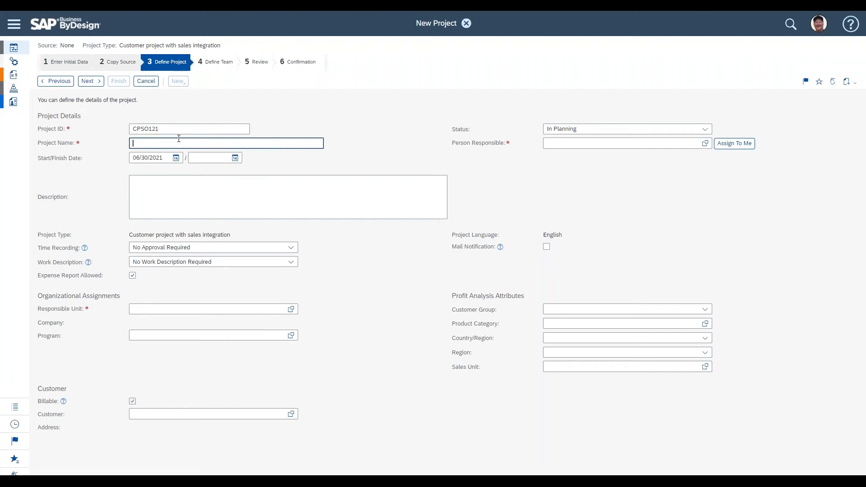
type("project plan demo")
Step: Set the project's start date to 07/01/2021 and the finish date to 08/30/2021
left_click(164, 155)
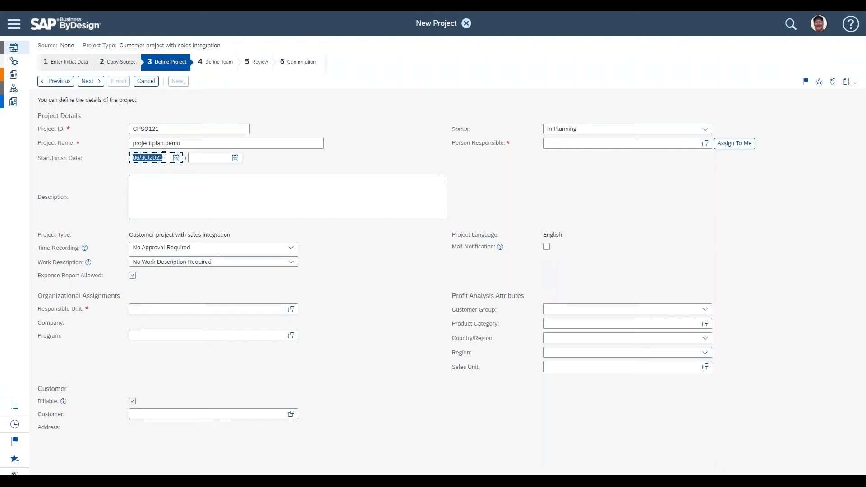
type("71")
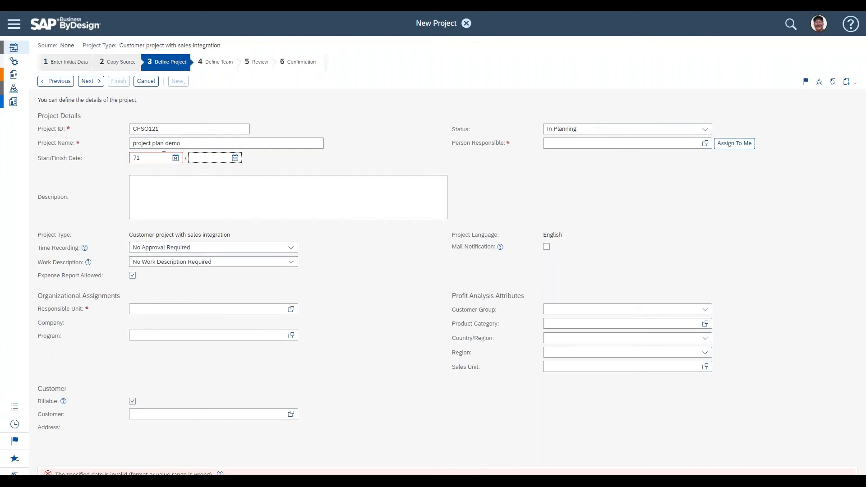
type("/")
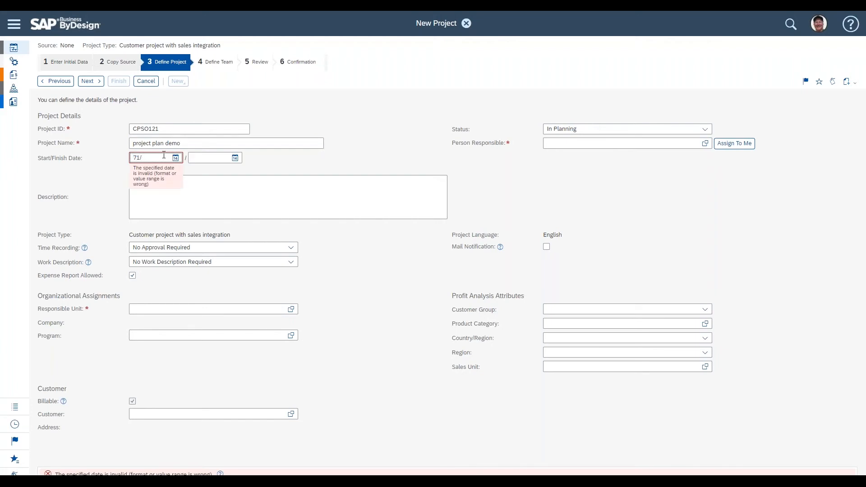
type("1")
key("Tab")
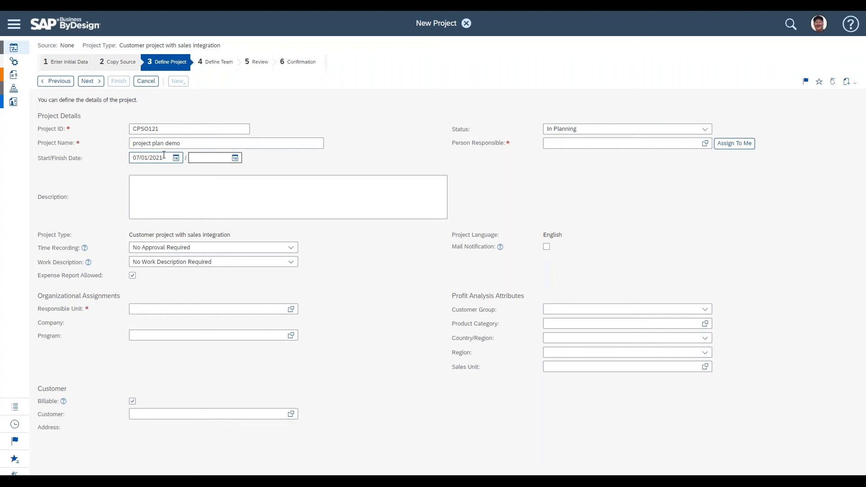
type("8/30")
key("Tab")
Step: Search the responsible unit list for "pmo pro" and assign PMO Pro as the responsible unit
left_click(151, 305)
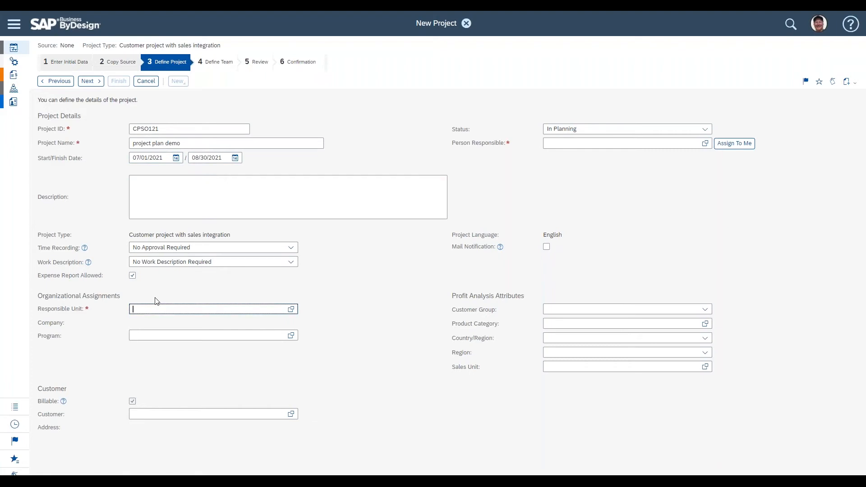
triple_click(51, 310)
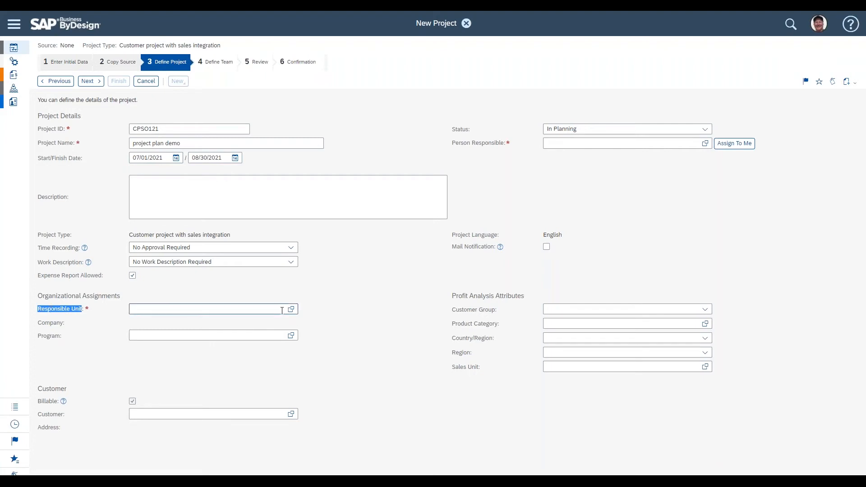
left_click(291, 309)
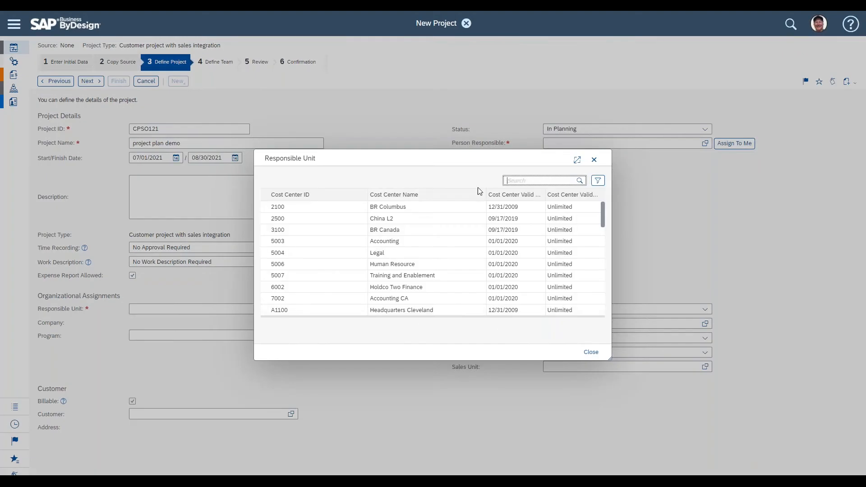
left_click(522, 180)
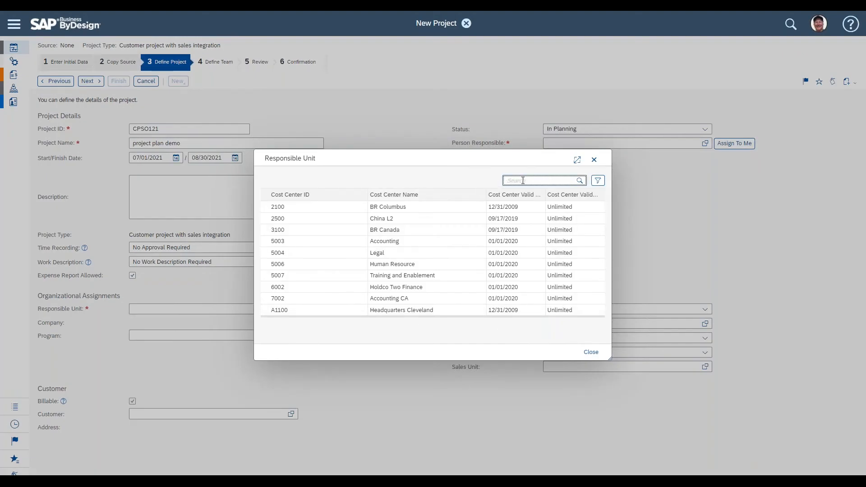
type("prn")
key("BackSpace")
type("o pro")
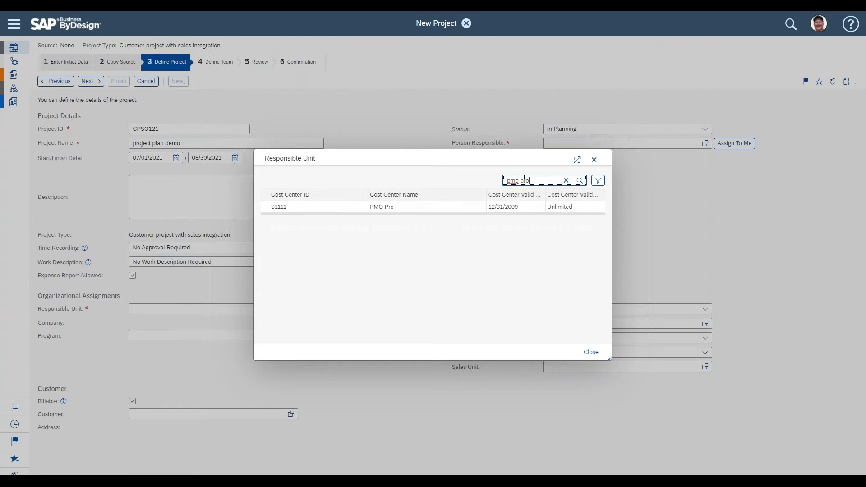
left_click(303, 209)
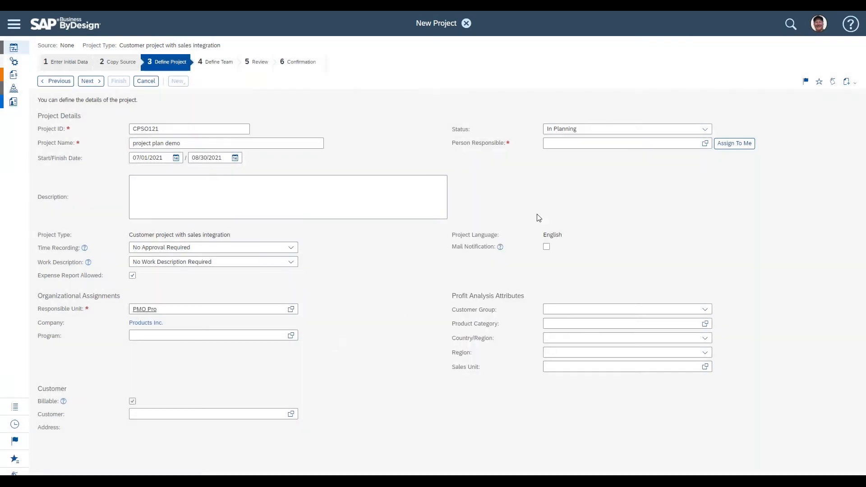
Step: Assign the project to yourself as the person responsible
left_click(594, 143)
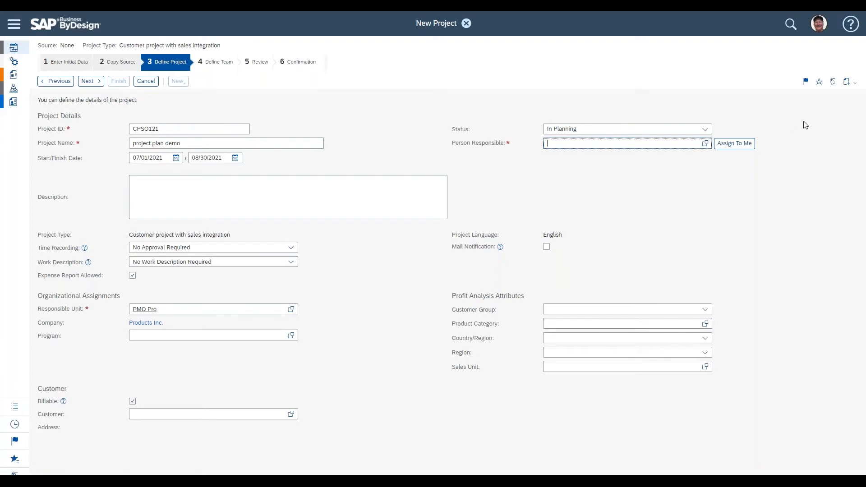
left_click(745, 145)
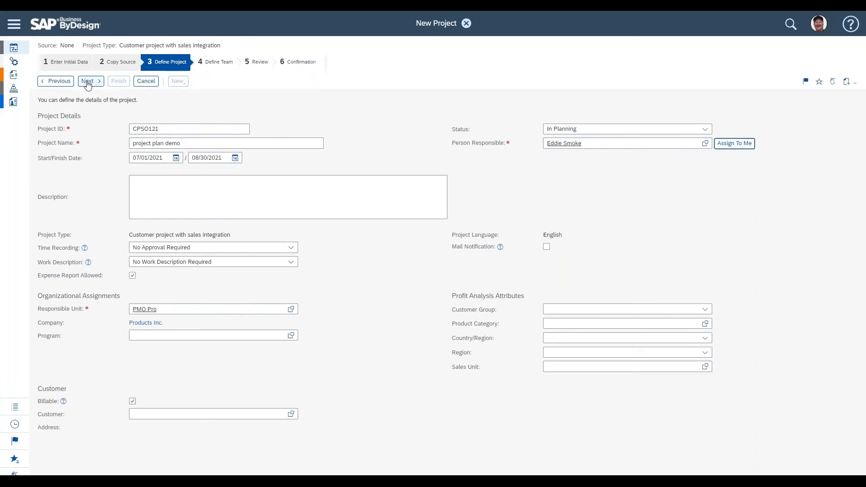
Step: Advance past the team and review pages and finish creating the project
left_click(89, 81)
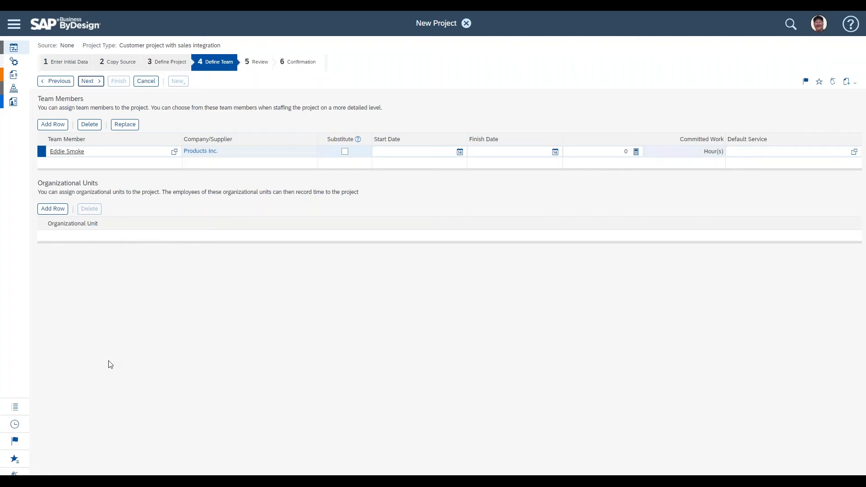
left_click(93, 85)
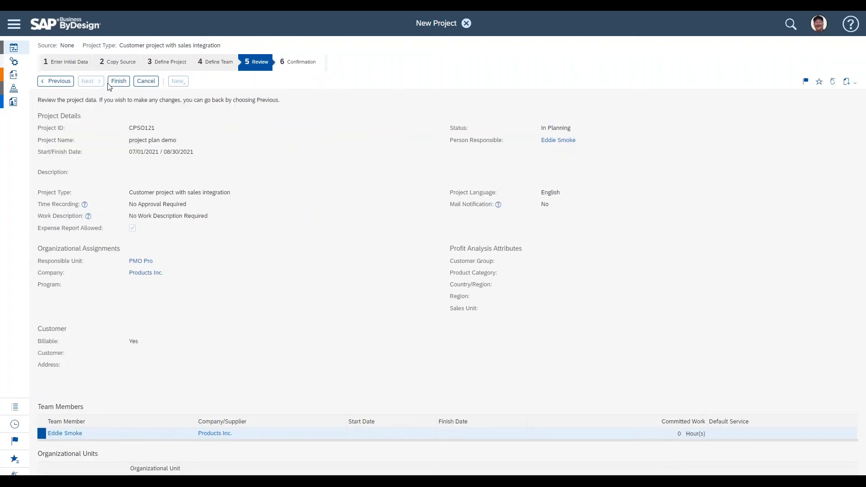
left_click(118, 82)
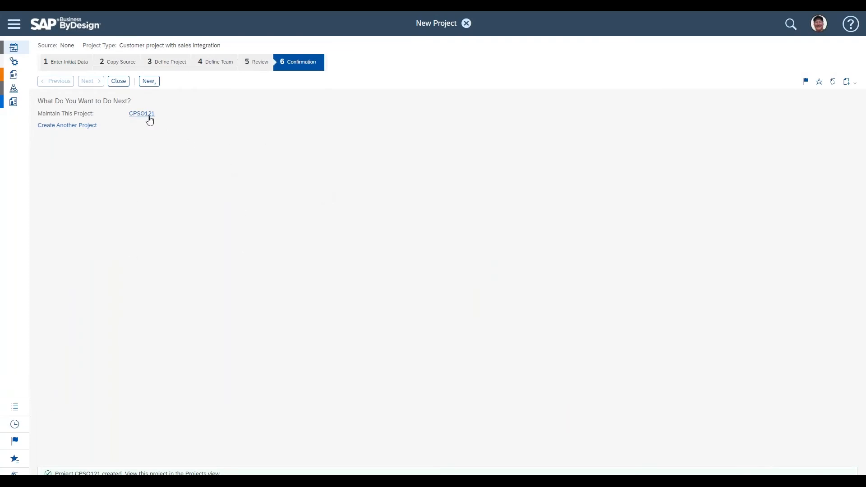
Step: Open the new project CPSO121 for maintenance and enlarge the task list area of the Gantt chart
left_click(150, 117)
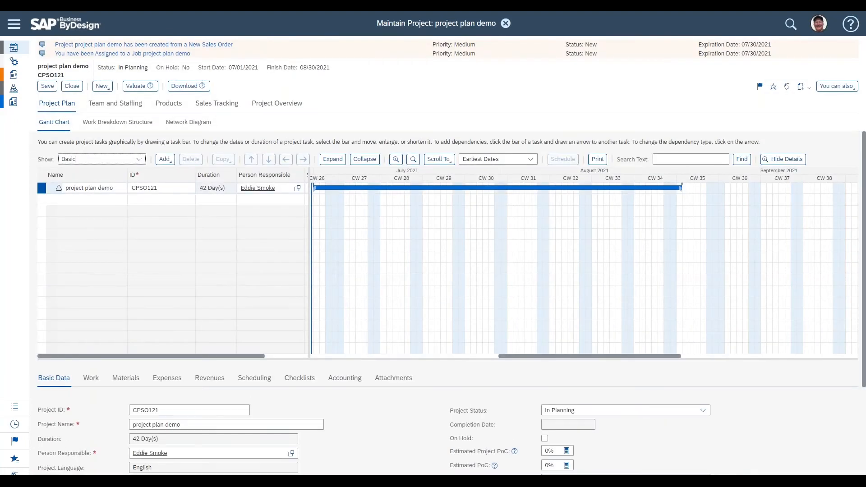
left_click_drag(147, 68, 118, 67)
left_click(325, 88)
left_click_drag(311, 208, 509, 185)
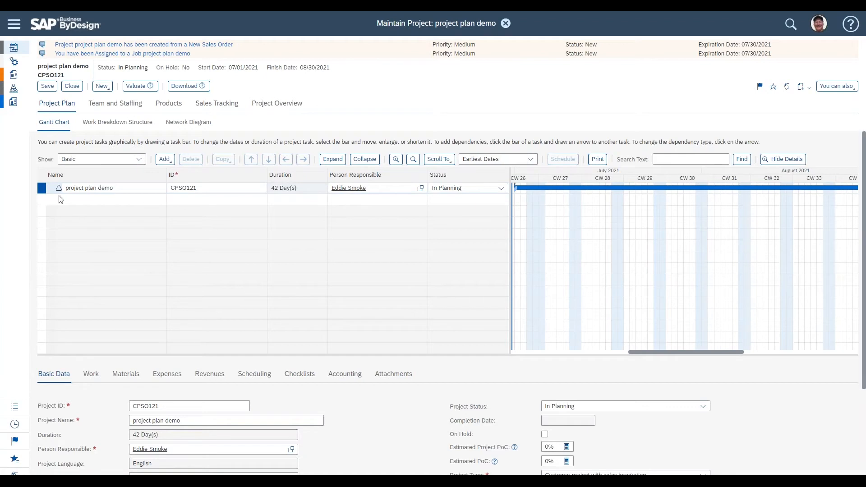
left_click(304, 189)
left_click_drag(101, 355, 104, 240)
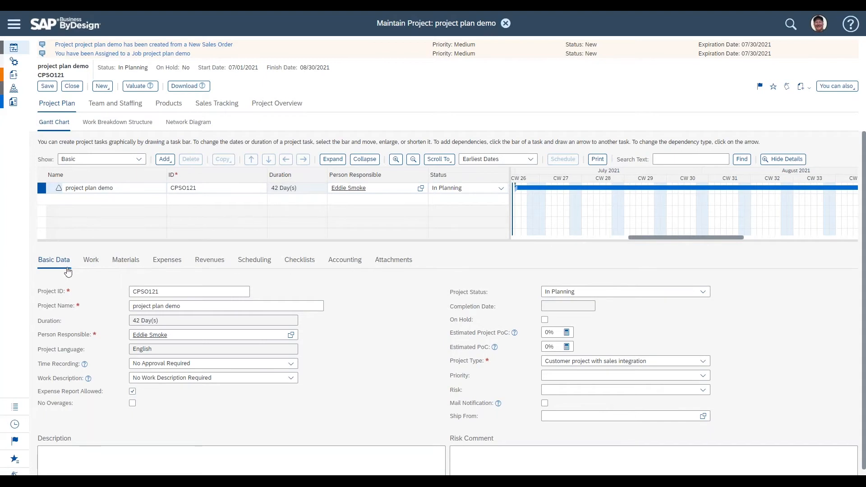
Step: Examine the project's accounting details: responsible unit, company, profit center and customer fields
left_click(351, 267)
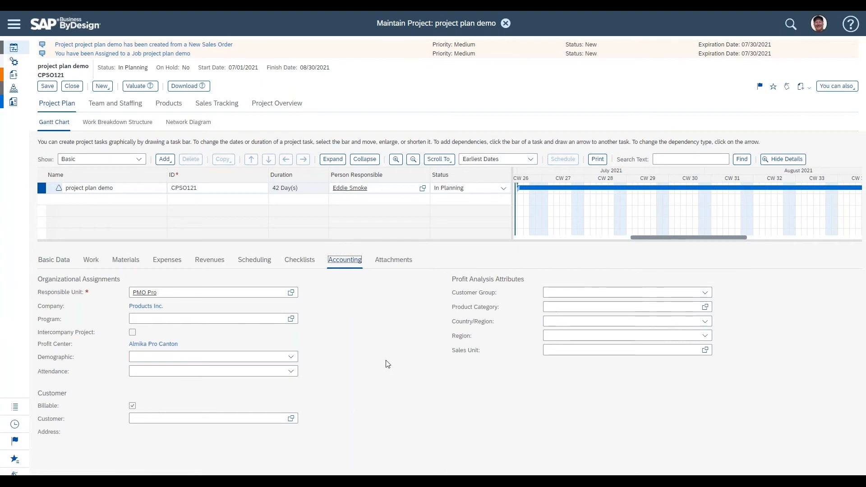
triple_click(49, 293)
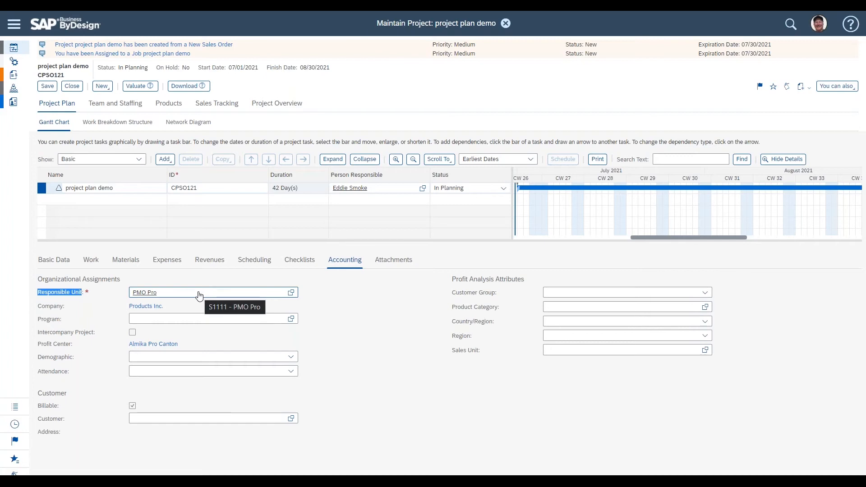
double_click(44, 306)
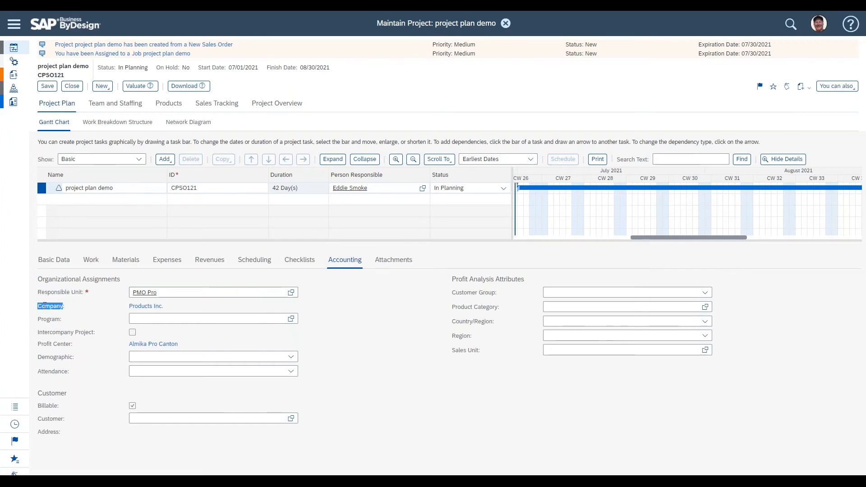
triple_click(50, 345)
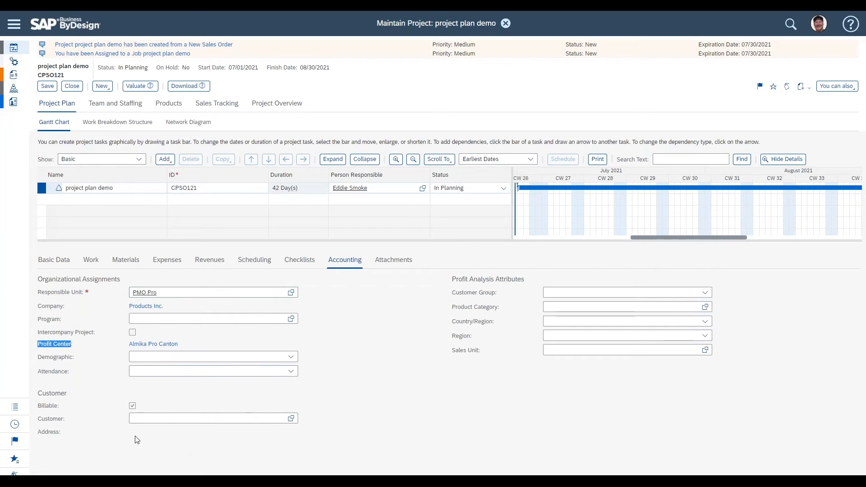
double_click(40, 393)
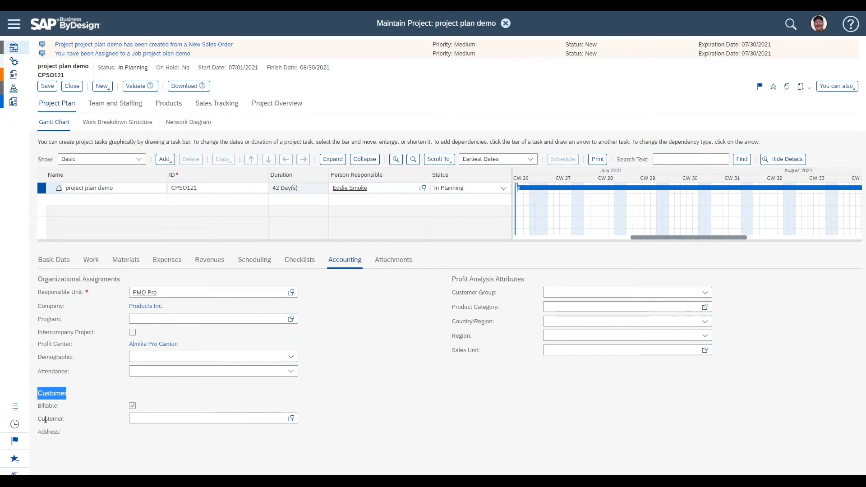
double_click(46, 419)
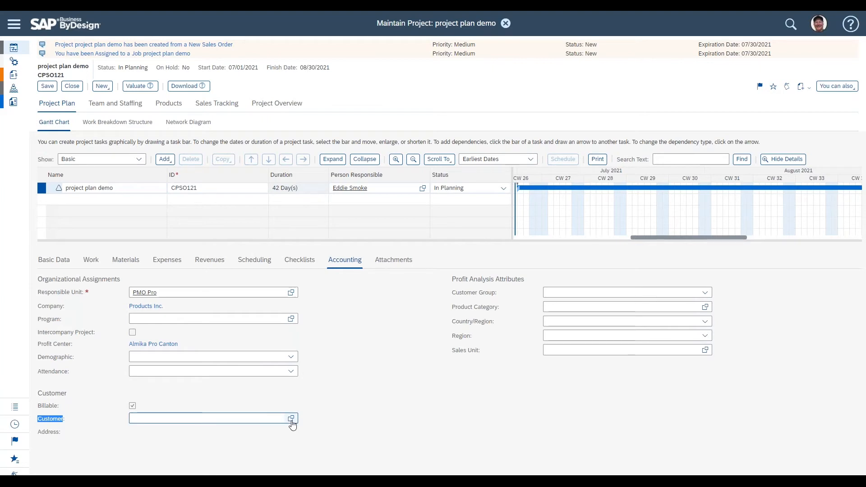
Step: Set the project's customer to Silverstar Wholesale Corp
left_click(256, 421)
type("silver")
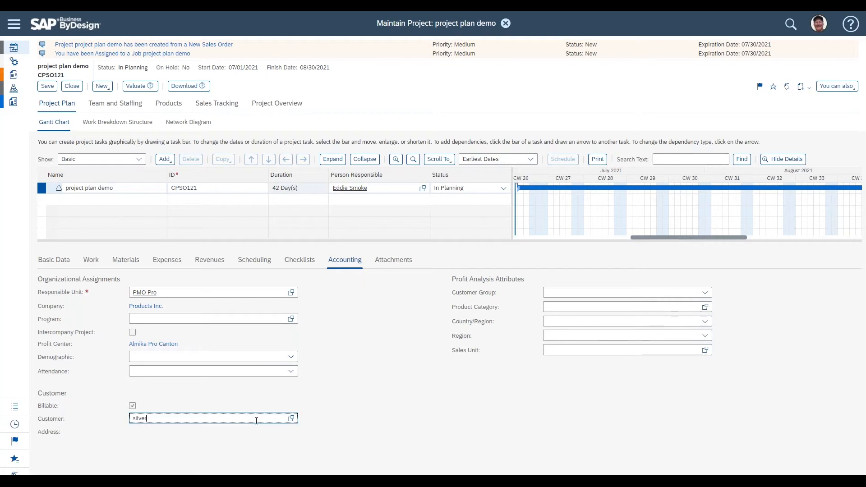
left_click(252, 431)
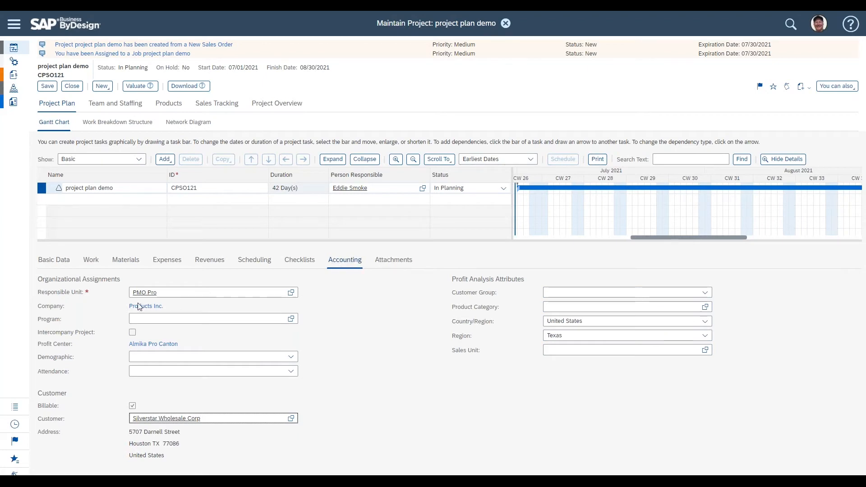
Step: Browse the project's Basic Data, Work and Scheduling detail tabs
triple_click(50, 292)
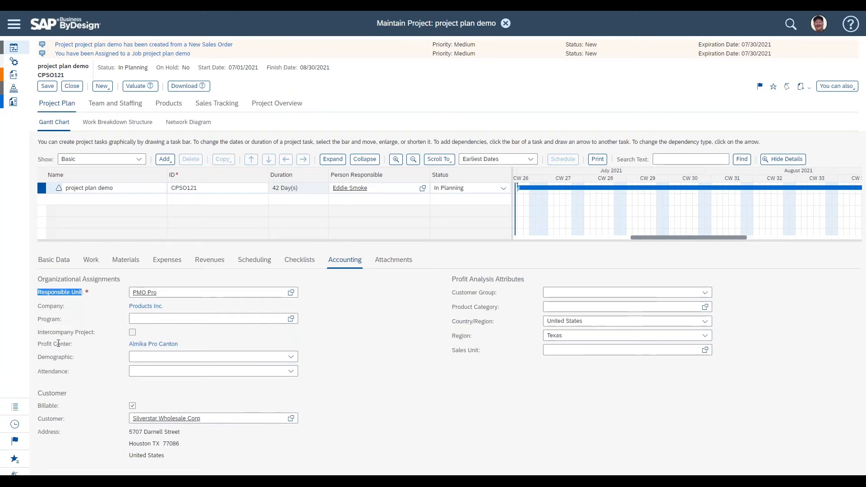
triple_click(50, 395)
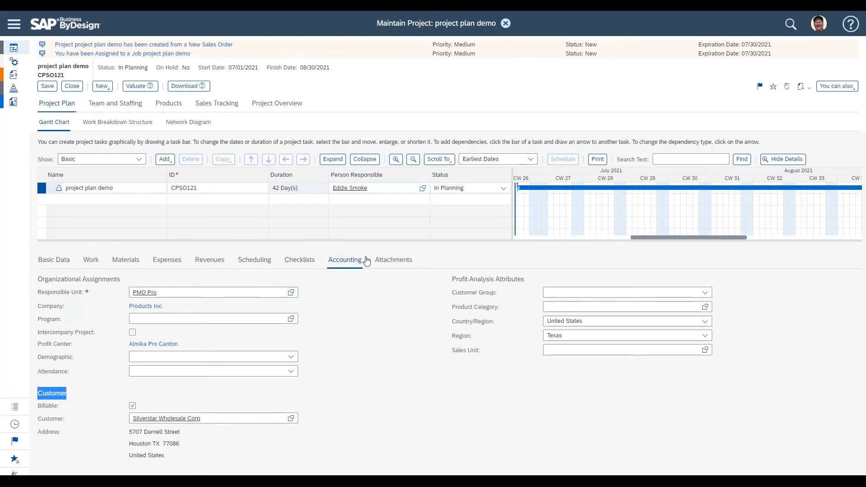
left_click(51, 261)
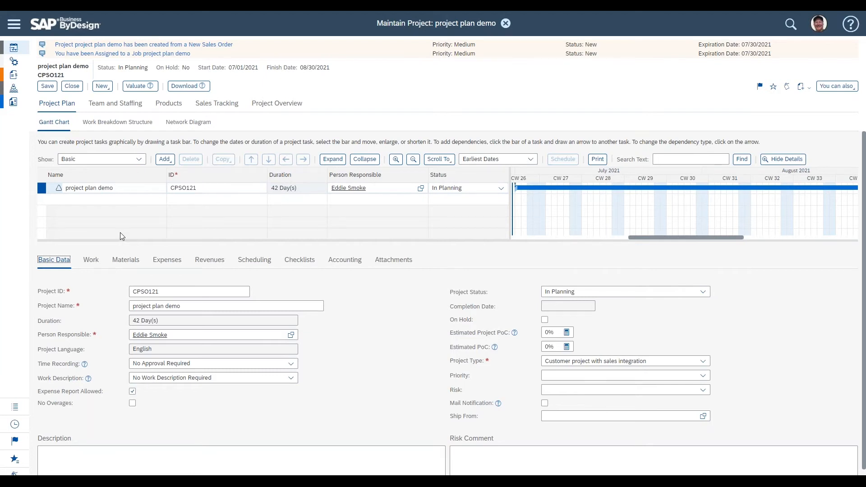
left_click(96, 262)
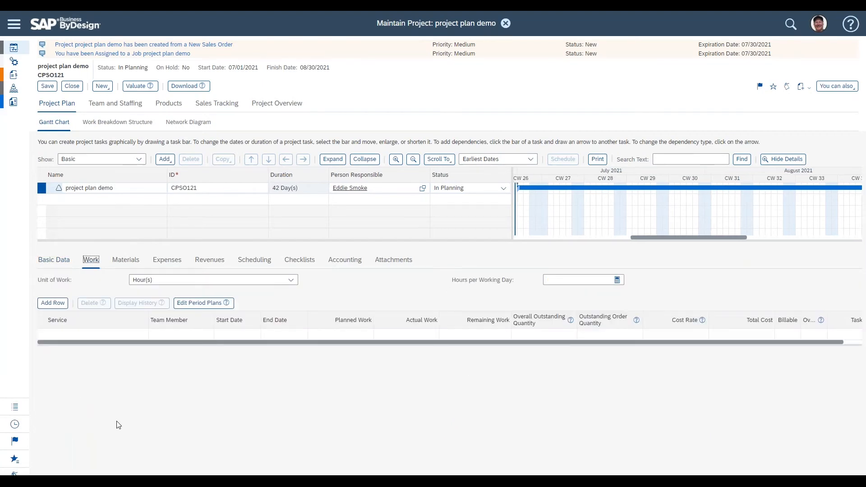
left_click(125, 262)
left_click(254, 262)
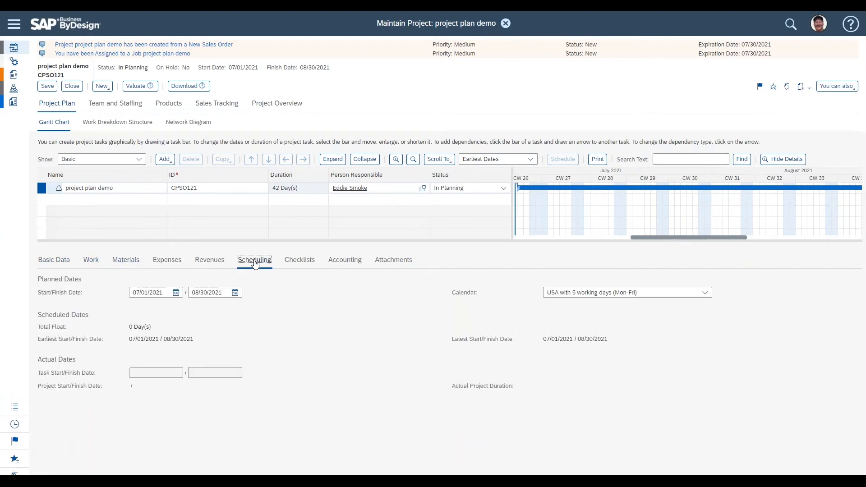
left_click(58, 260)
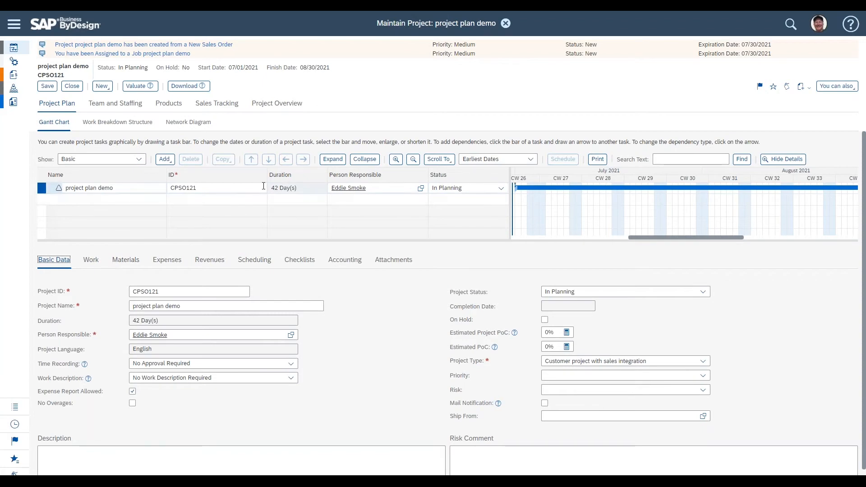
left_click(89, 264)
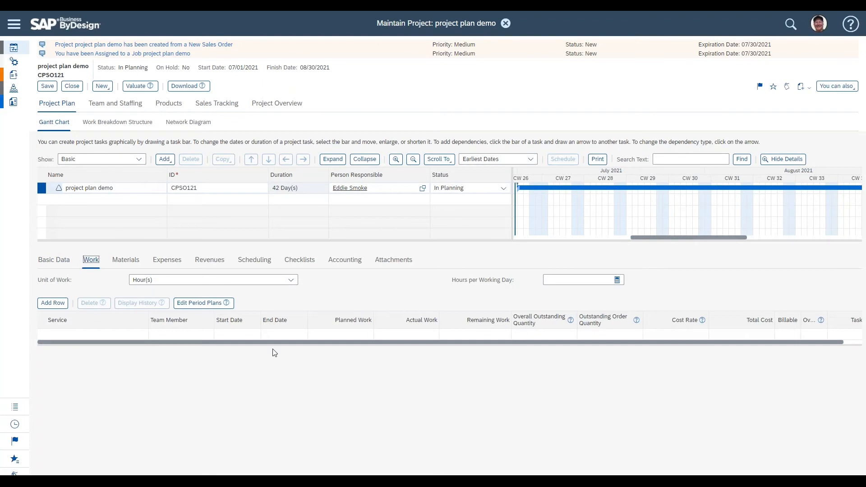
left_click(261, 260)
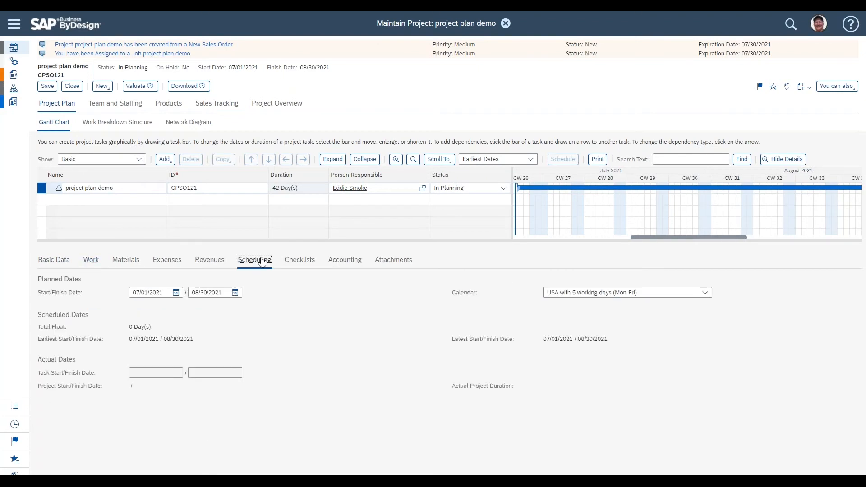
left_click(66, 266)
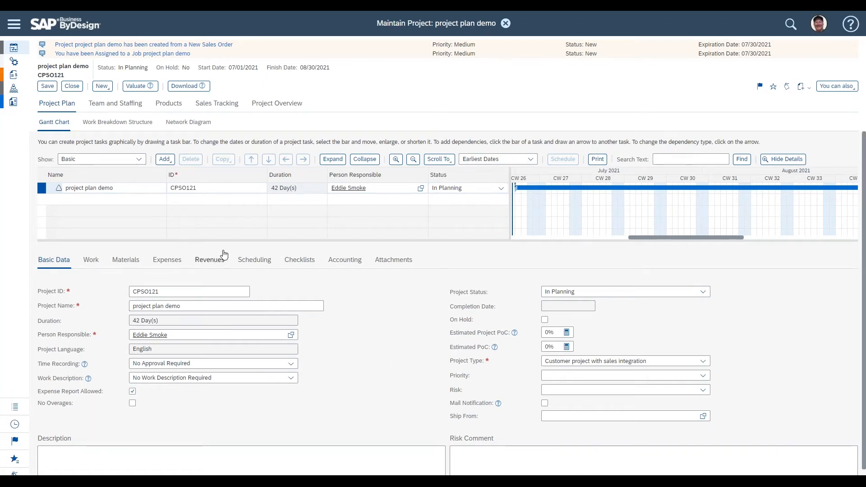
Step: Add a task, a phase and a milestone under the project in the Gantt chart
left_click_drag(222, 245, 216, 274)
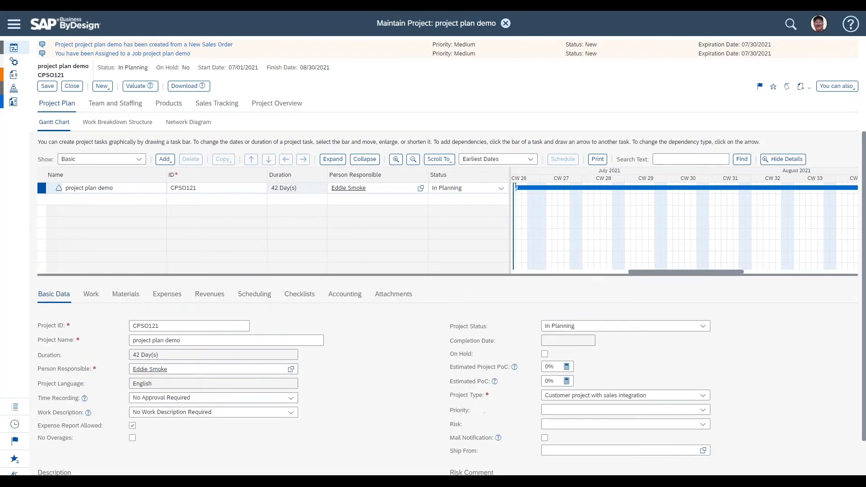
left_click(170, 163)
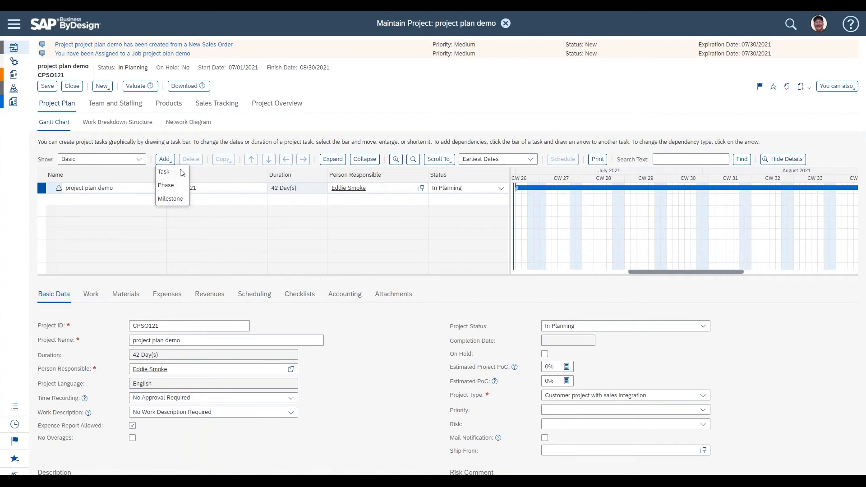
left_click(180, 172)
left_click(172, 162)
left_click(178, 185)
left_click(172, 162)
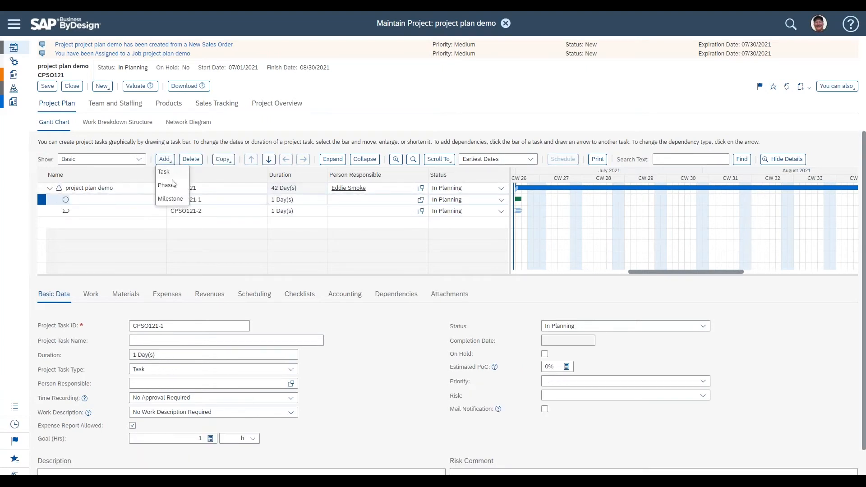
left_click(173, 199)
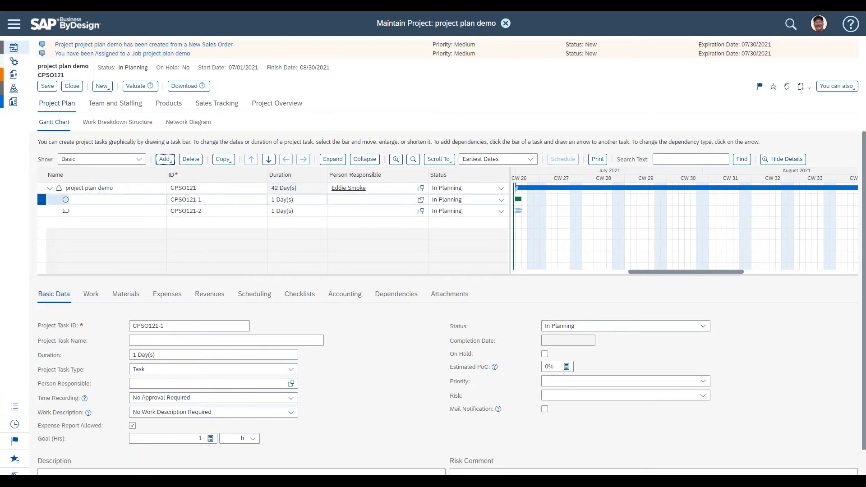
Step: Name the new rows Task, Phase and Milestone
left_click(102, 200)
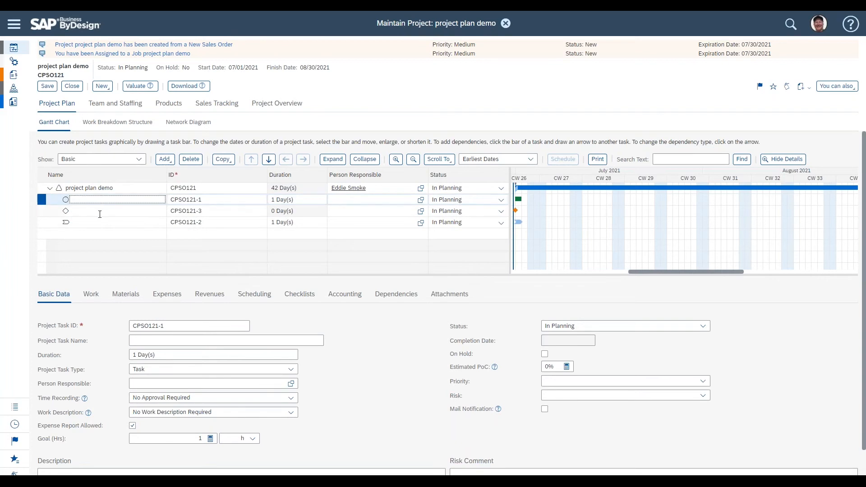
type("Task")
left_click(115, 219)
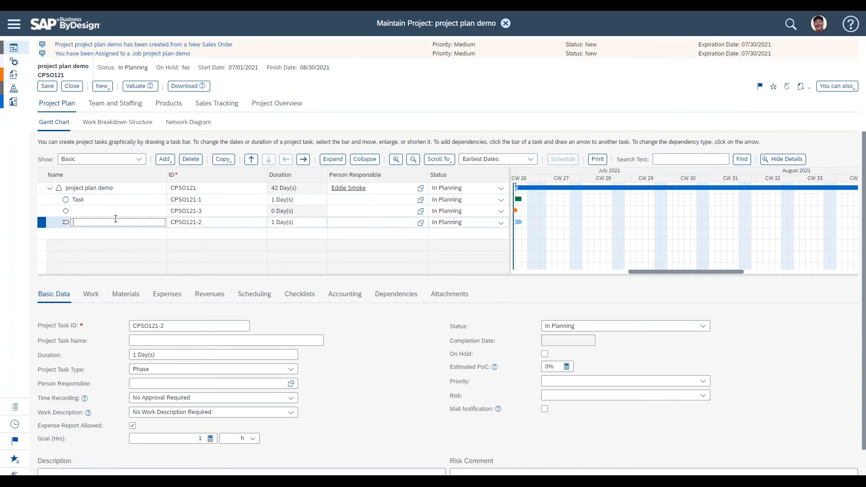
type("Phase")
left_click(118, 211)
type("Miles")
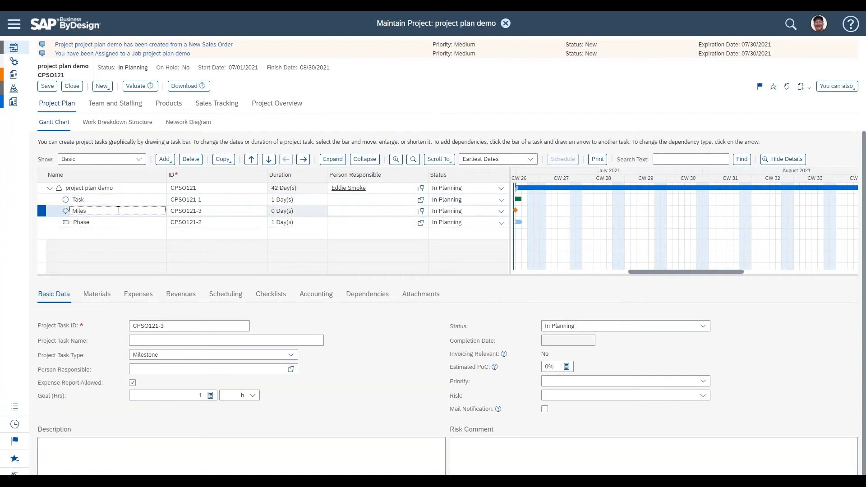
type("tone")
left_click(118, 199)
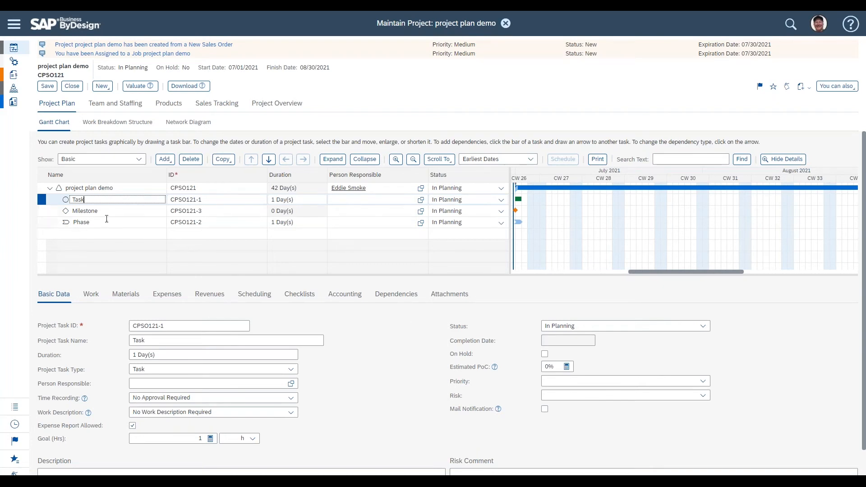
Step: Select each of the new plan rows in turn to review their details
left_click(107, 210)
left_click(106, 223)
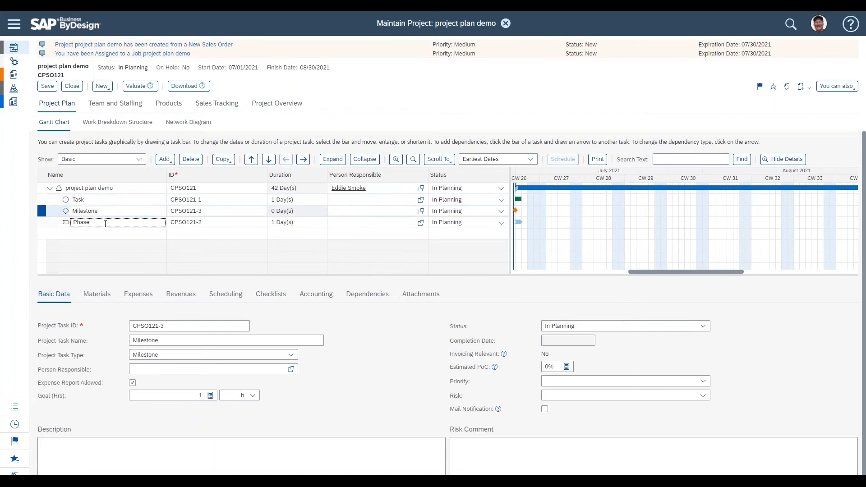
left_click(105, 199)
left_click(106, 211)
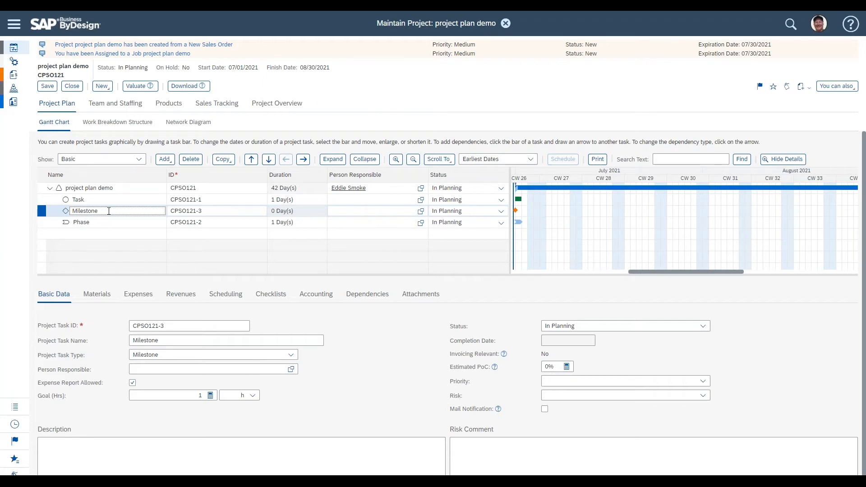
left_click(110, 200)
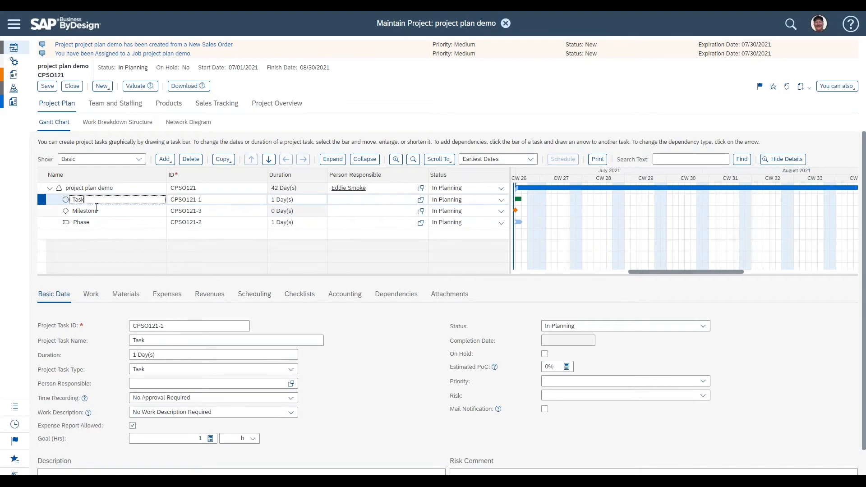
left_click(109, 210)
key("Down")
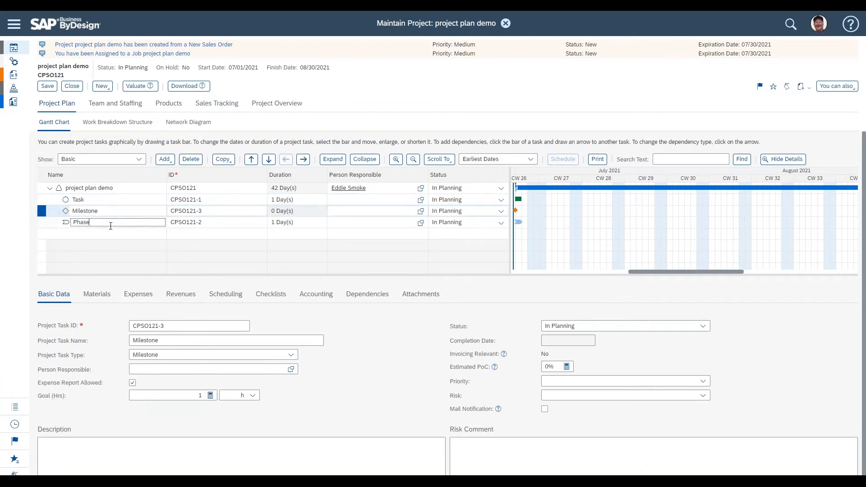
left_click(109, 201)
left_click(109, 222)
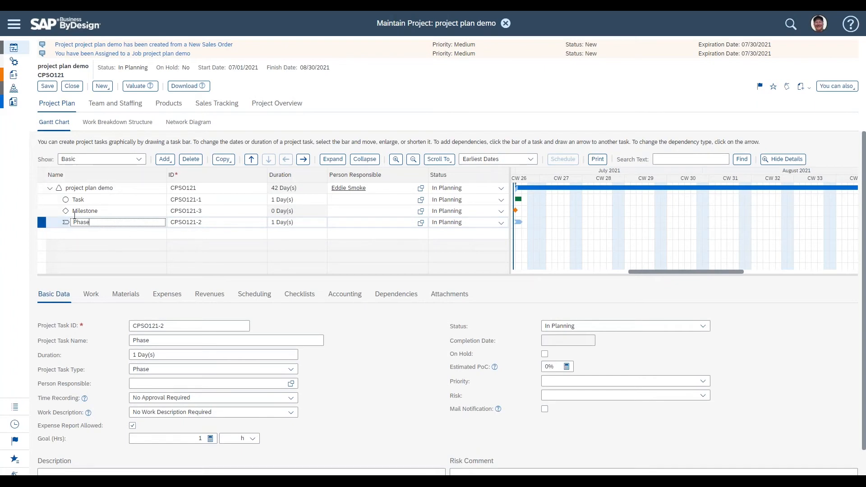
double_click(99, 224)
left_click_drag(105, 200, 55, 200)
left_click(98, 223)
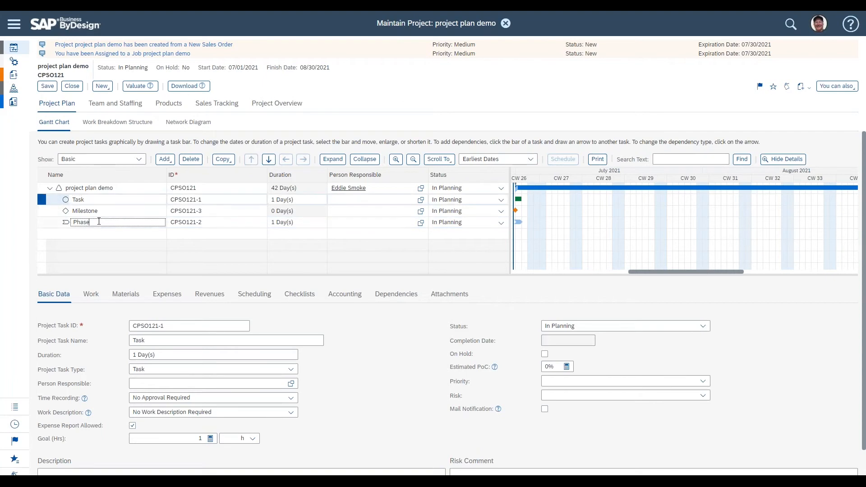
left_click(96, 201)
left_click(94, 222)
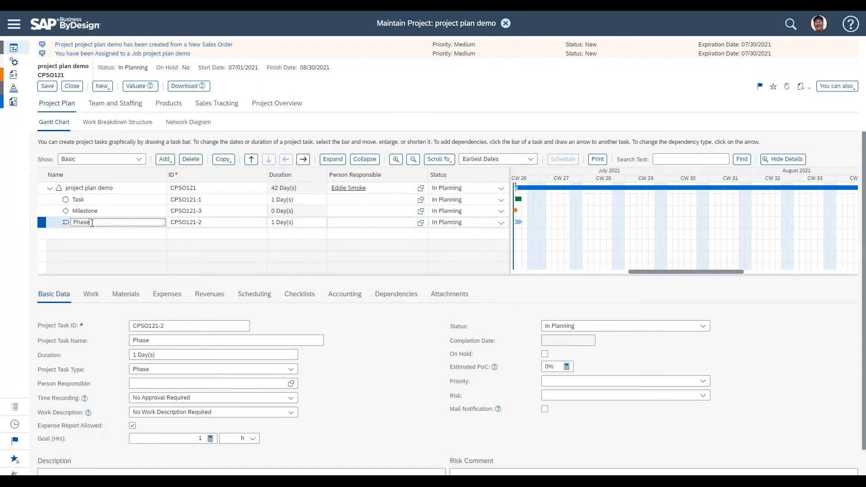
double_click(92, 224)
left_click(96, 211)
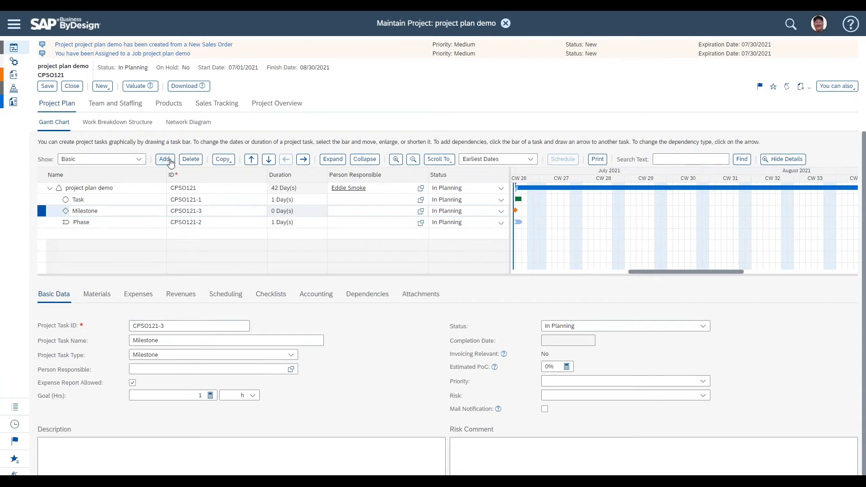
left_click(130, 221)
left_click(128, 211)
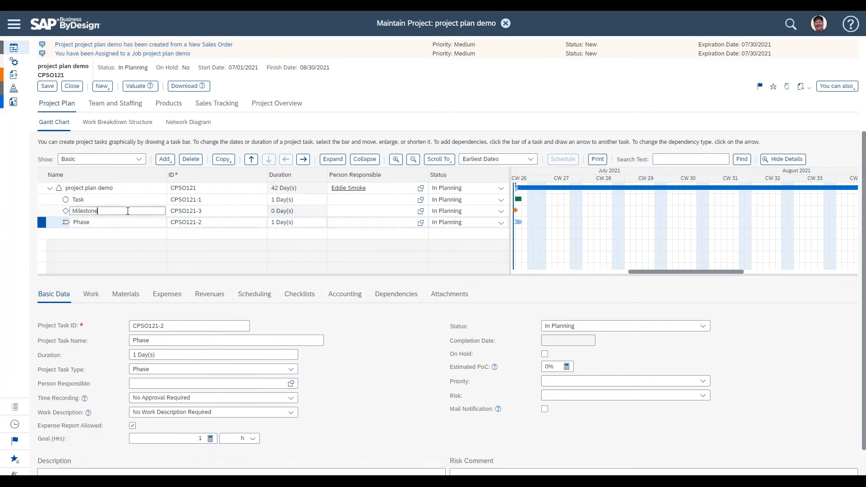
left_click(128, 222)
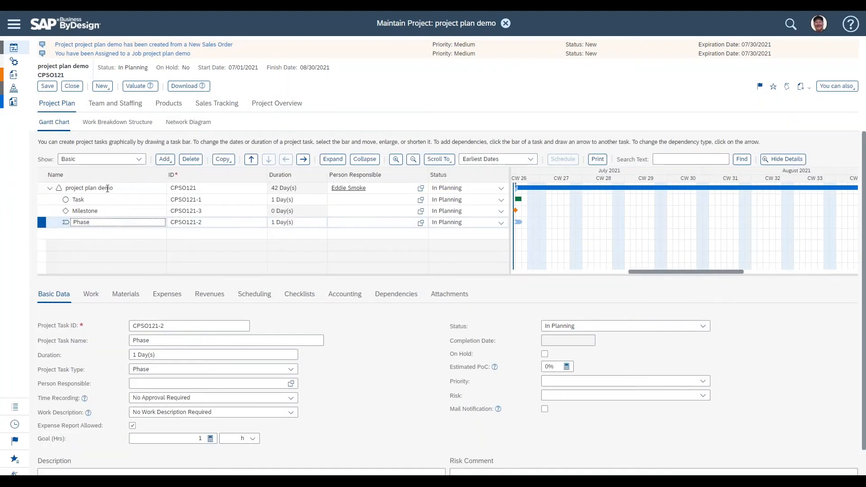
left_click(117, 204)
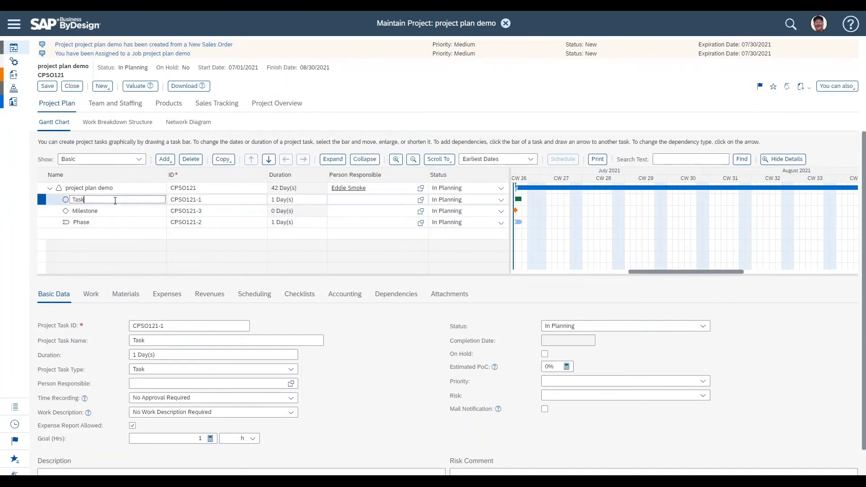
Step: Delete the Milestone and Phase rows from the project plan
left_click(105, 210)
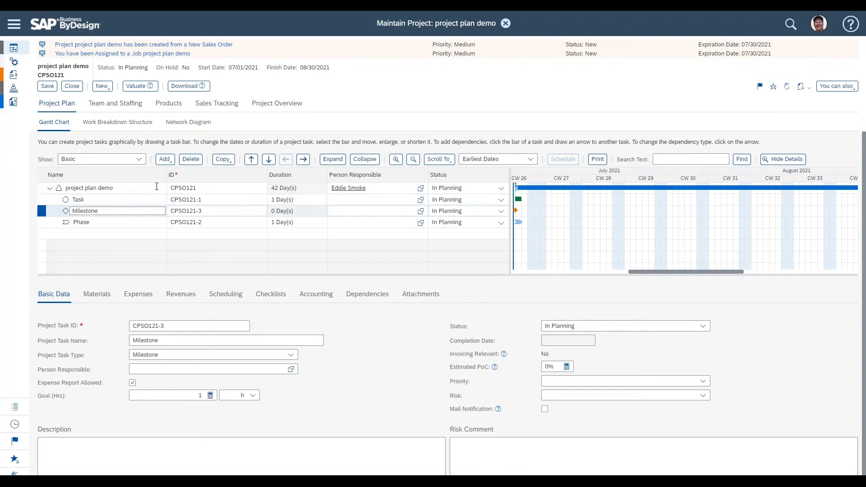
left_click(191, 161)
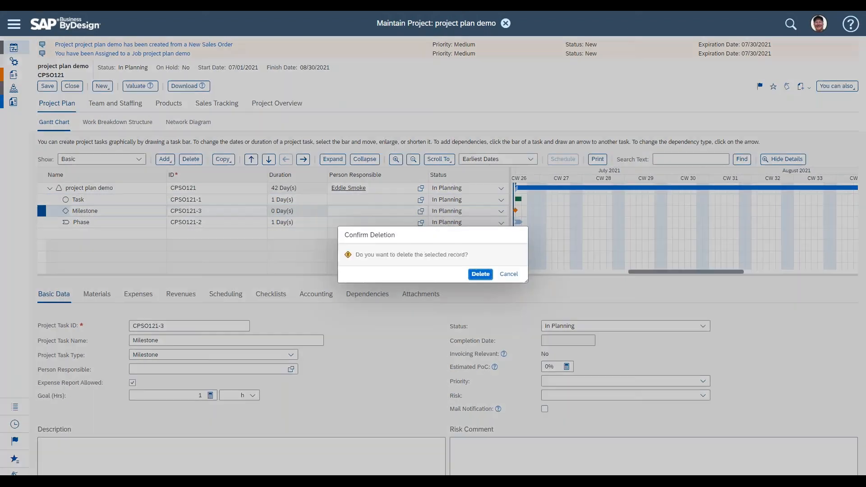
left_click(479, 273)
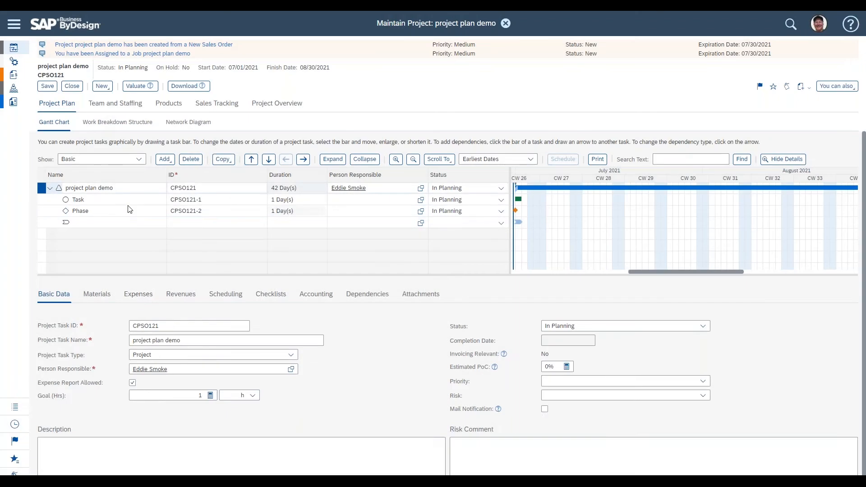
left_click(123, 210)
left_click(190, 161)
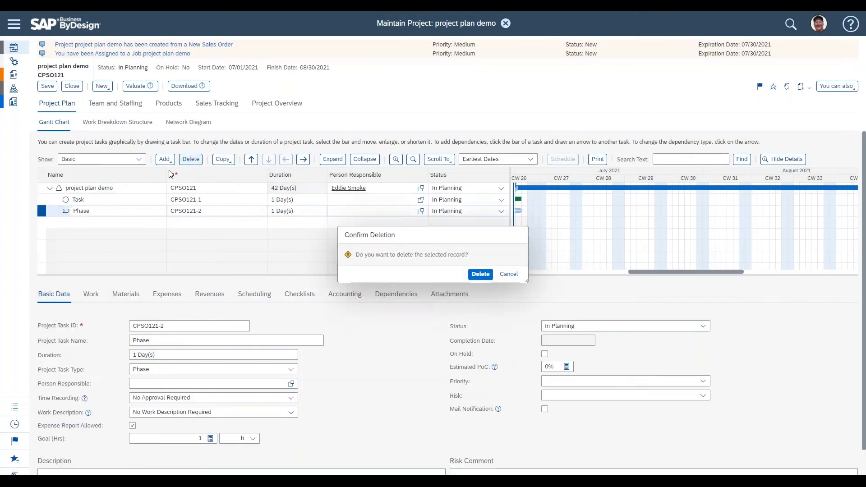
left_click(480, 273)
left_click(116, 199)
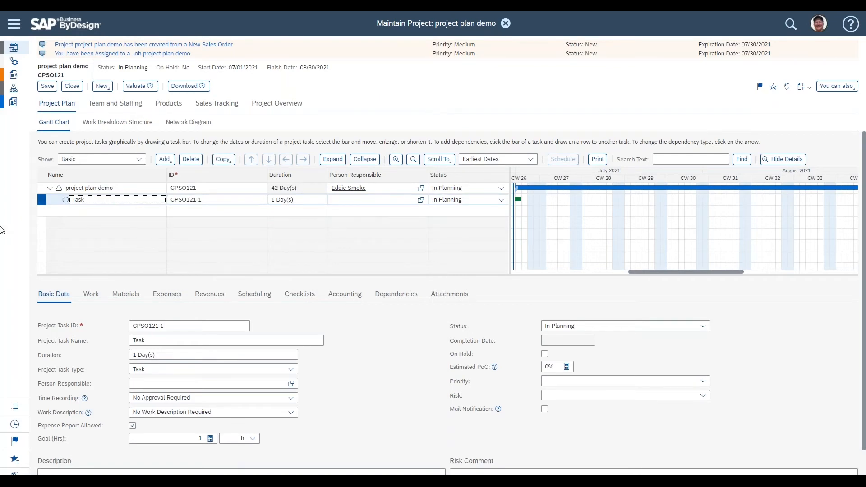
left_click(49, 296)
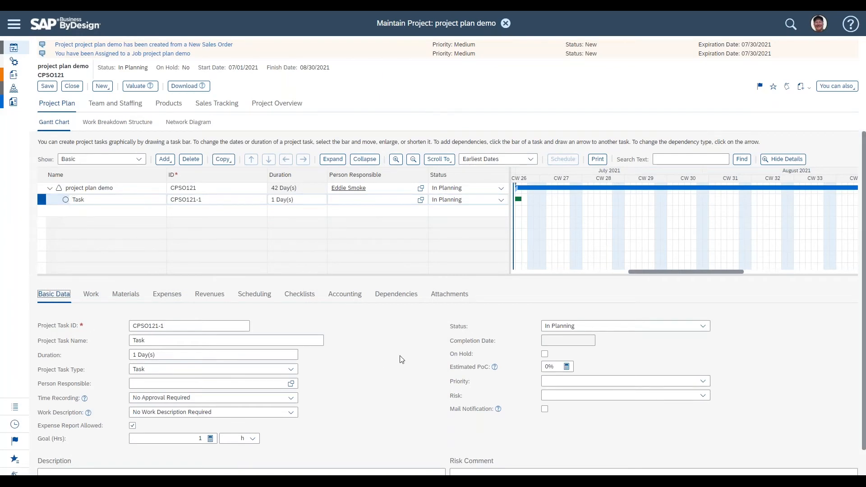
Step: Review the task's basic data fields: ID, name, duration and task type
scroll(401, 360, "down", 1)
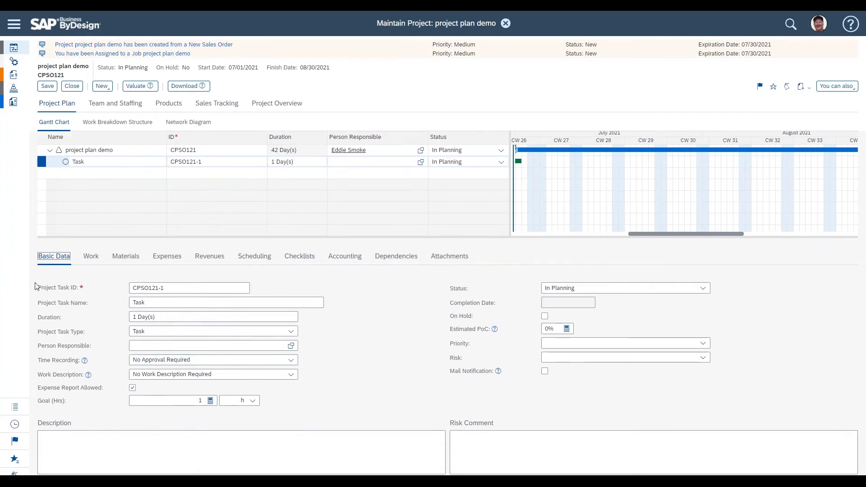
left_click_drag(40, 288, 76, 288)
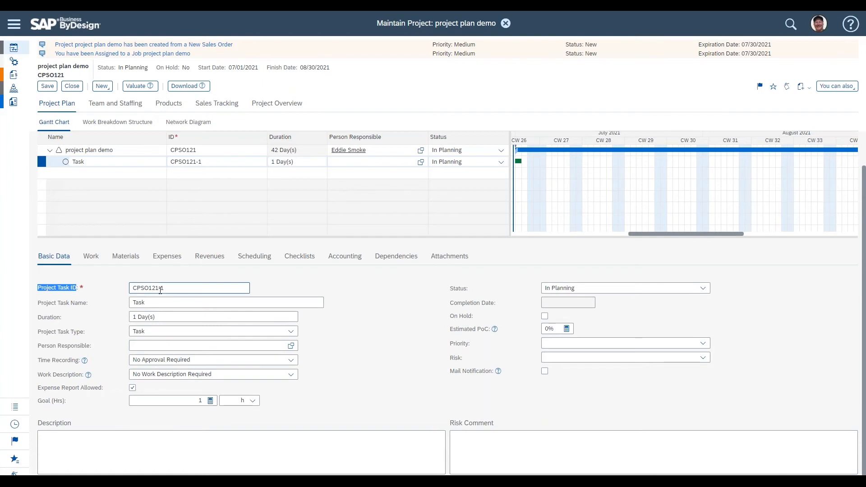
left_click_drag(162, 288, 169, 288)
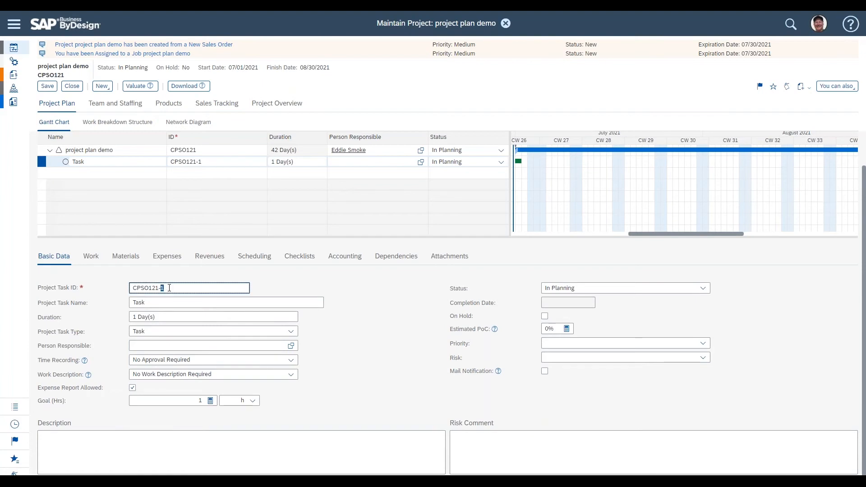
left_click_drag(160, 287, 131, 288)
double_click(190, 285)
left_click(190, 286)
key("shift+Left")
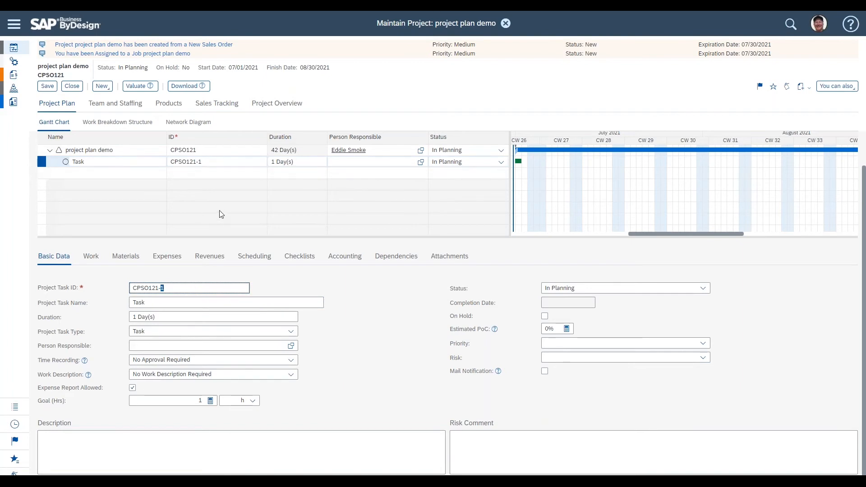
left_click(77, 303)
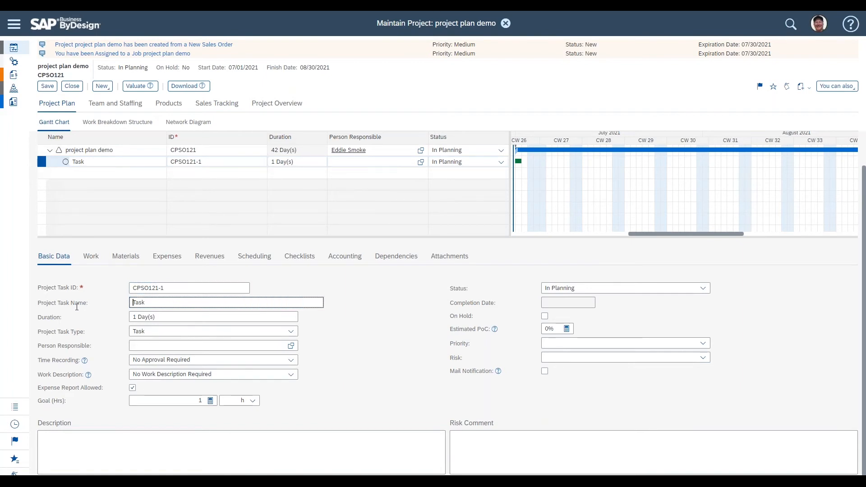
triple_click(74, 302)
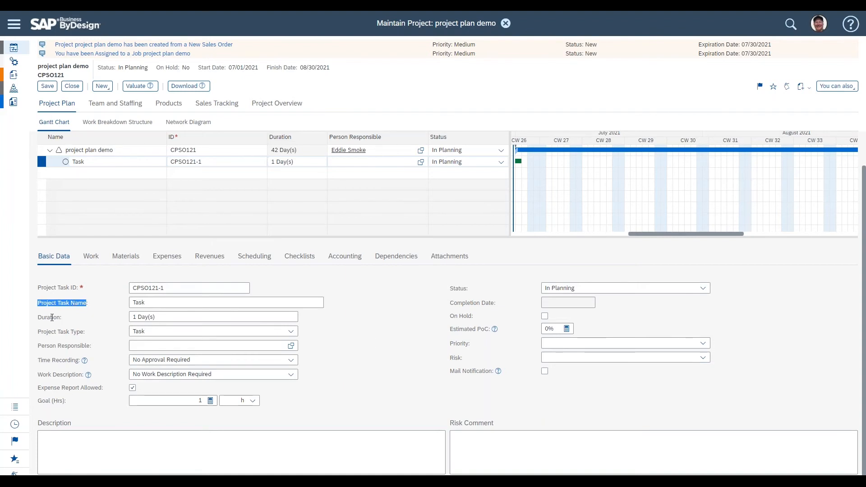
triple_click(52, 318)
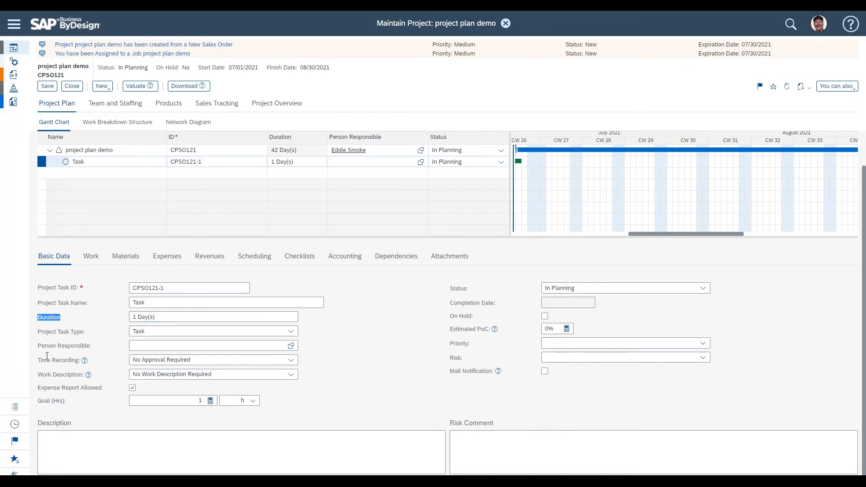
triple_click(44, 330)
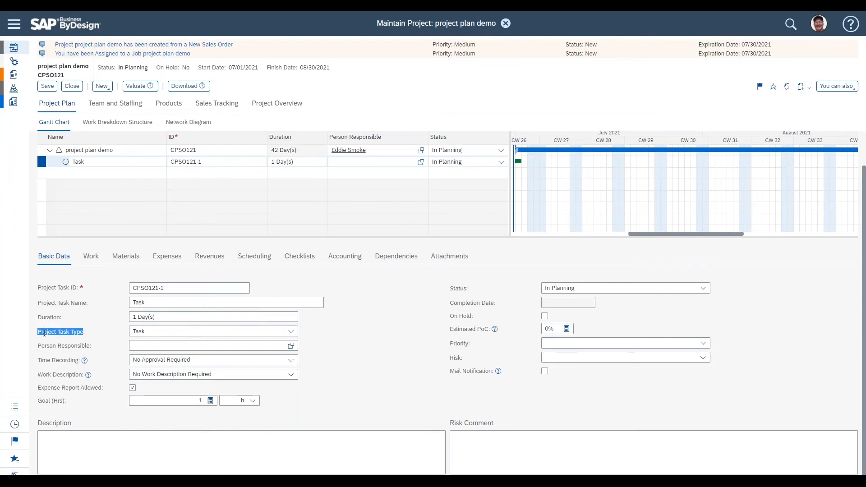
Step: Inspect the available project task types and the task's Person Responsible field
left_click(291, 332)
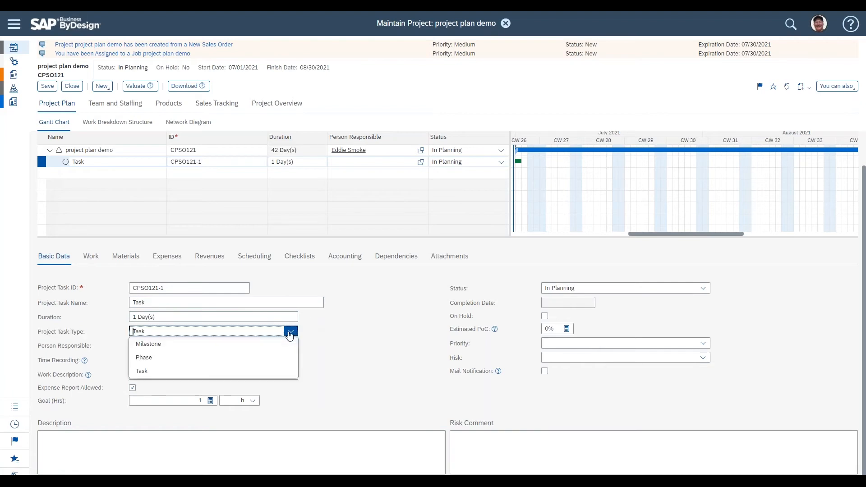
left_click(314, 334)
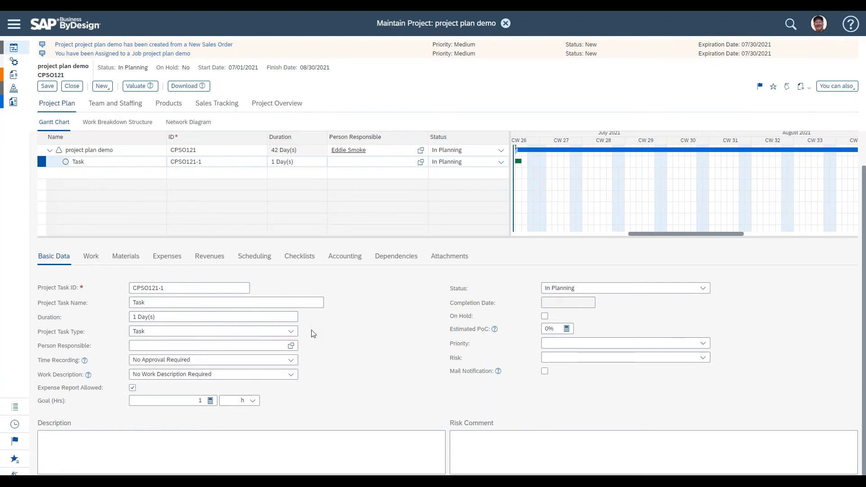
triple_click(63, 345)
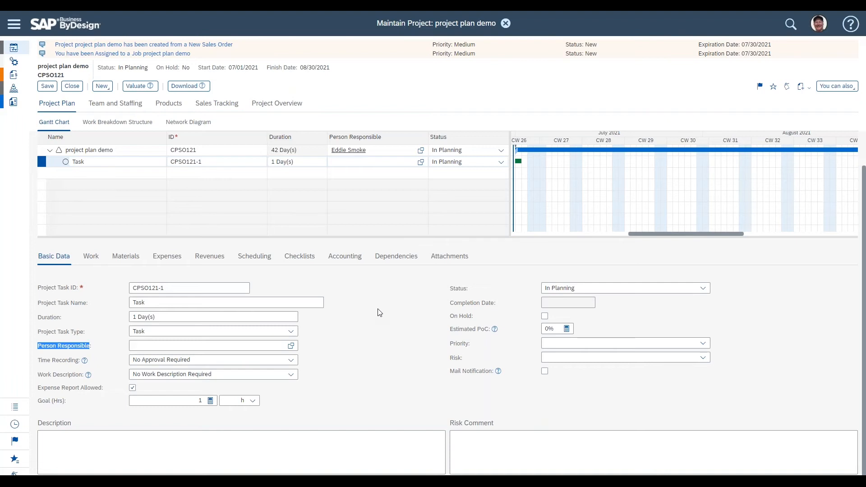
double_click(77, 343)
Step: Compare the project row's basic data with the task row's in the plan
left_click(306, 151)
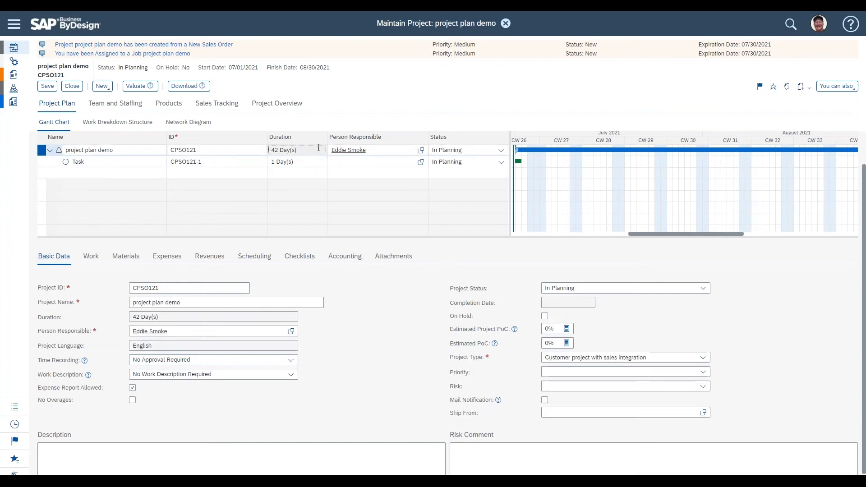
left_click(381, 152)
left_click(84, 362)
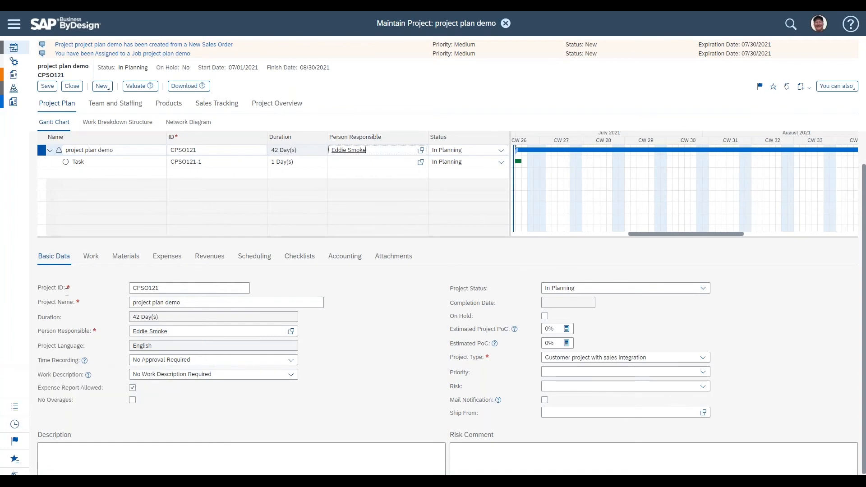
triple_click(65, 333)
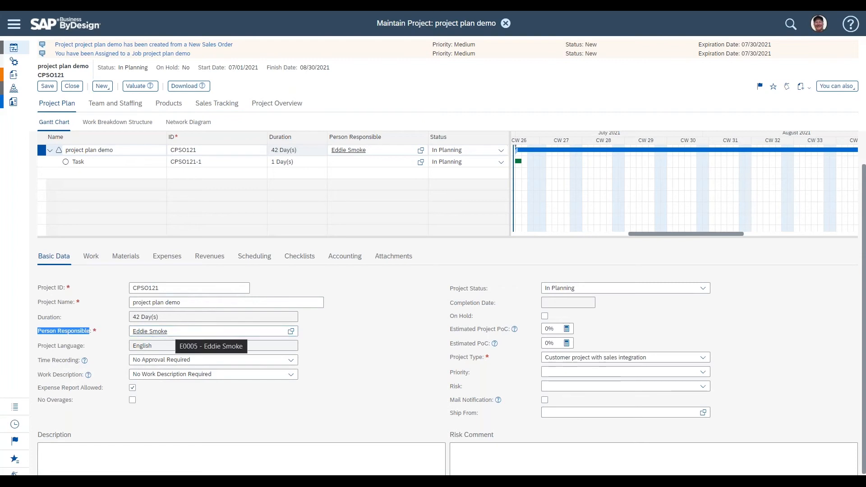
left_click(303, 162)
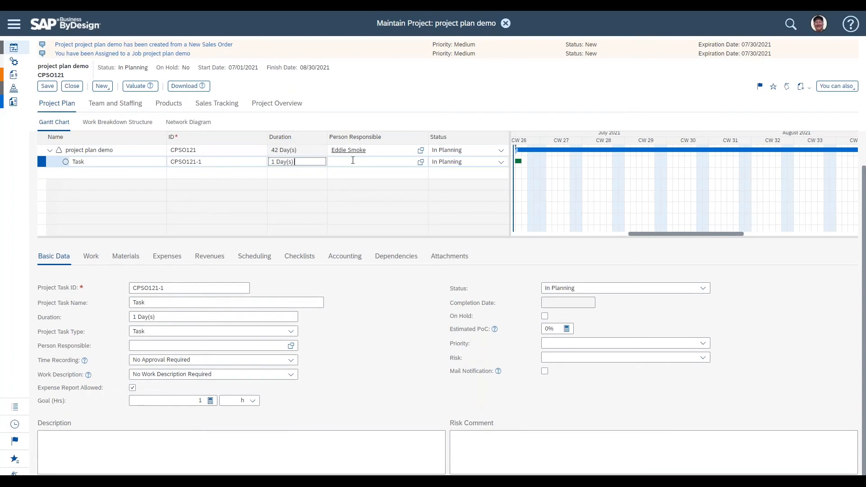
left_click(353, 161)
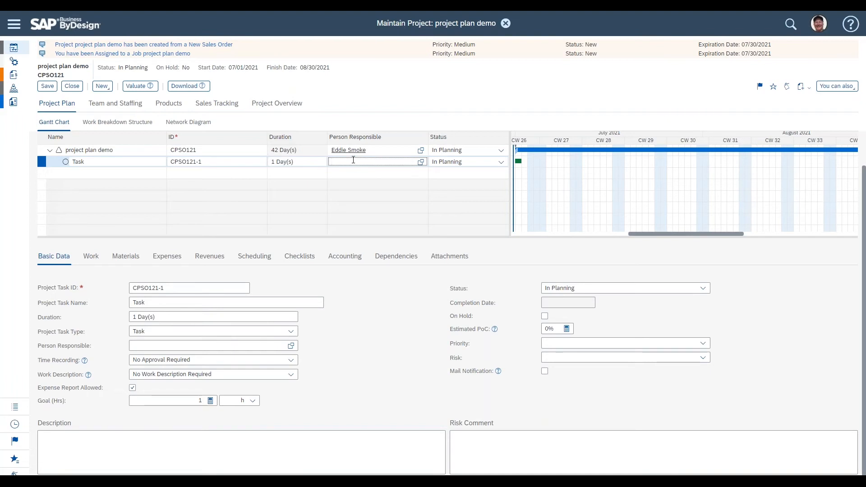
left_click(299, 151)
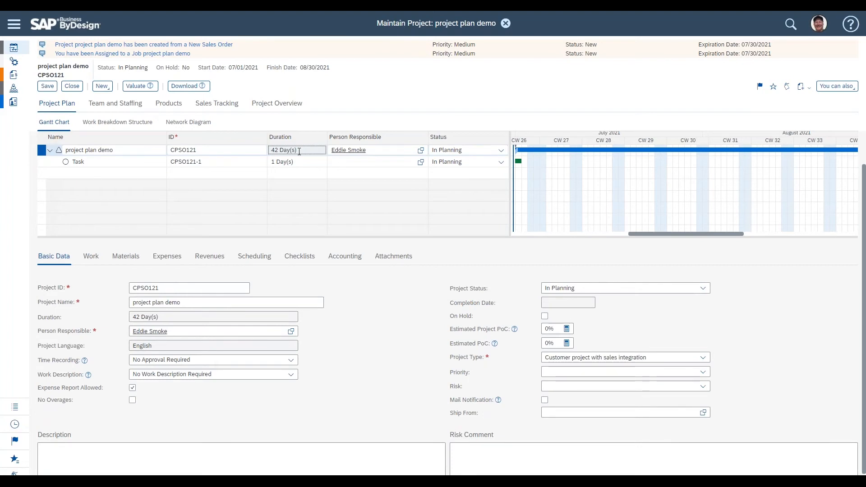
left_click(121, 162)
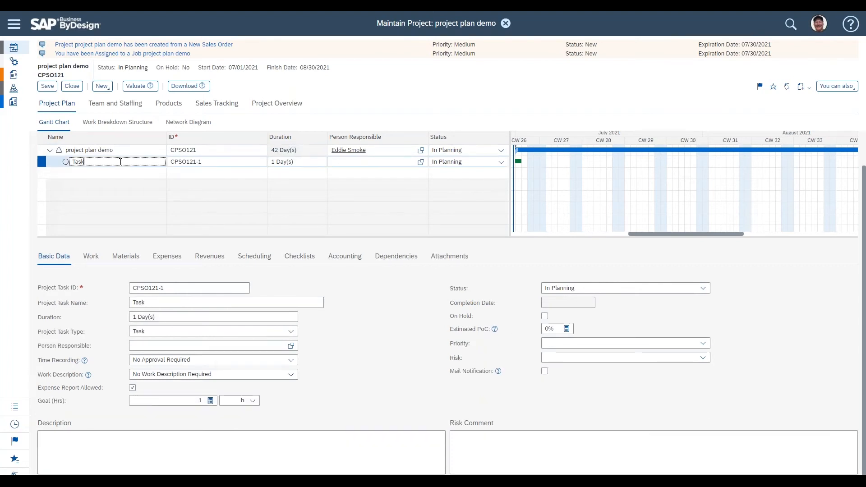
Step: Examine the task's Time Recording and Work Description options and its remaining basic data fields
triple_click(43, 358)
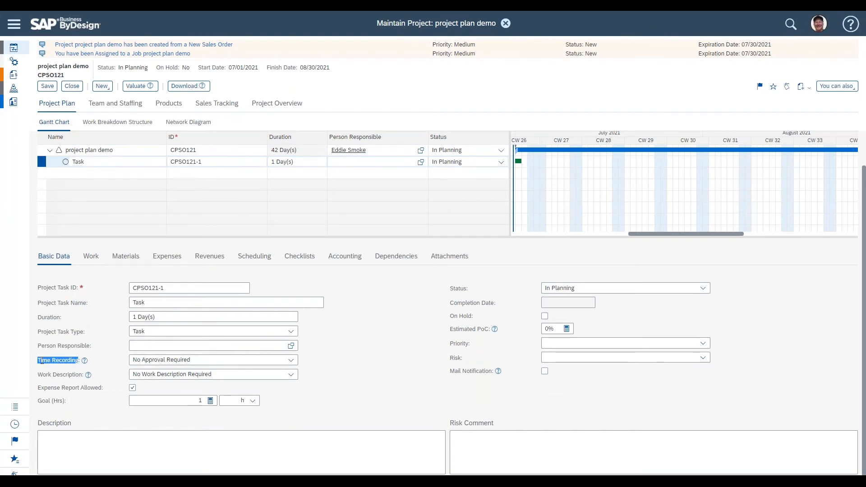
left_click(290, 360)
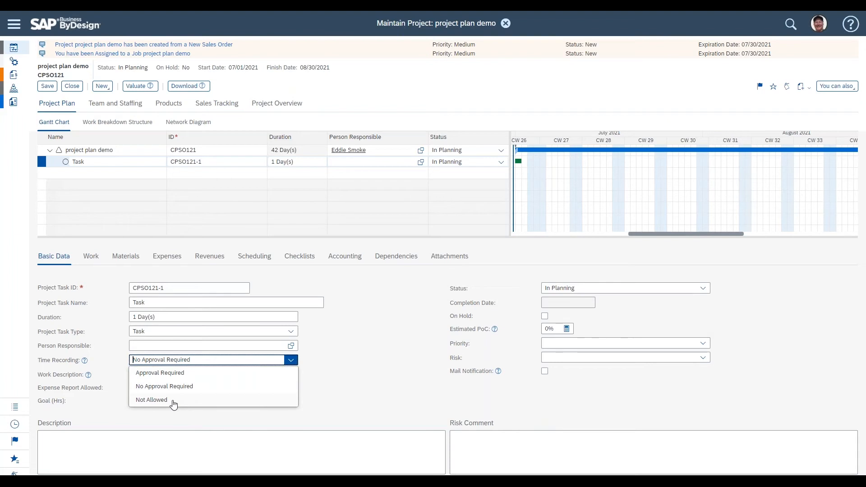
left_click(65, 373)
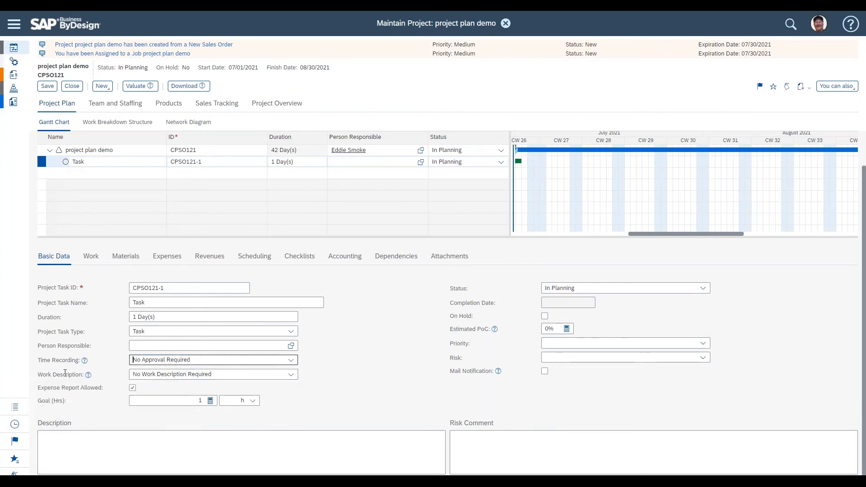
triple_click(61, 376)
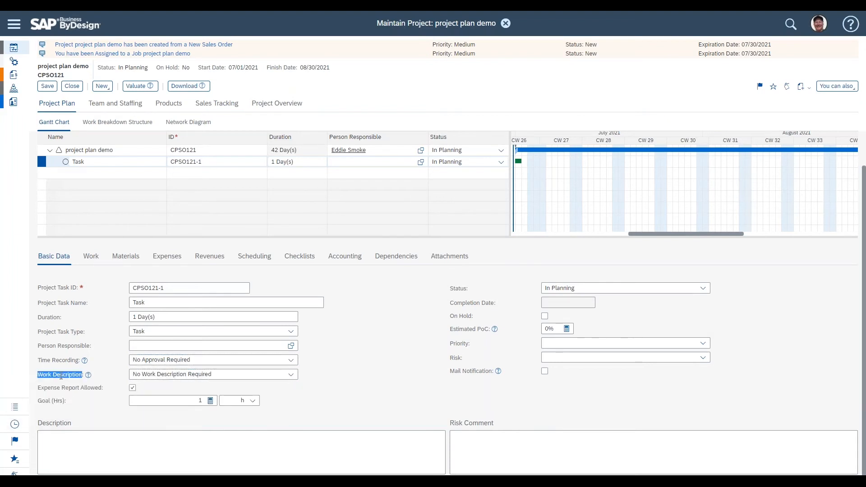
left_click(292, 375)
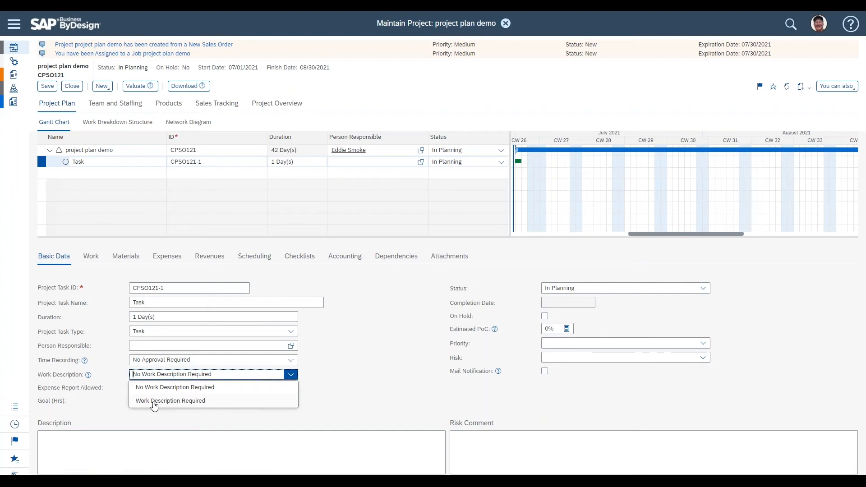
left_click(68, 395)
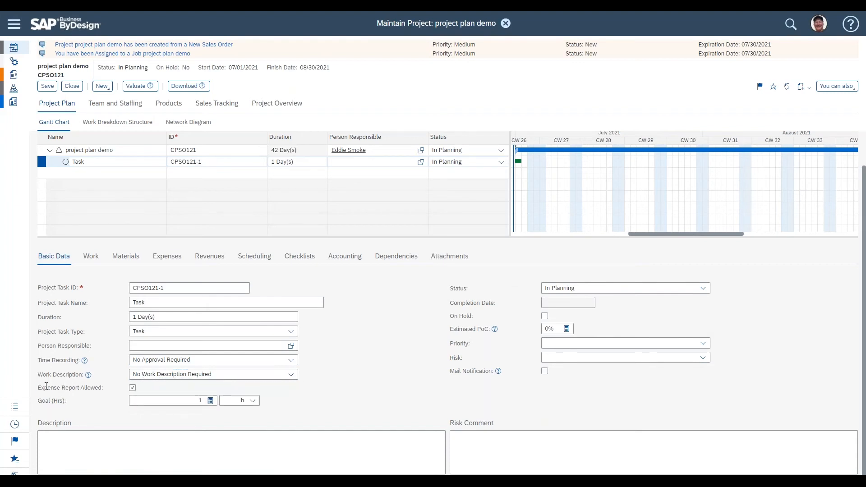
triple_click(46, 387)
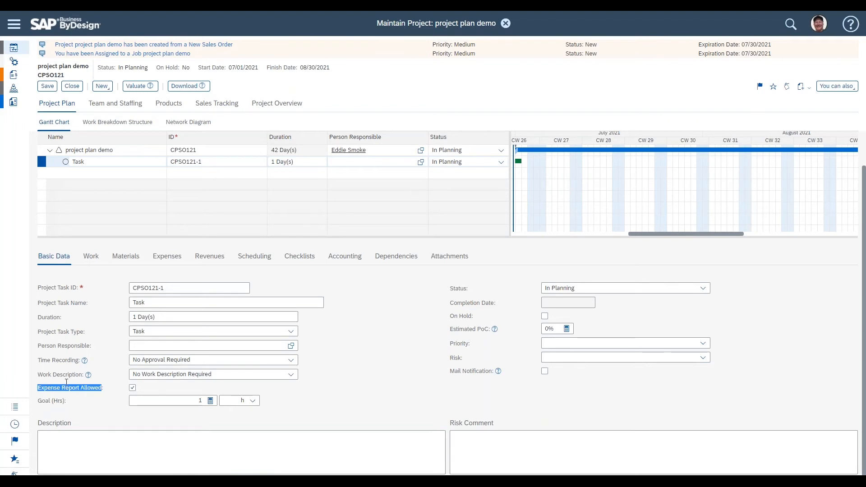
left_click_drag(37, 401, 65, 401)
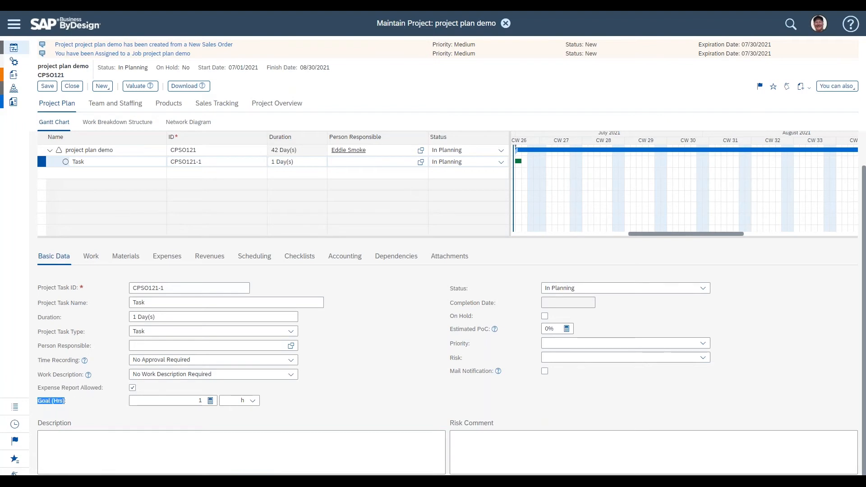
left_click(331, 385)
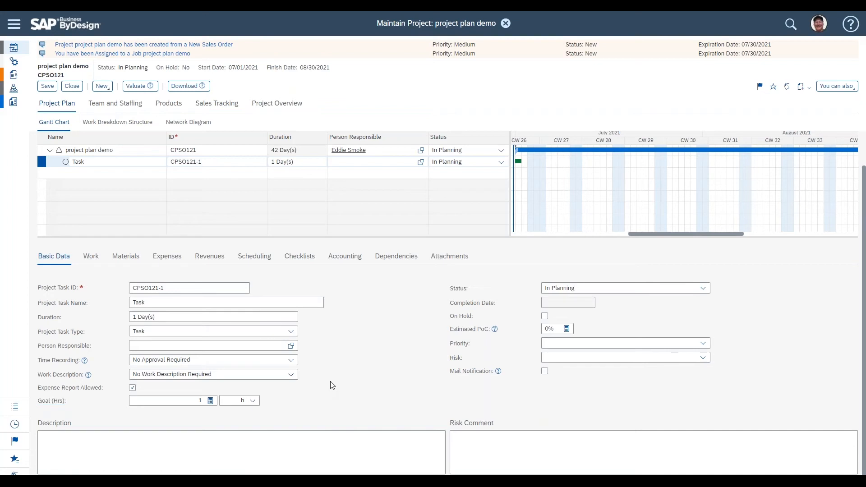
left_click_drag(449, 288, 468, 289)
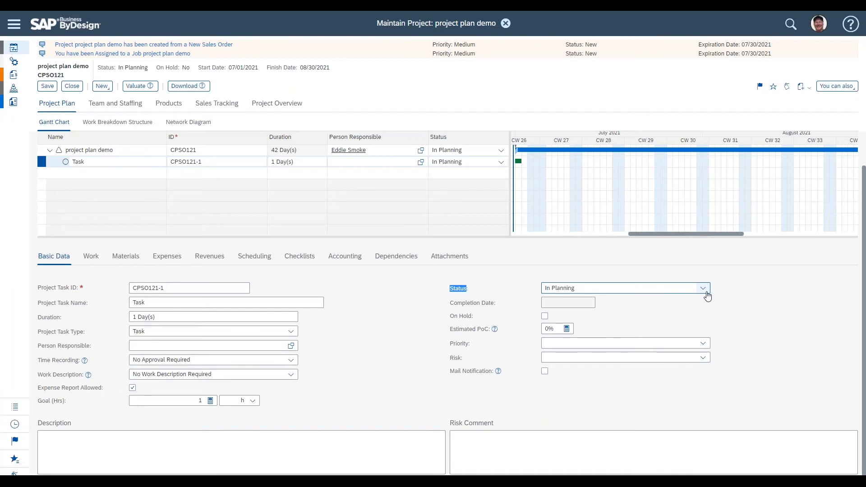
left_click(765, 296)
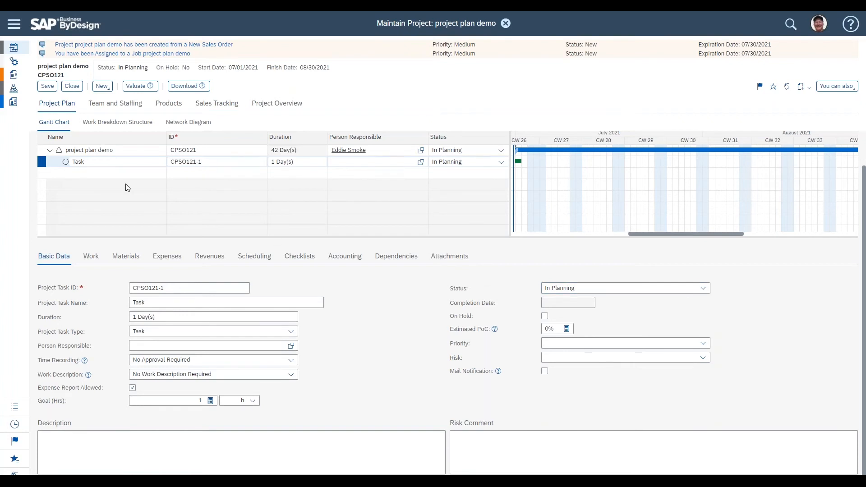
Step: Add a new task under the project and inspect the task status options
left_click(168, 160)
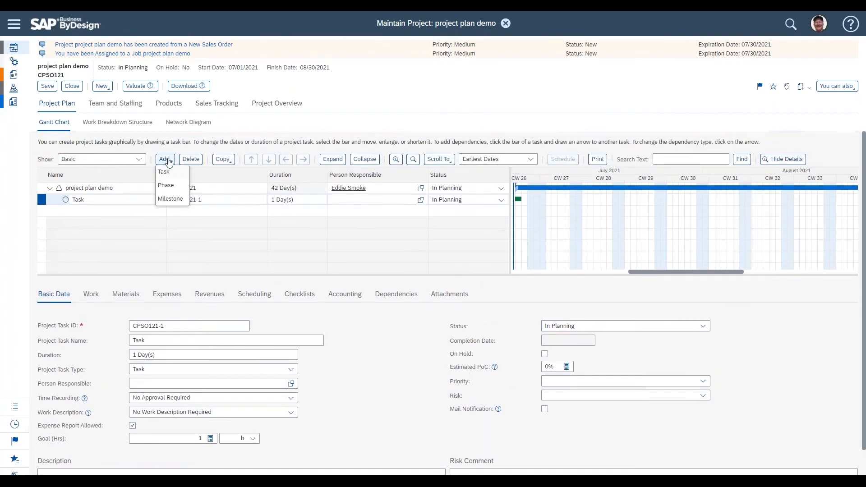
left_click(165, 172)
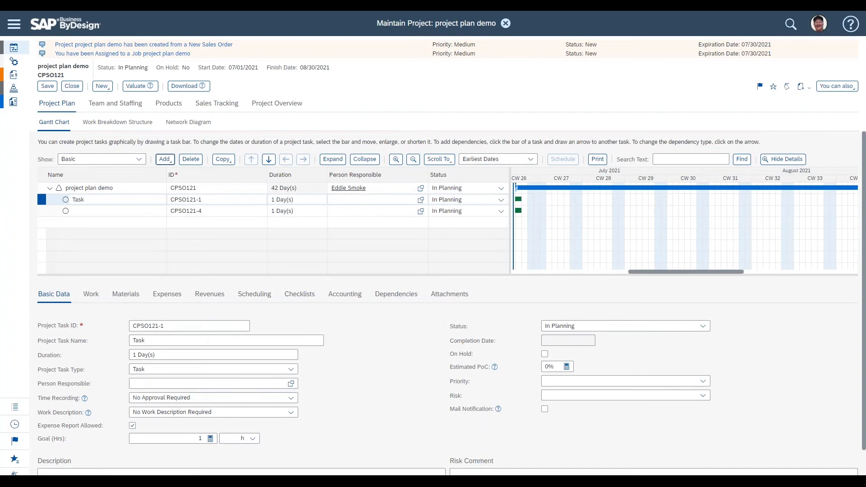
left_click(699, 327)
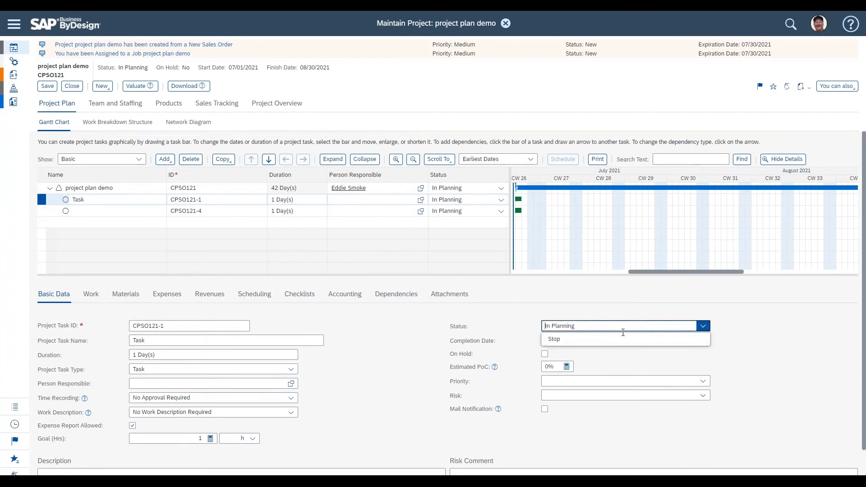
left_click(419, 335)
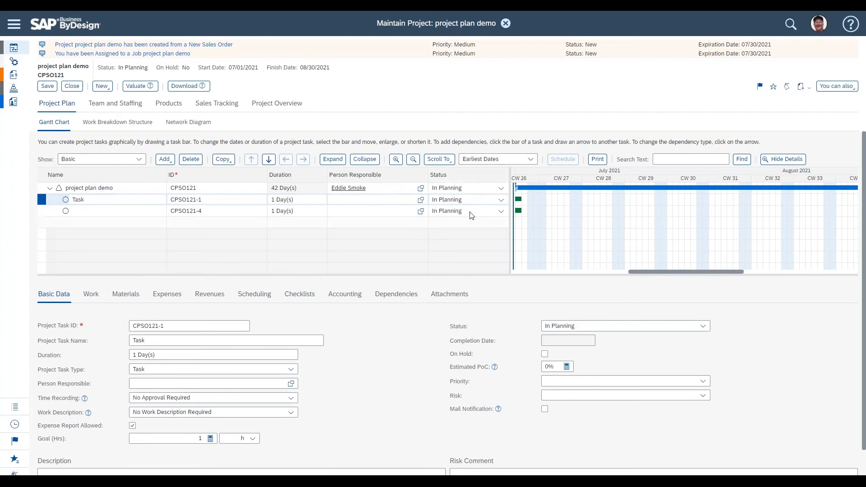
Step: Check and clear the task's On Hold option again
double_click(440, 143)
left_click(384, 376)
triple_click(457, 355)
left_click(544, 355)
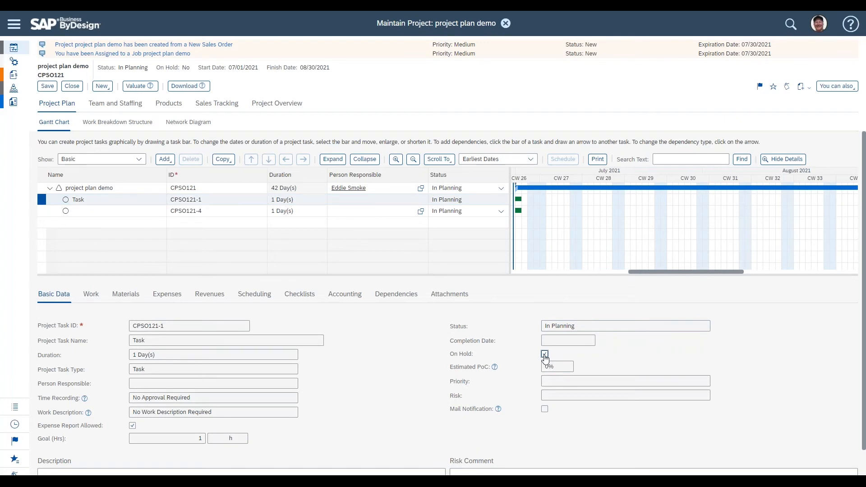
left_click(544, 354)
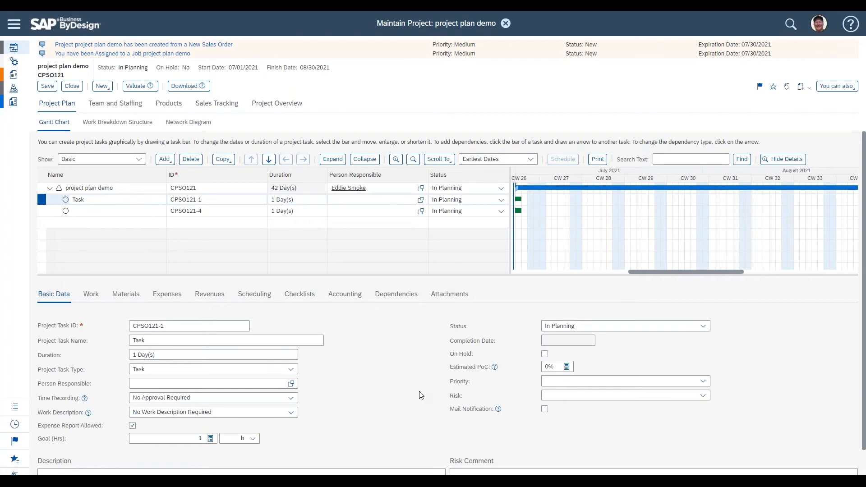
Step: Examine the task's Mail Notification option in its basic data
scroll(420, 395, "down", 1)
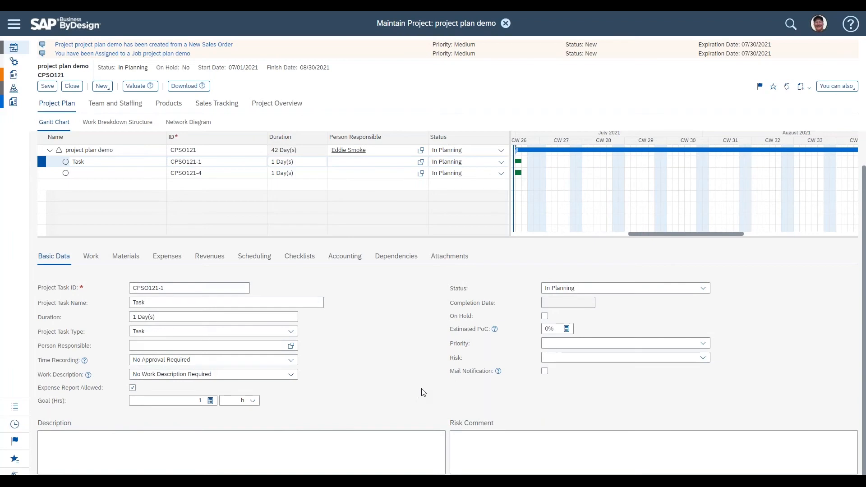
double_click(455, 371)
left_click(454, 371)
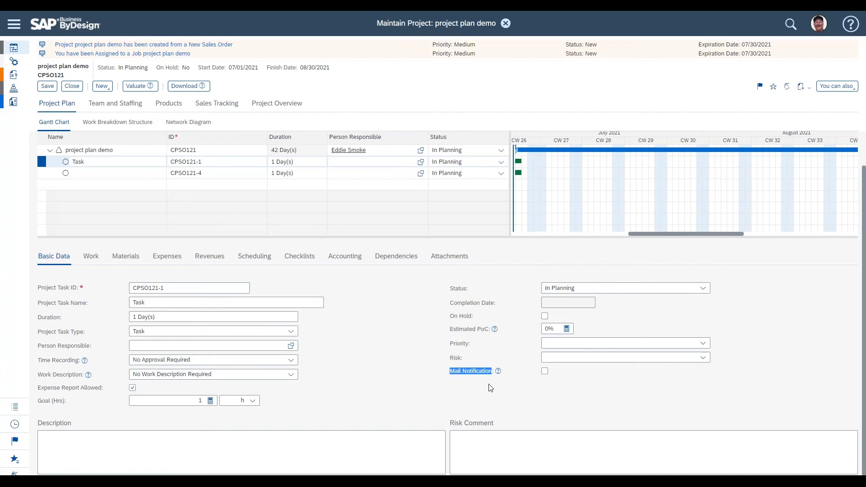
left_click(388, 371)
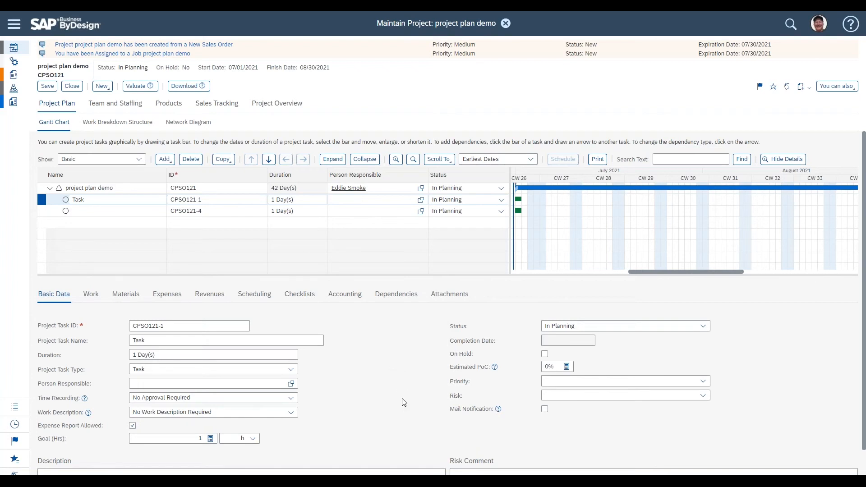
triple_click(487, 410)
left_click(399, 424)
Step: Delete the empty, unnamed task row from the project plan
left_click(122, 215)
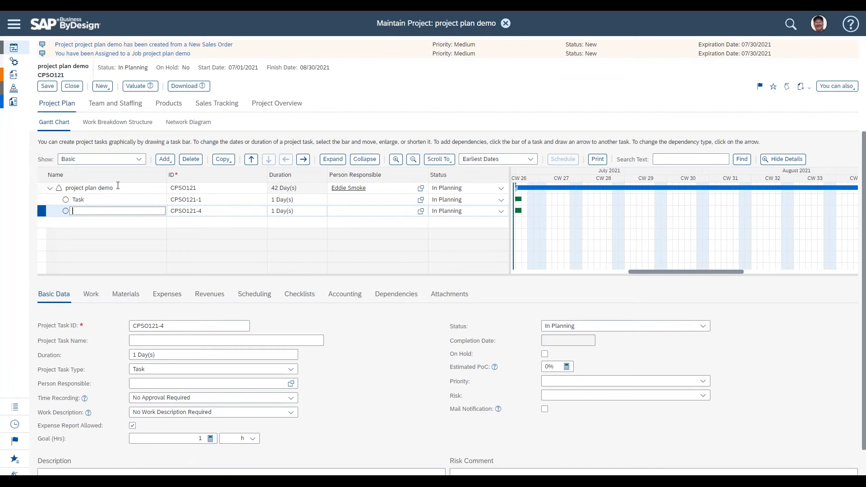
left_click(93, 197)
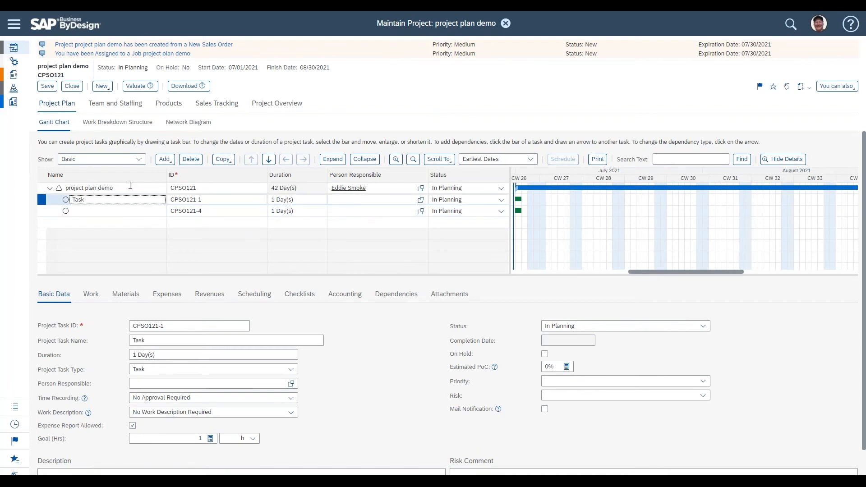
left_click(174, 162)
left_click(145, 211)
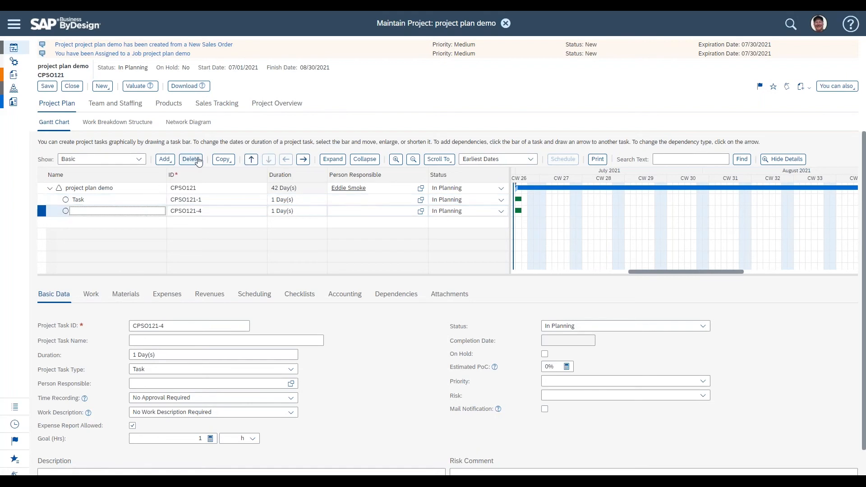
left_click(198, 162)
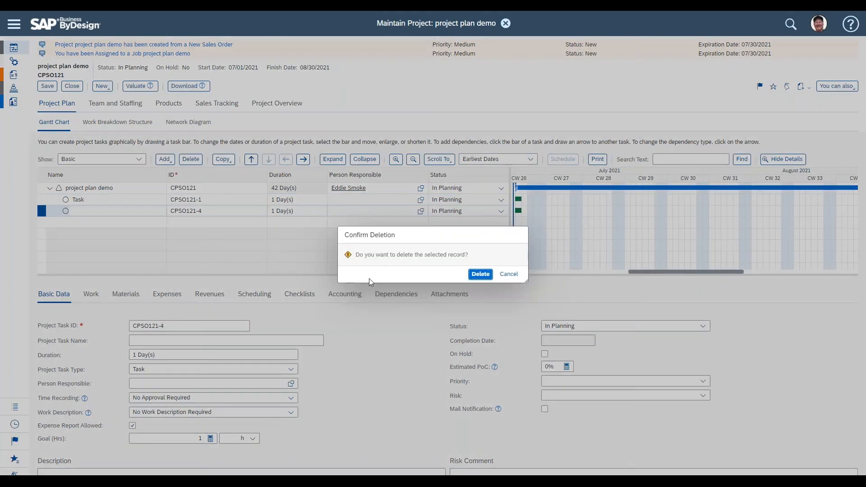
left_click(480, 273)
Step: Add three new tasks under the project in the plan
left_click(84, 199)
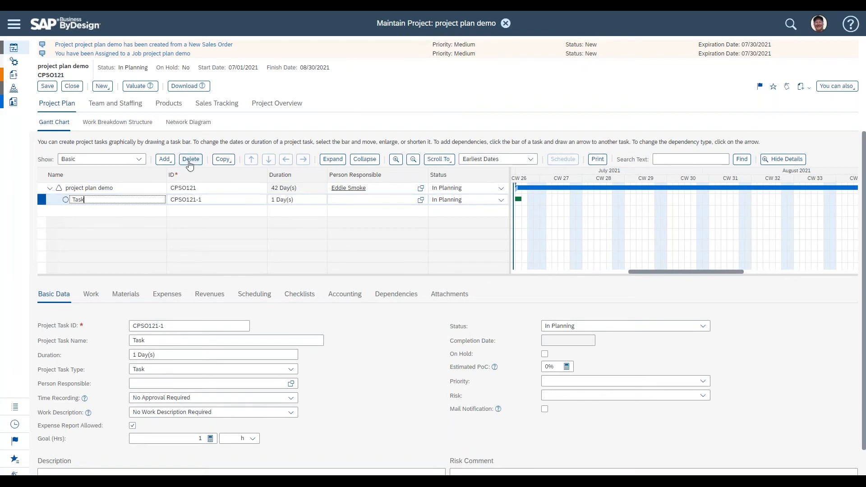
left_click(165, 160)
key("Escape")
left_click(168, 162)
left_click(173, 174)
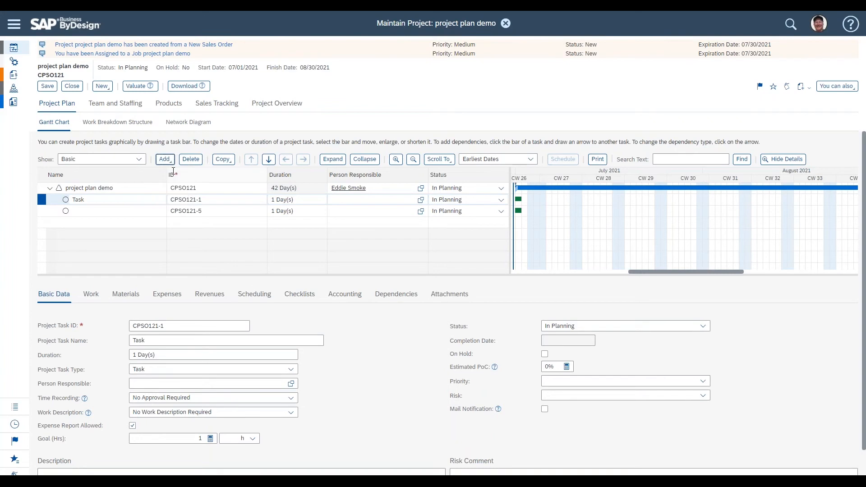
left_click(164, 159)
left_click(171, 170)
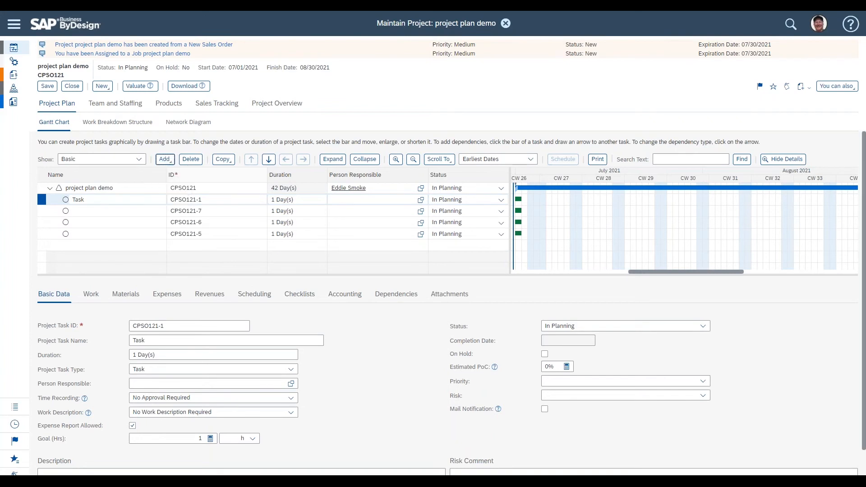
Step: Name the four tasks Requirements, Analysis, Design and Coding
double_click(78, 199)
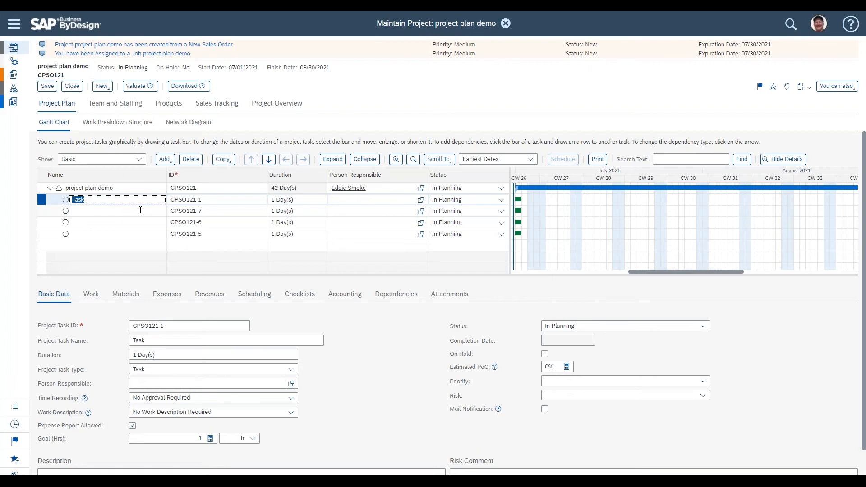
type("Requirements")
left_click(140, 210)
type("An")
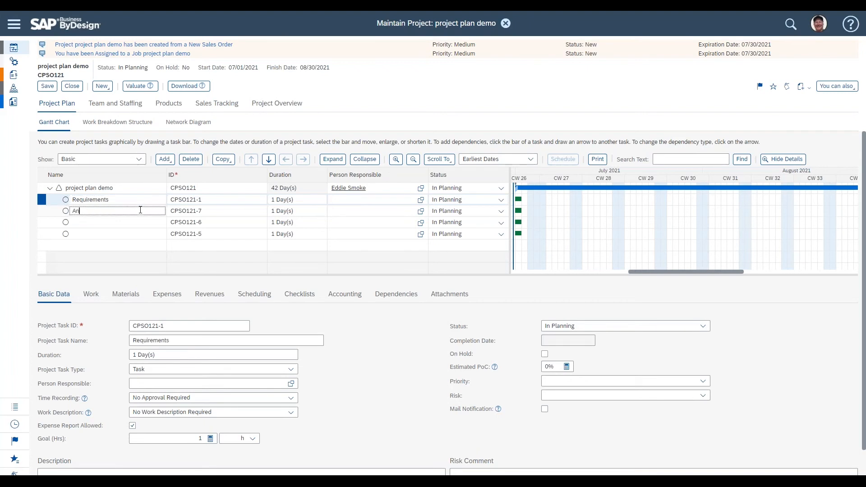
type("alysis")
key("Return")
type("Design")
key("Return")
type("Codig")
key("BackSpace")
type("ng")
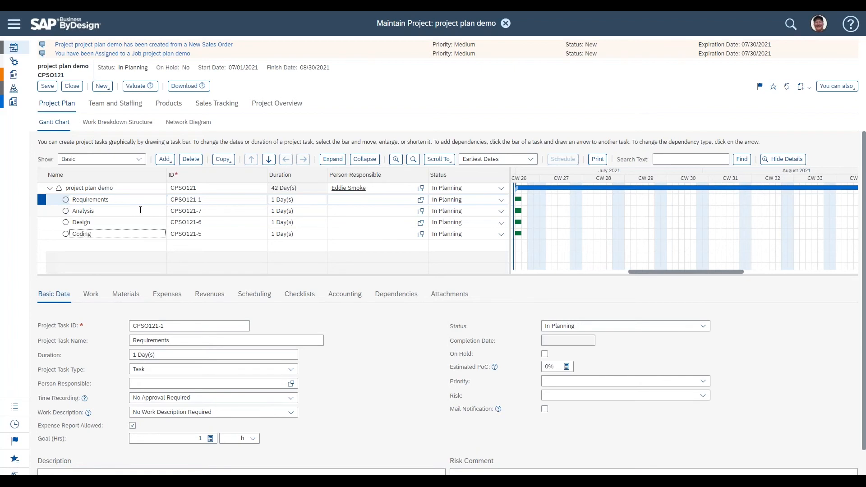
Step: Add two more tasks below Requirements
left_click(164, 159)
left_click(171, 172)
left_click(164, 159)
left_click(165, 172)
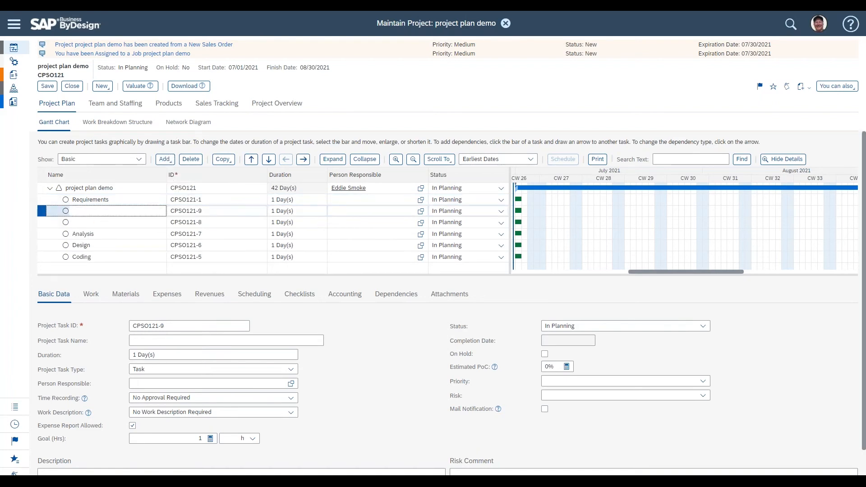
Step: Name the two new tasks Coding and Deployment
type("Coding")
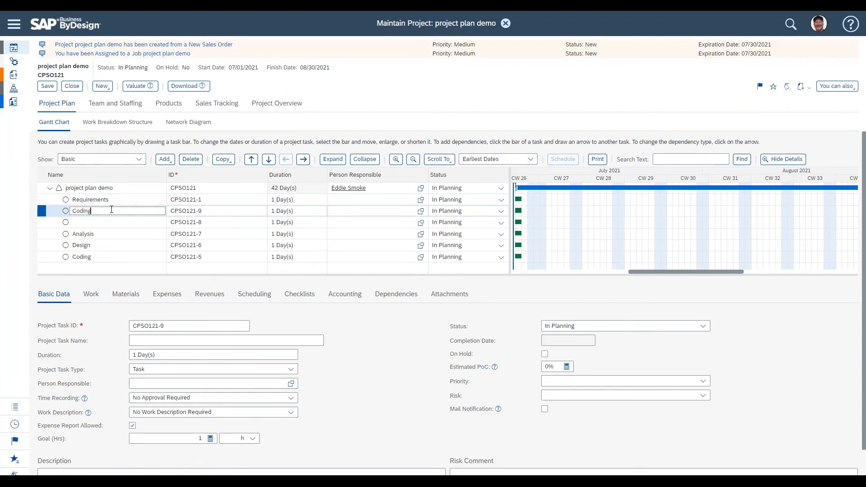
left_click(113, 222)
type("De")
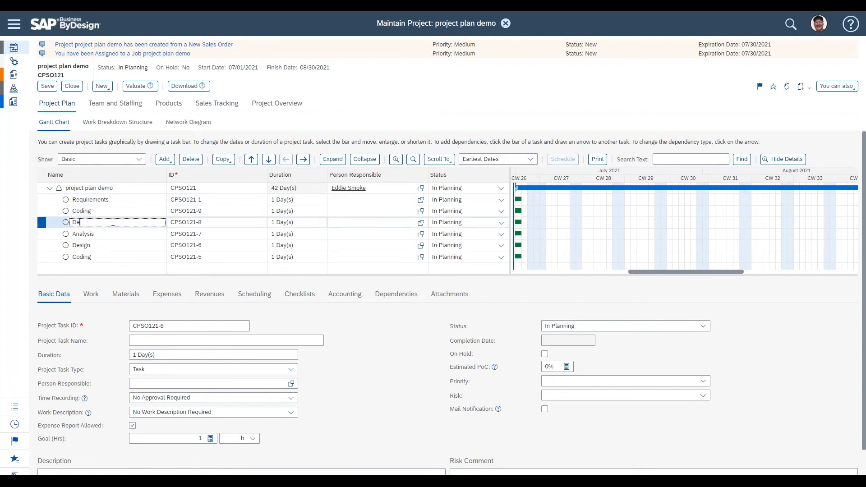
type("ploymenyt")
key("BackSpace")
key("BackSpace")
type("t")
Step: Move the newly named Coding task down three positions, below Design
left_click(129, 210)
left_click(129, 198)
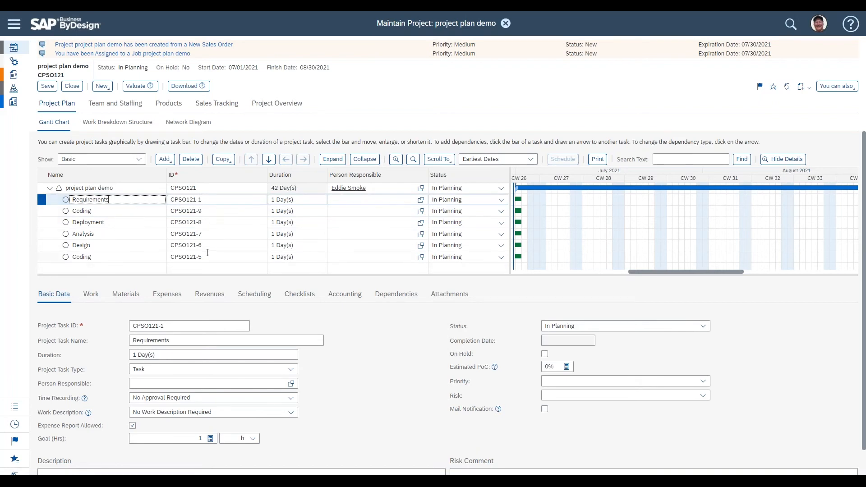
left_click(218, 210)
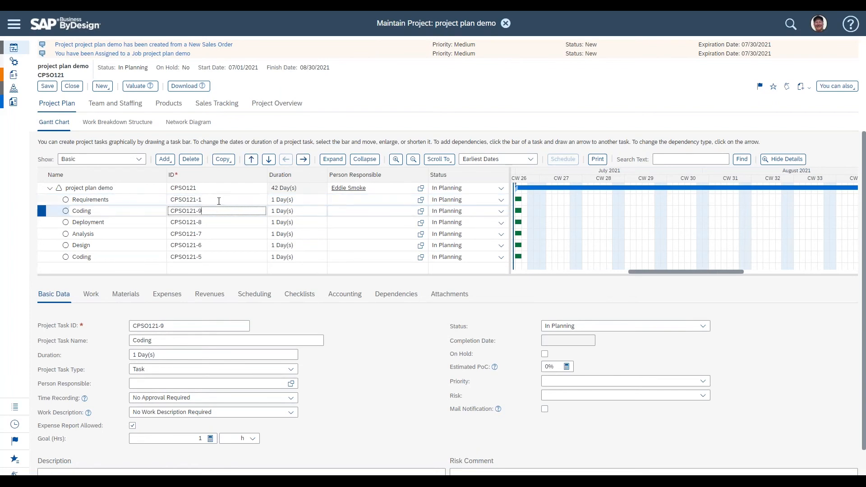
left_click(218, 200)
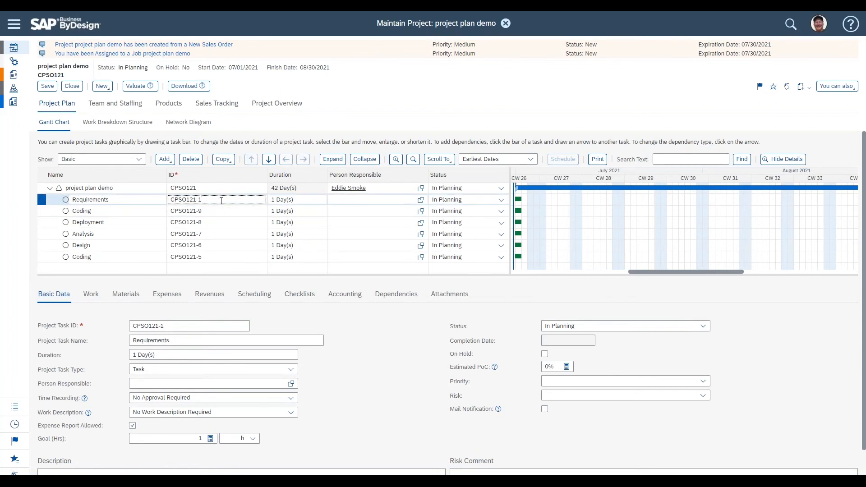
left_click(135, 211)
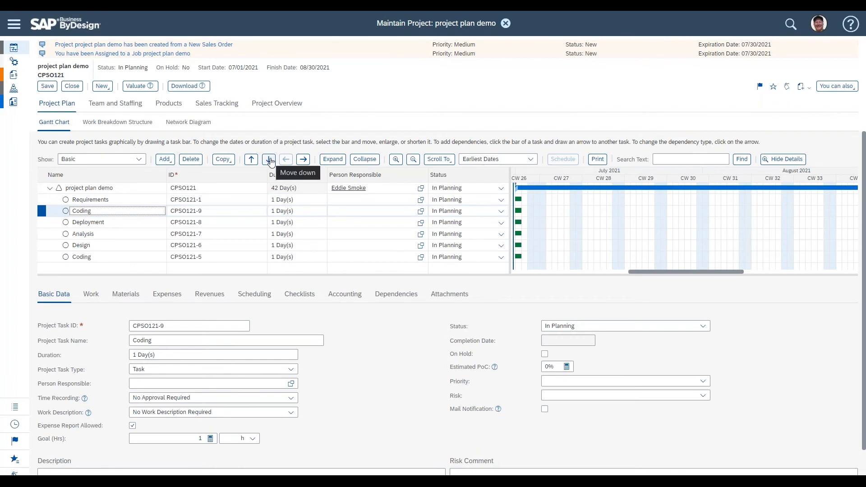
left_click(270, 160)
left_click(270, 160)
left_click(270, 160)
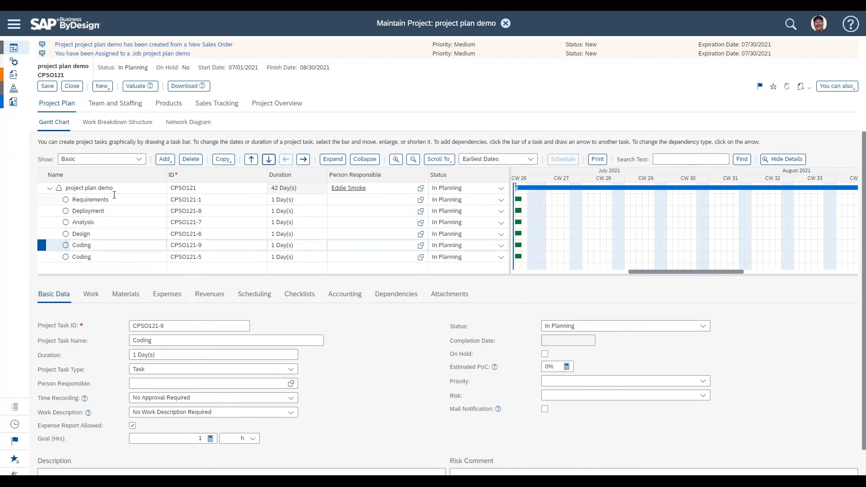
Step: Move Analysis and then Design up so they follow Requirements in order
left_click(112, 199)
left_click(114, 221)
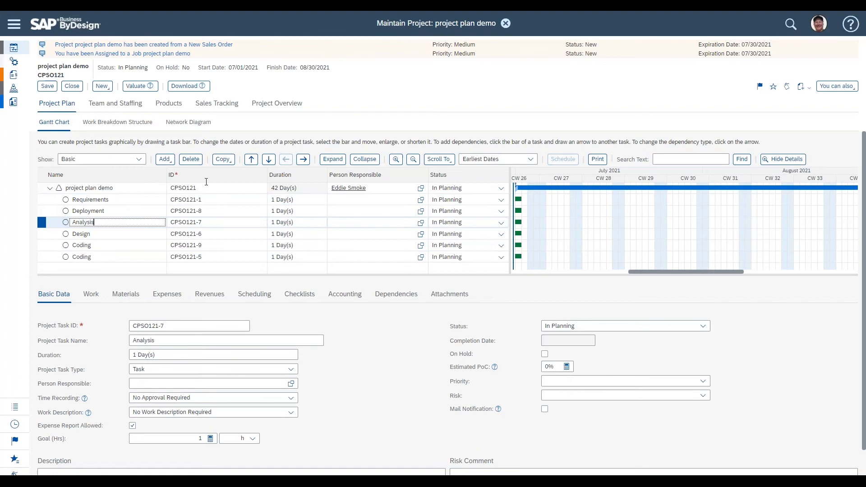
left_click(252, 159)
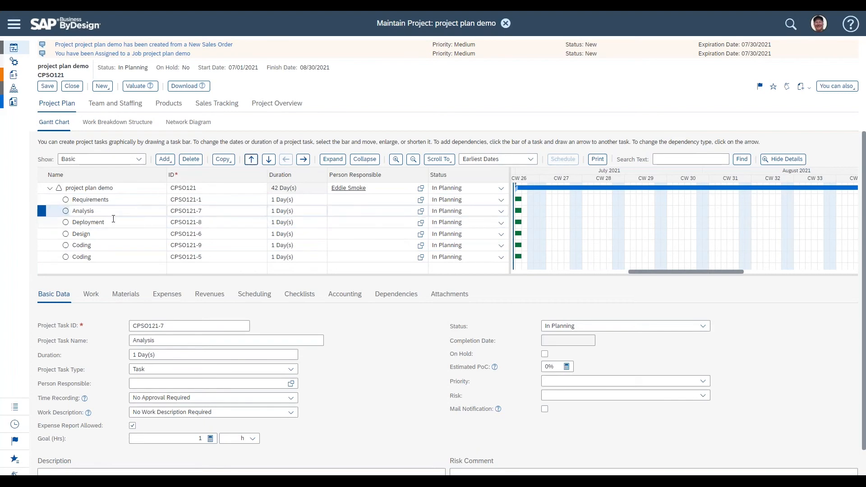
left_click(88, 233)
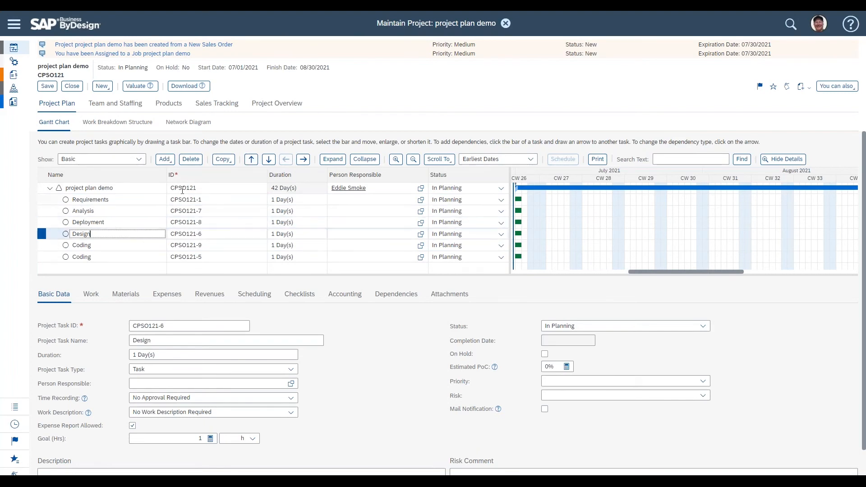
left_click(251, 159)
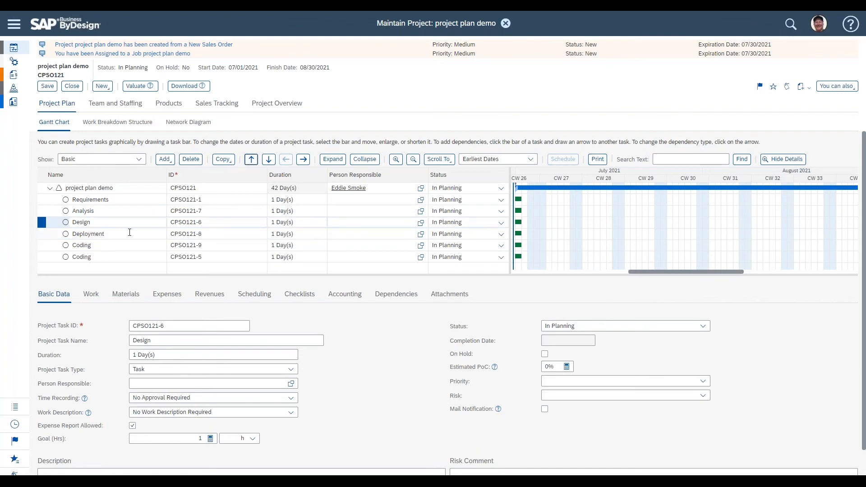
Step: Rename the task after Deployment to Testing
left_click(129, 234)
key("Down")
type("Testing")
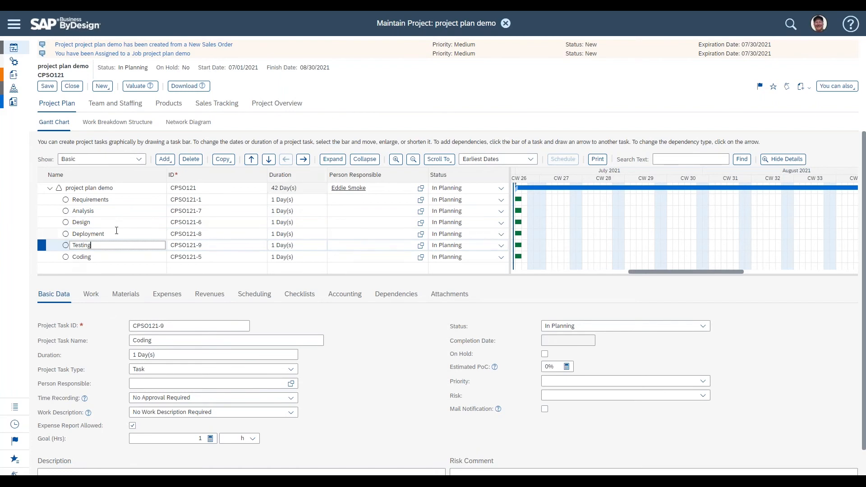
Step: Move Coding above Testing, move Deployment to the bottom of the plan, and save the project
left_click(108, 257)
left_click(251, 159)
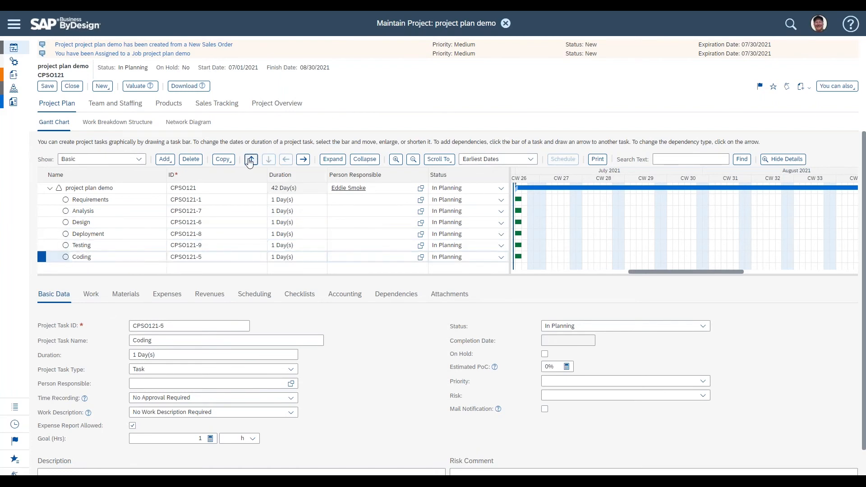
left_click(114, 234)
left_click(269, 160)
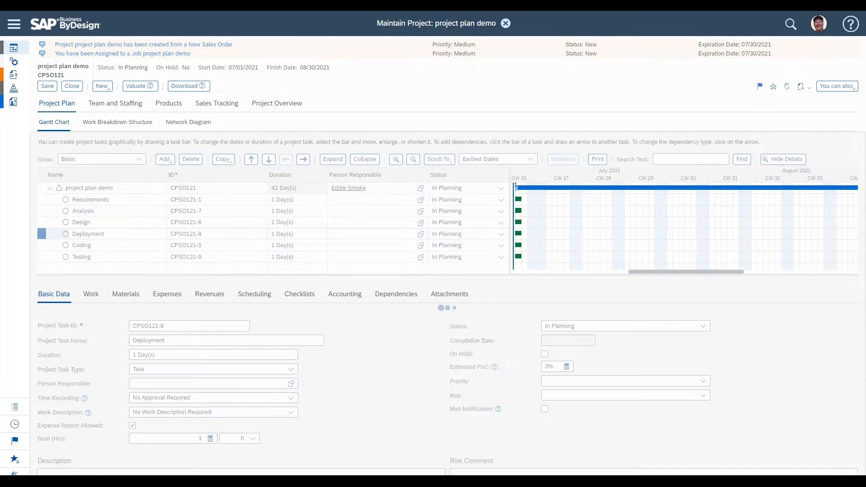
left_click(269, 159)
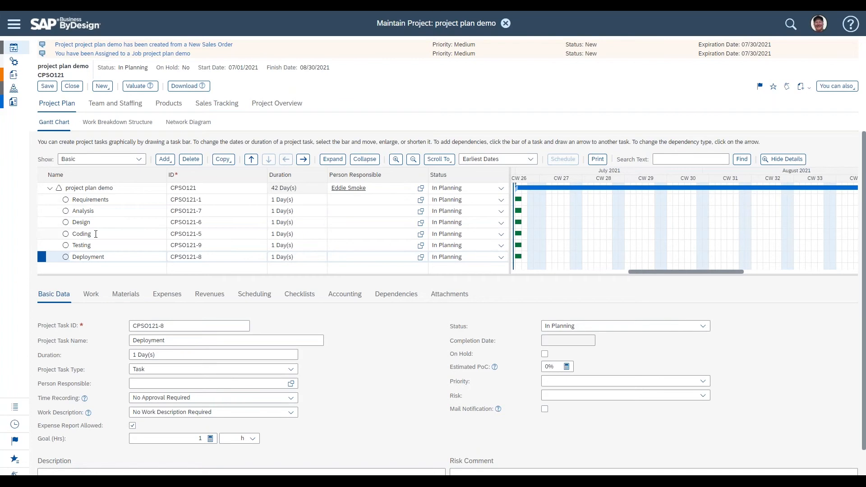
left_click(46, 86)
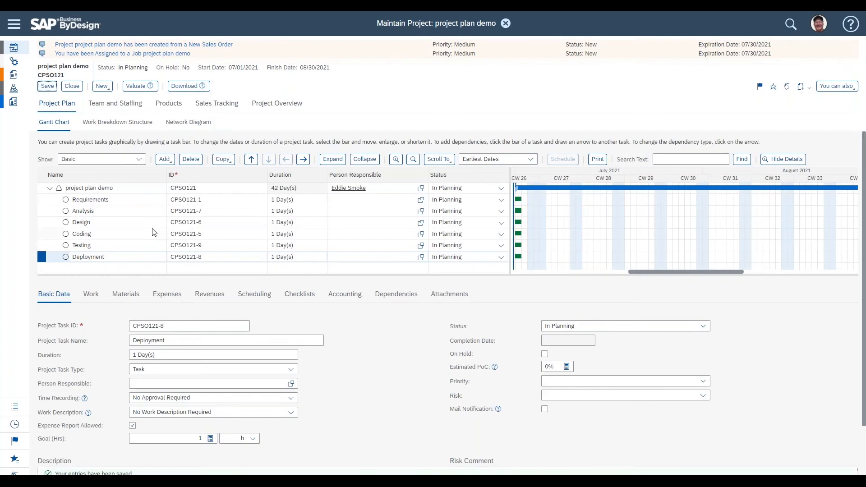
Step: Set the durations of Requirements and Analysis to 5 days and Design to 10 days
left_click(138, 199)
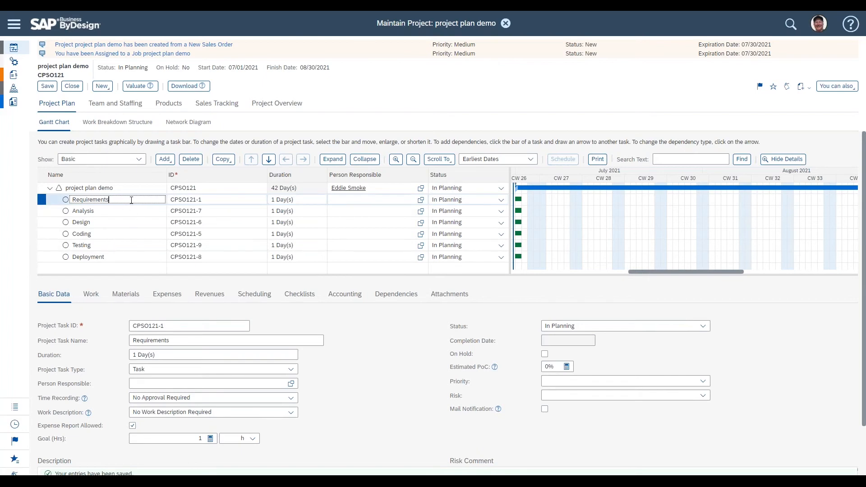
left_click(309, 200)
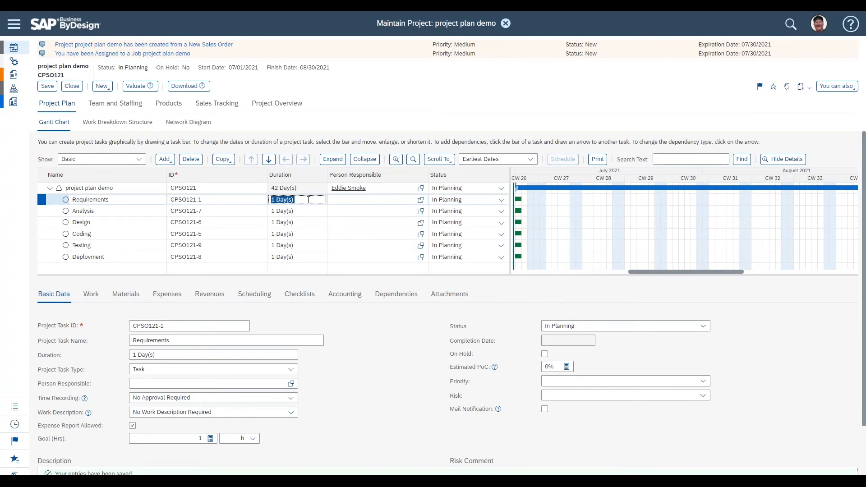
type("5")
left_click(302, 212)
type("5")
left_click(307, 222)
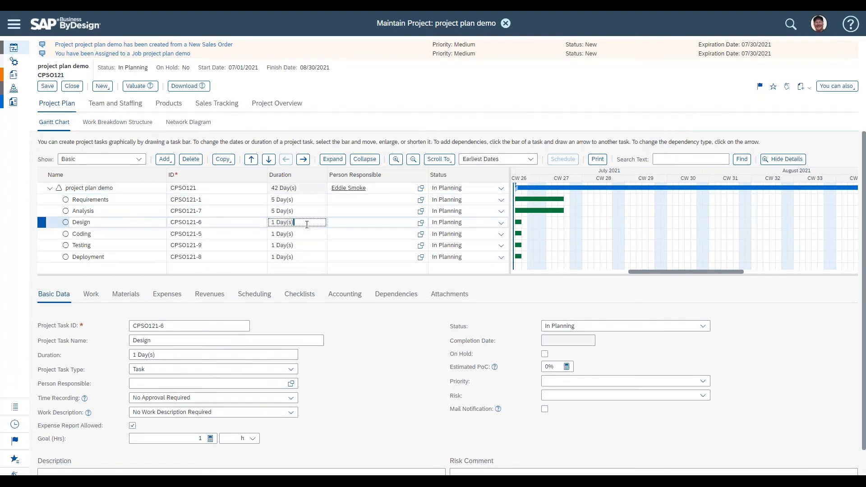
triple_click(307, 225)
type("10")
key("Return")
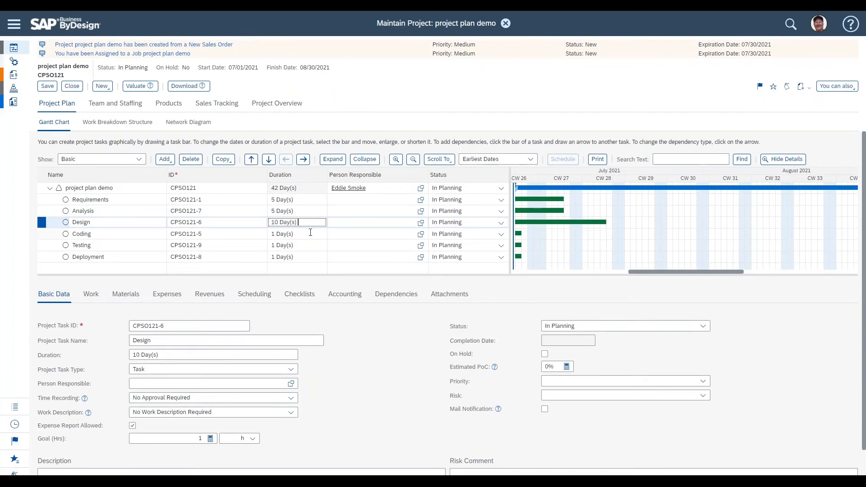
Step: Set the duration of Coding to 15 days
left_click(310, 234)
triple_click(310, 233)
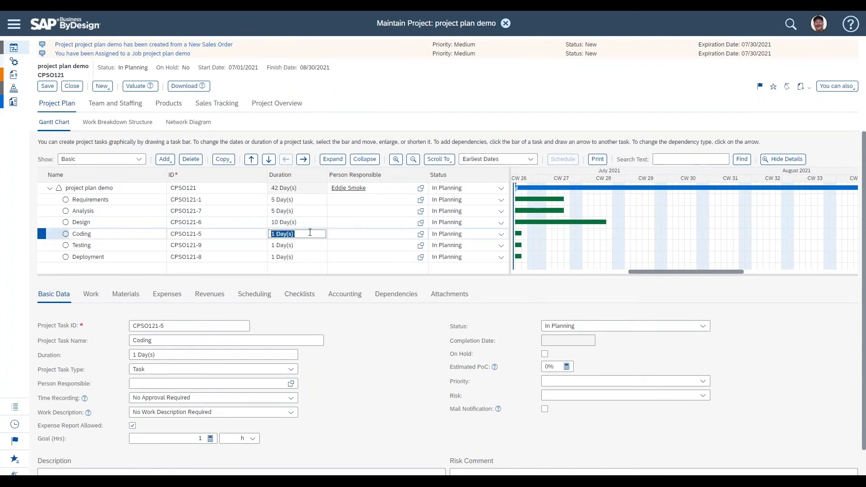
type("15")
key("Return")
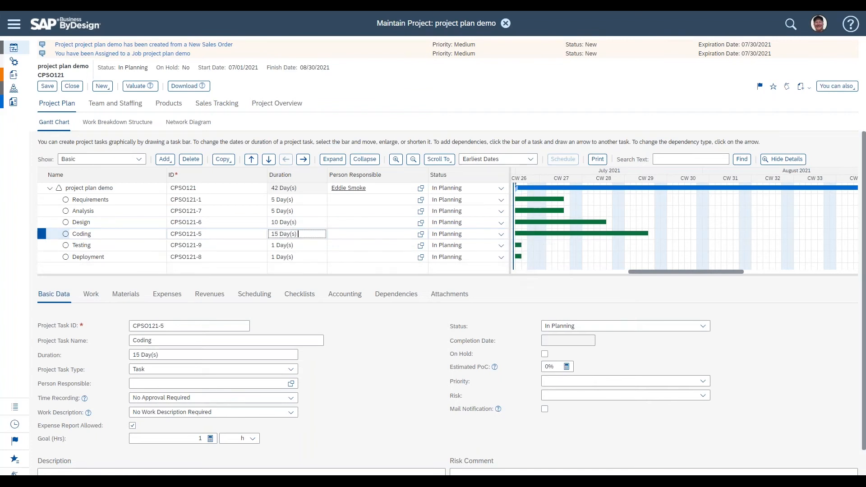
left_click(571, 234)
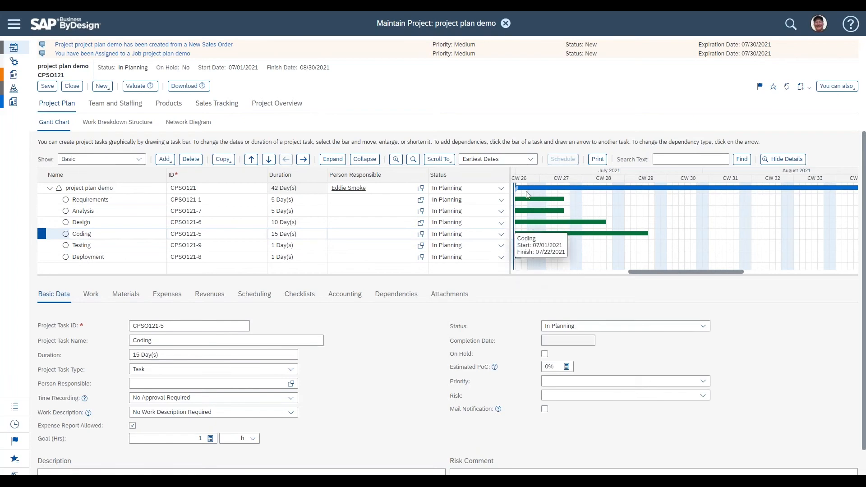
Step: Set the durations of Testing to 10 days and Deployment to 2 days
left_click(312, 246)
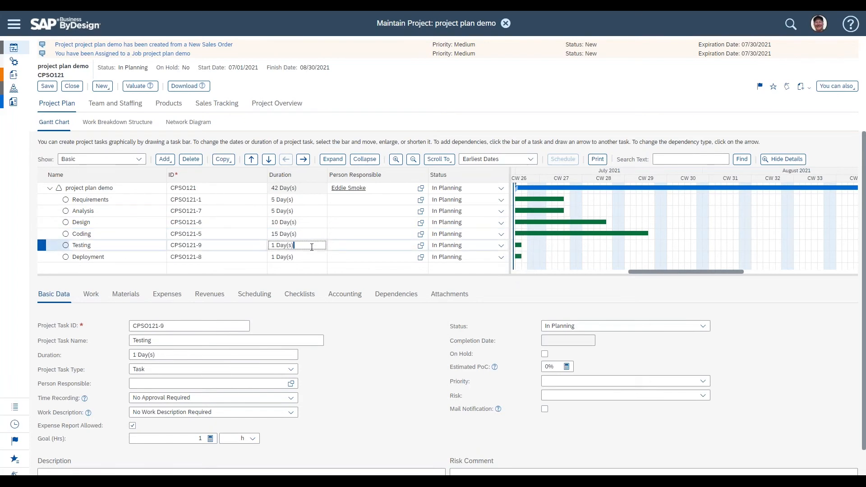
triple_click(312, 247)
type("10")
key("Return")
triple_click(314, 257)
type("2")
key("Return")
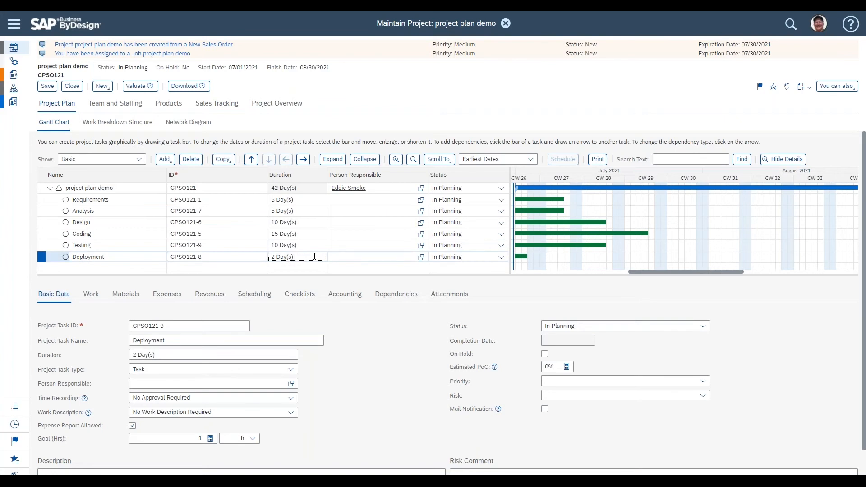
left_click(383, 328)
Step: Review the project's planned start and finish dates in its scheduling details
left_click(101, 199)
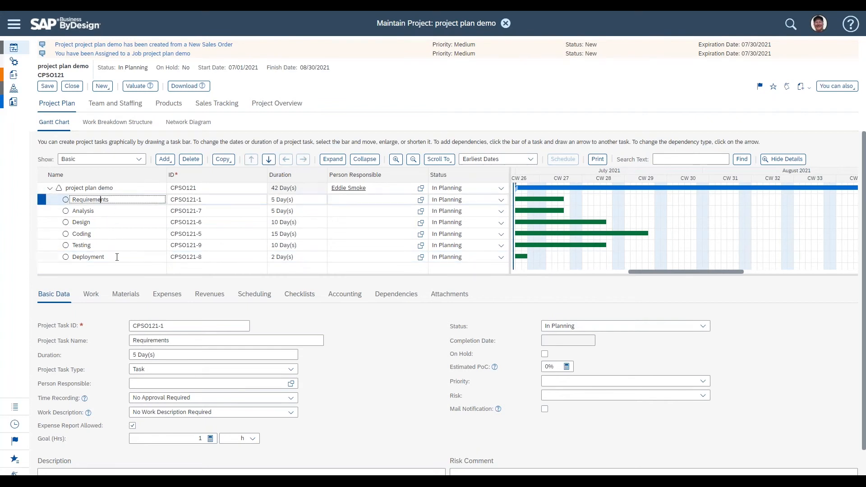
left_click(305, 201)
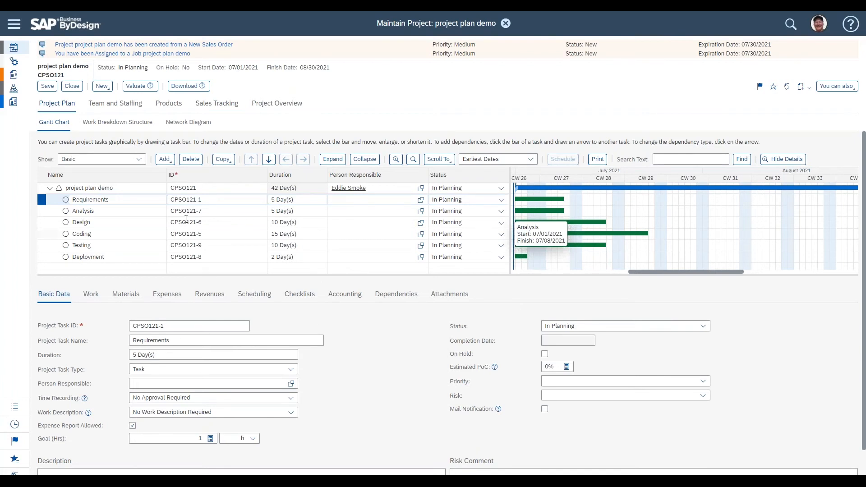
left_click(114, 199)
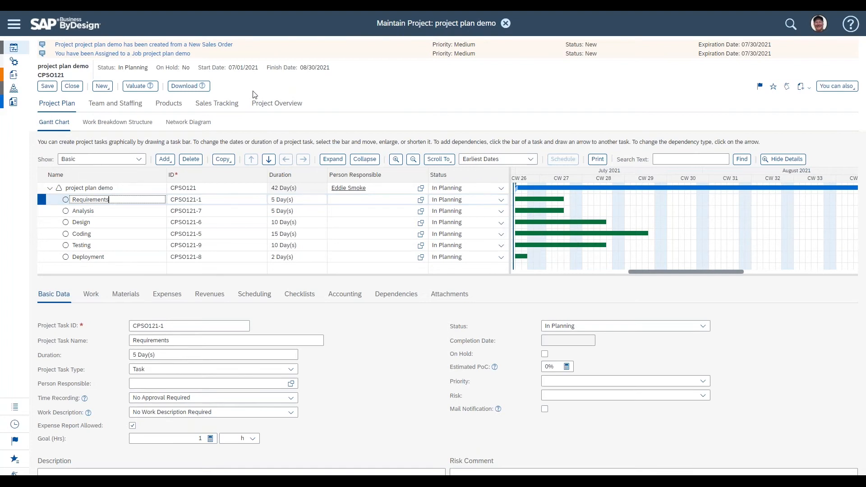
double_click(238, 67)
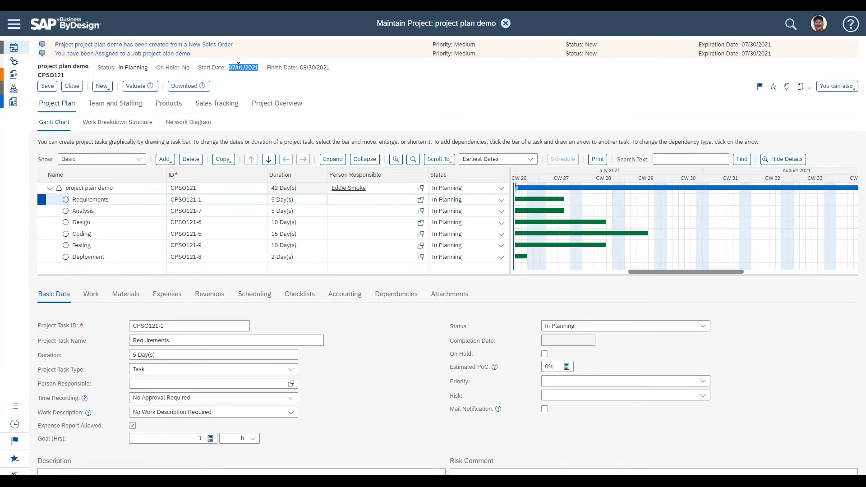
left_click(158, 188)
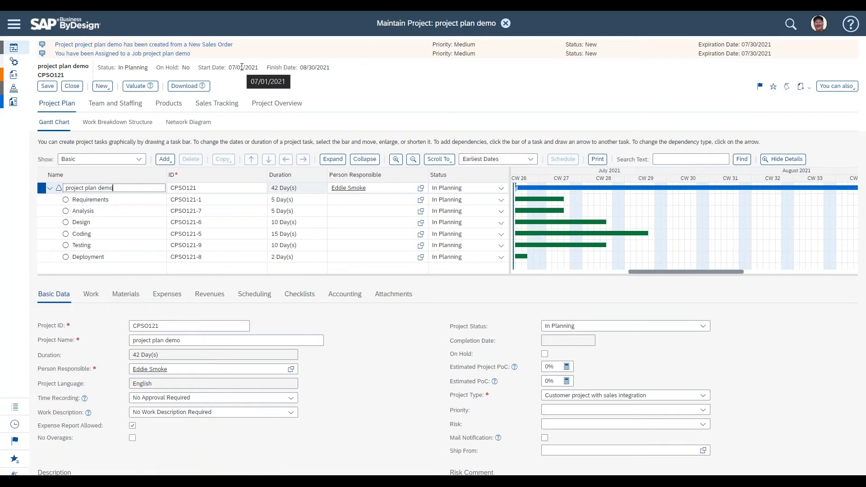
left_click(263, 294)
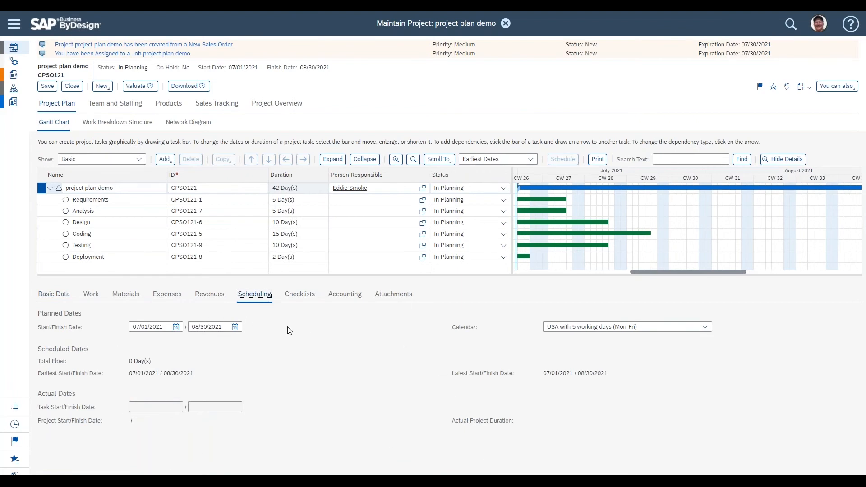
left_click(166, 328)
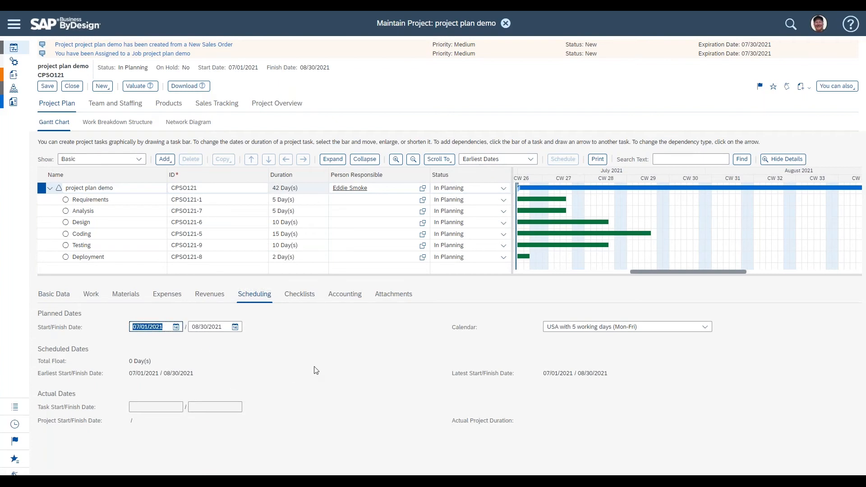
left_click(229, 327)
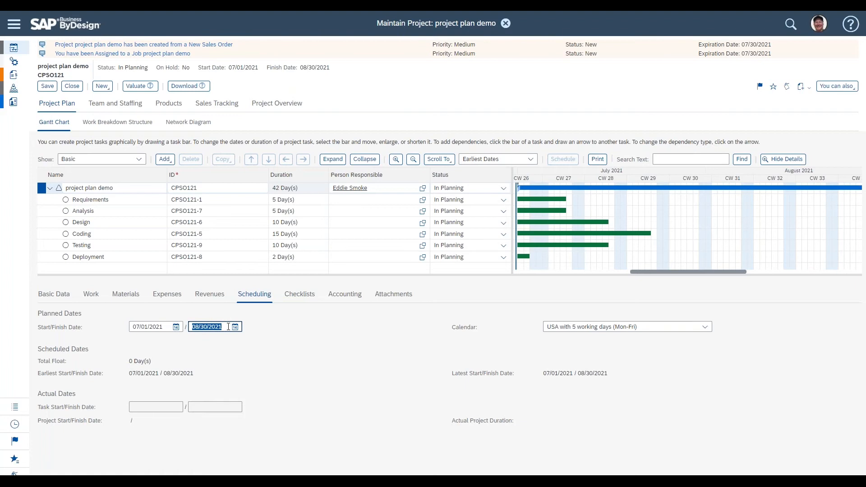
left_click(187, 201)
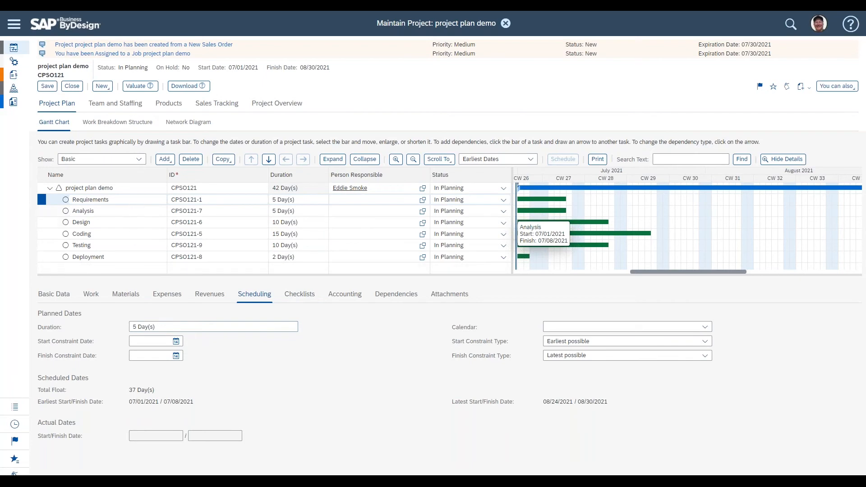
left_click(142, 195)
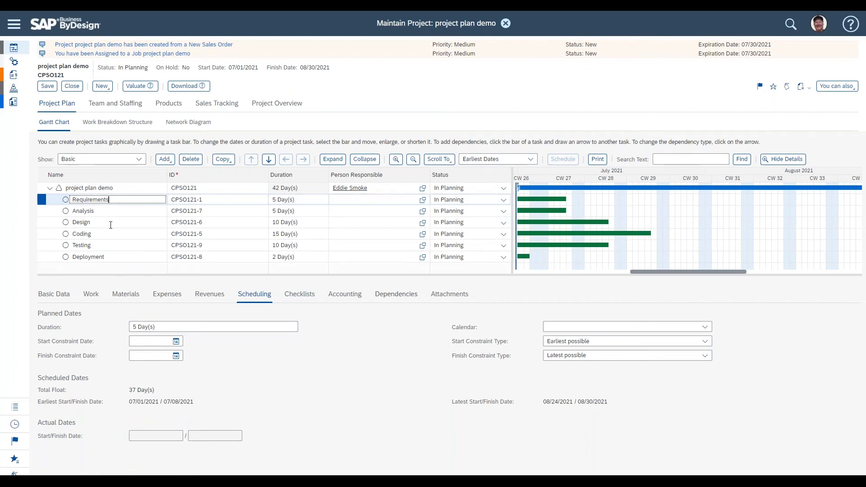
Step: Link Requirements to Analysis with a finish-to-start dependency in the Gantt chart
left_click(553, 211)
left_click(123, 212)
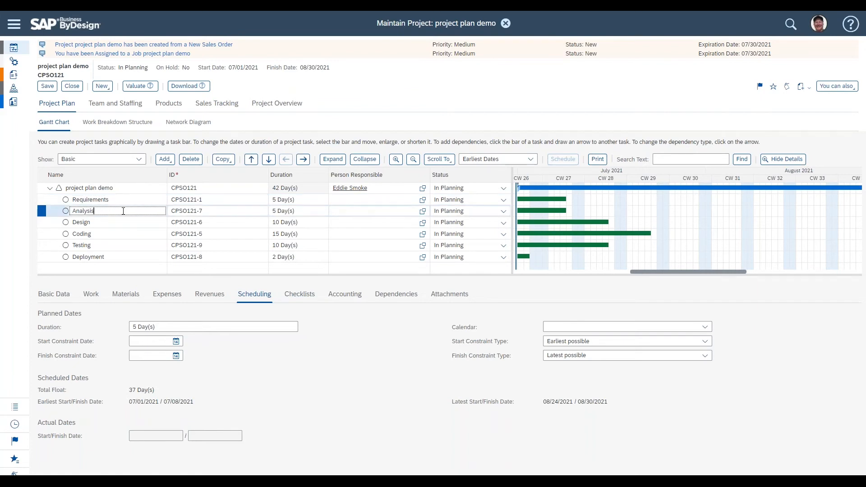
left_click(399, 298)
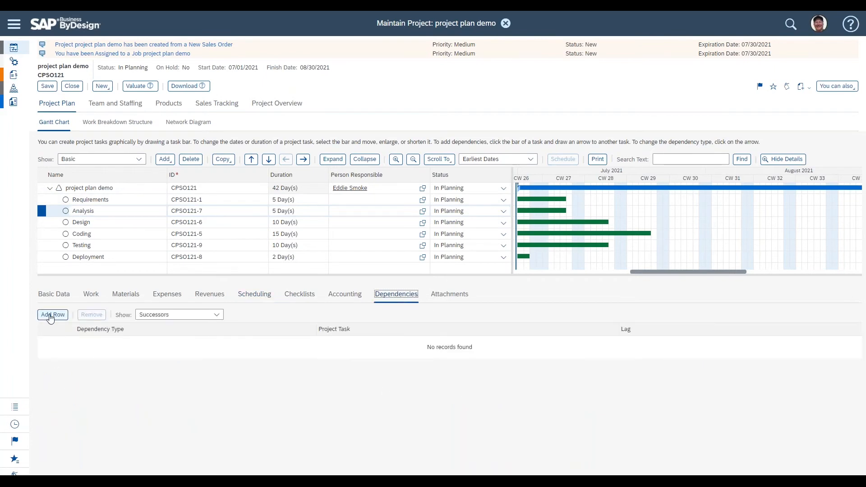
left_click(50, 315)
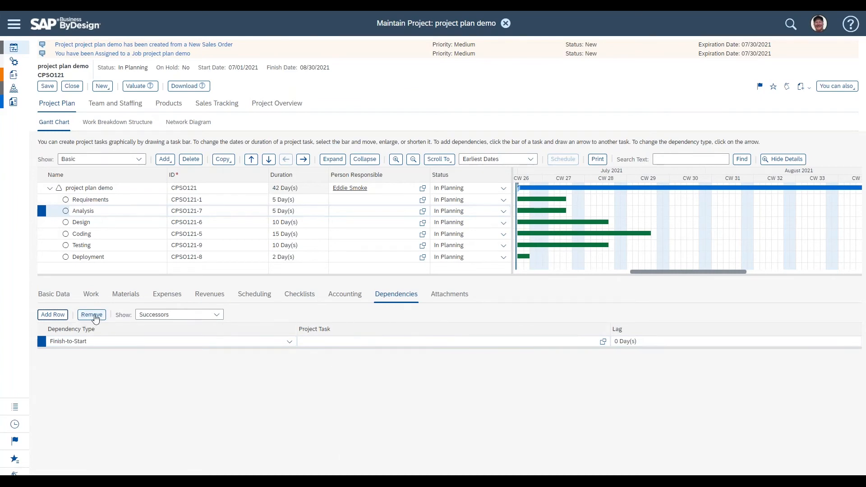
left_click(96, 318)
left_click(480, 275)
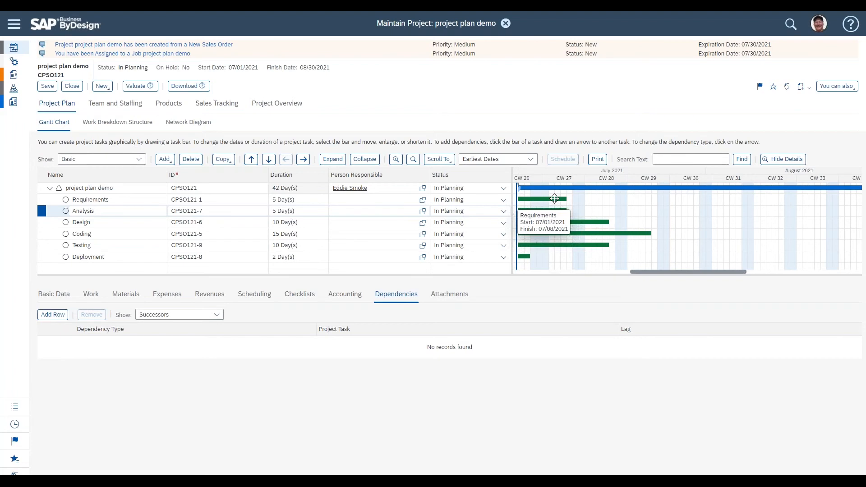
mouse_move(554, 199)
left_mouse_down()
mouse_move(555, 209)
mouse_move(643, 207)
mouse_move(558, 211)
left_mouse_up()
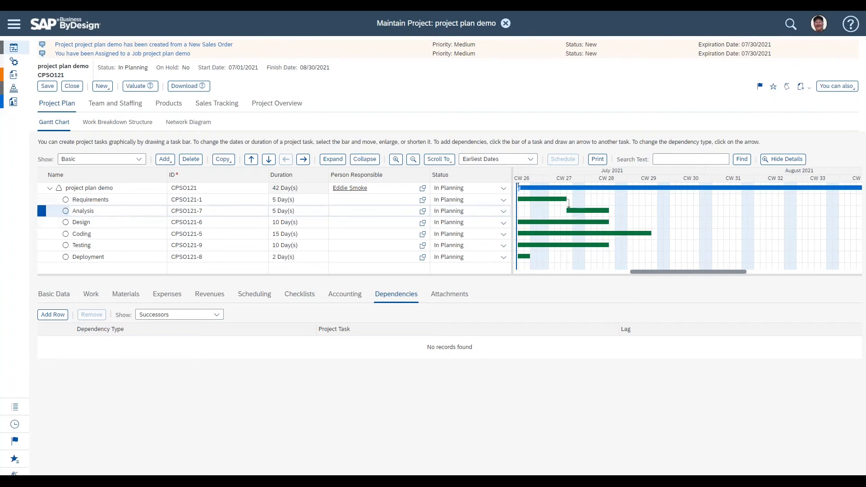
left_click(119, 200)
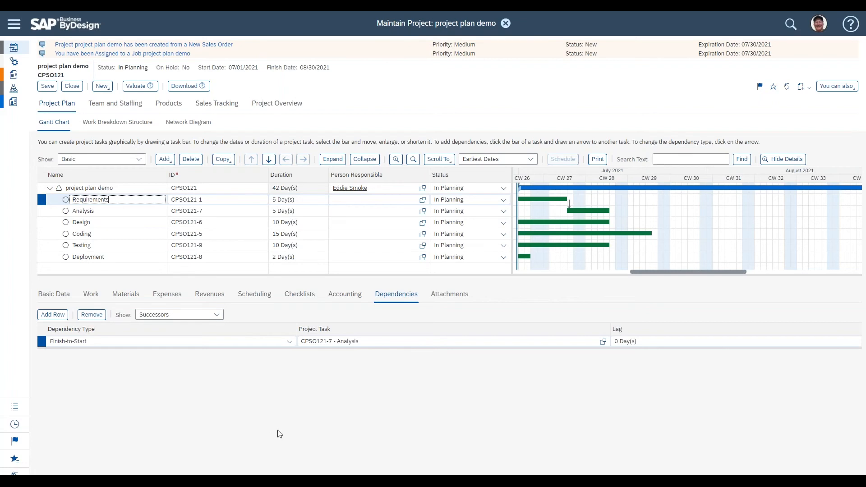
Step: Chain Analysis to Design, Design to Coding, Coding to Testing, and Testing to Deployment with dependencies
double_click(89, 200)
mouse_move(595, 211)
left_click_drag(589, 225, 589, 224)
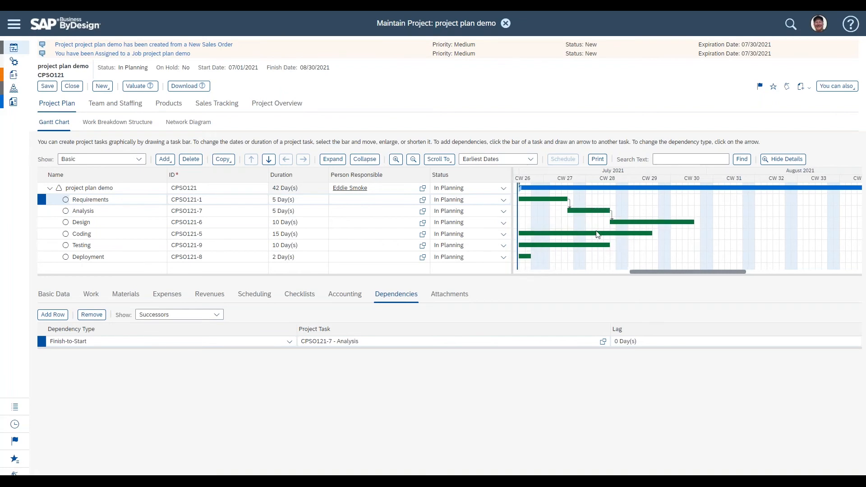
mouse_move(662, 222)
left_mouse_down()
mouse_move(663, 230)
mouse_move(627, 233)
left_mouse_up()
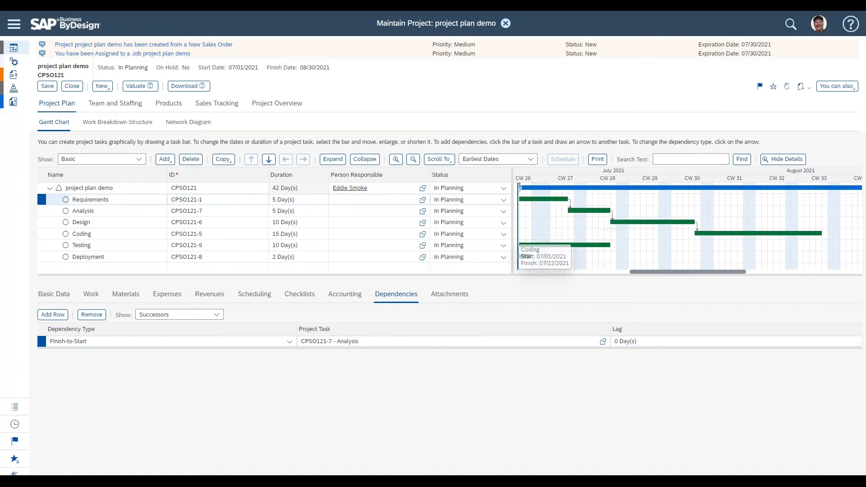
left_click_drag(715, 233, 600, 246)
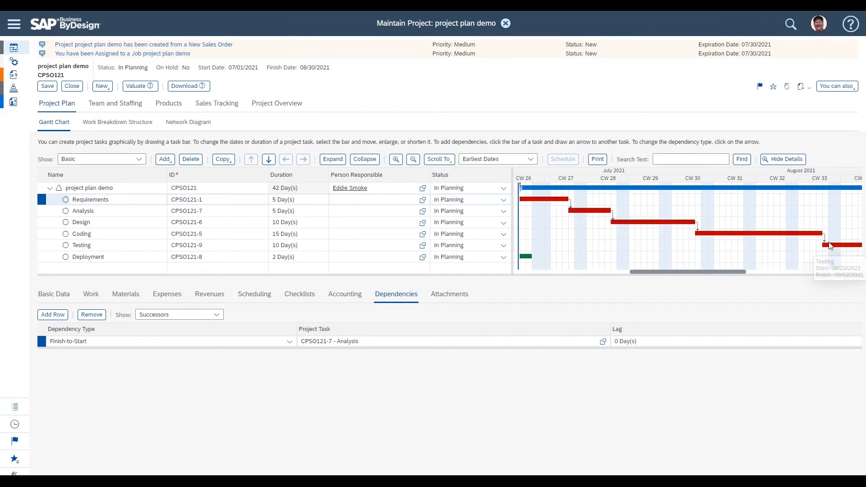
left_click_drag(832, 245, 527, 258)
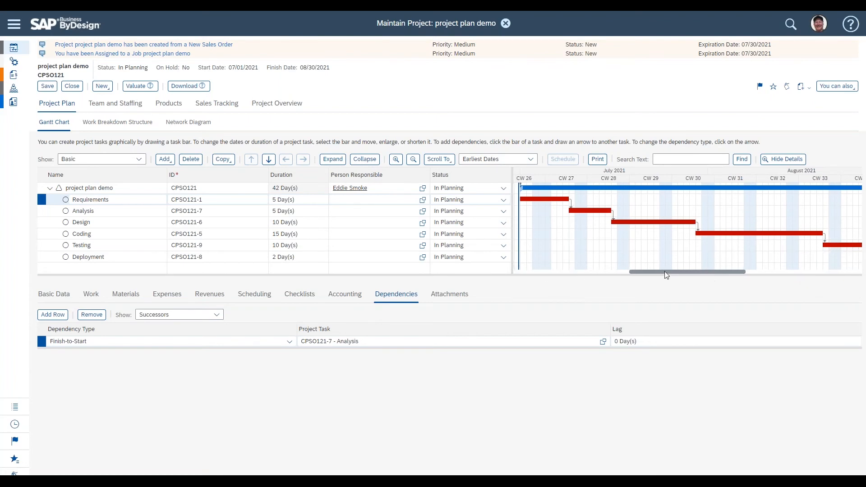
Step: Save the project
left_click_drag(661, 271, 719, 272)
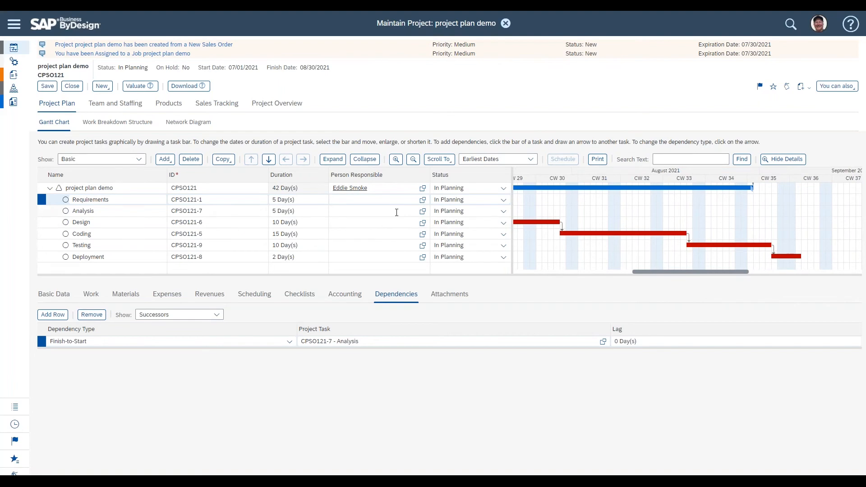
left_click(47, 86)
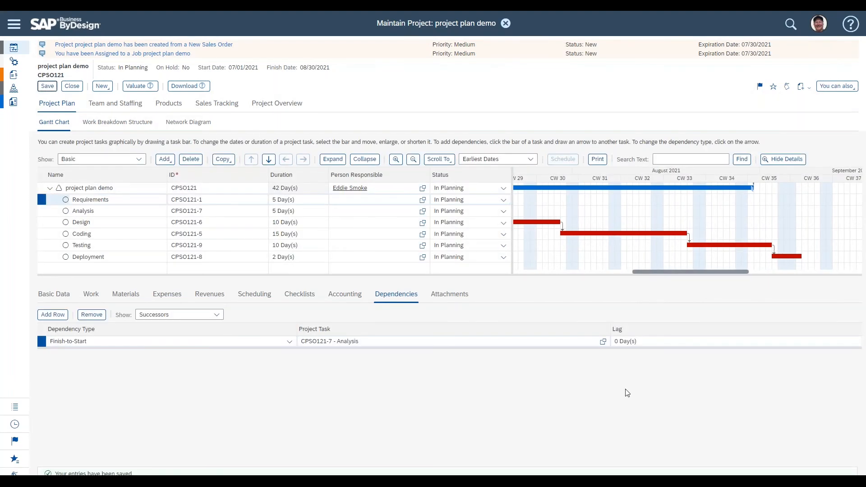
left_click_drag(675, 272, 614, 276)
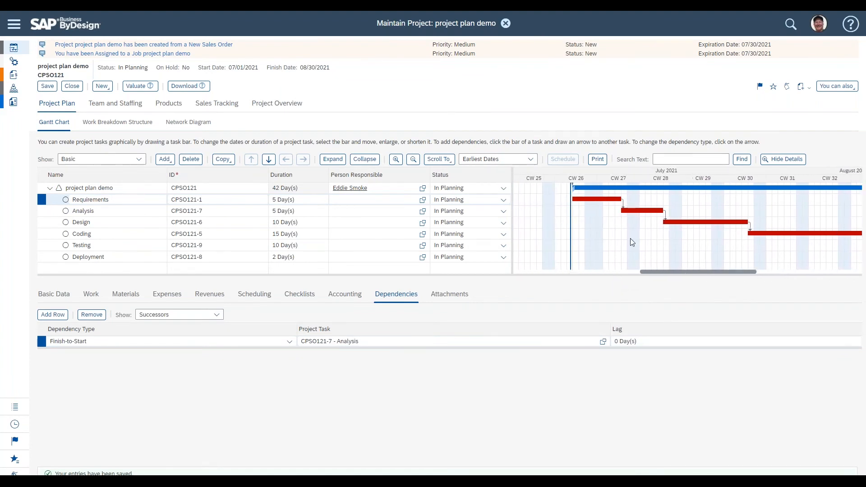
mouse_move(635, 223)
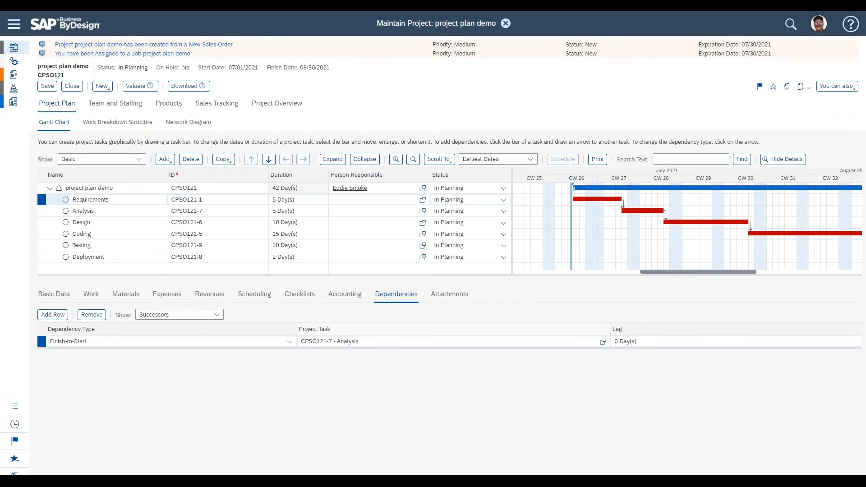
Step: Set the lag of the Analysis-to-Design dependency to -2 days, then reset it to 0 days
left_click(137, 213)
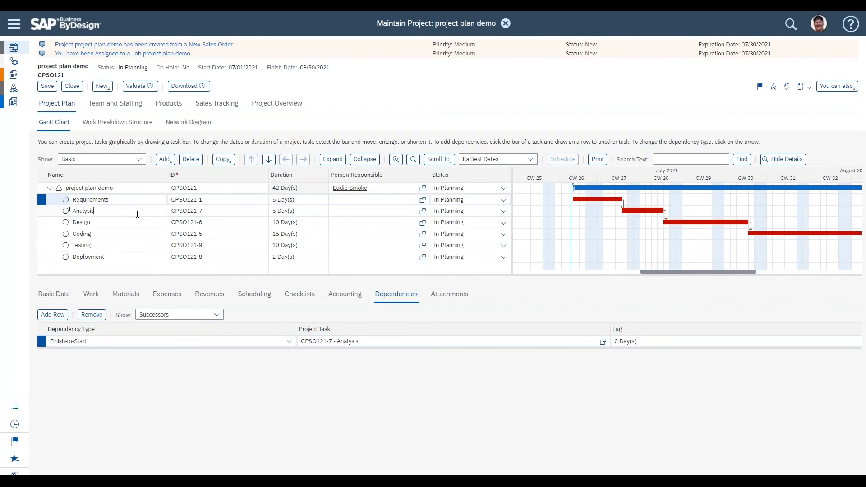
left_click(649, 342)
type("-2")
key("Return")
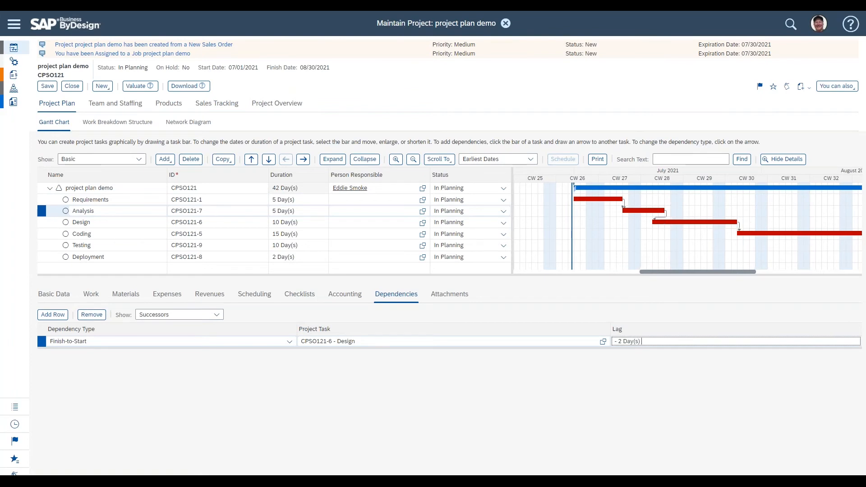
key("BackSpace")
type("0")
key("Return")
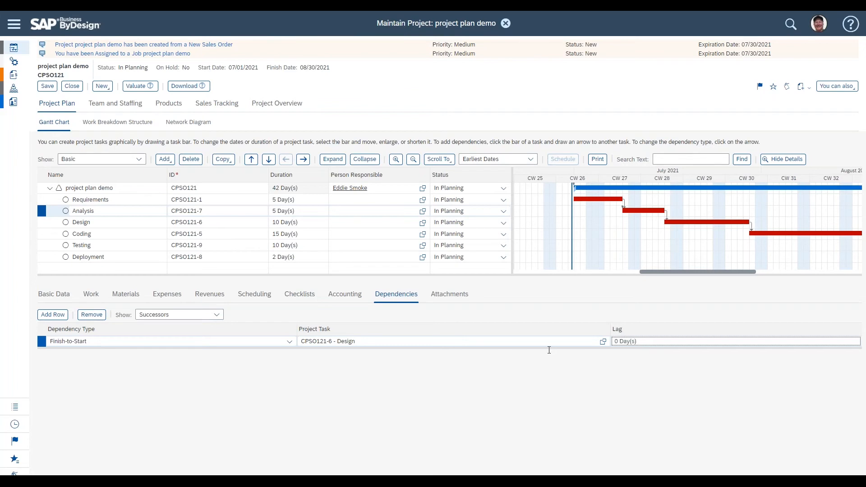
Step: Set the lag of the Requirements-to-Analysis dependency to -2 days and view Requirements' scheduling
left_click(109, 200)
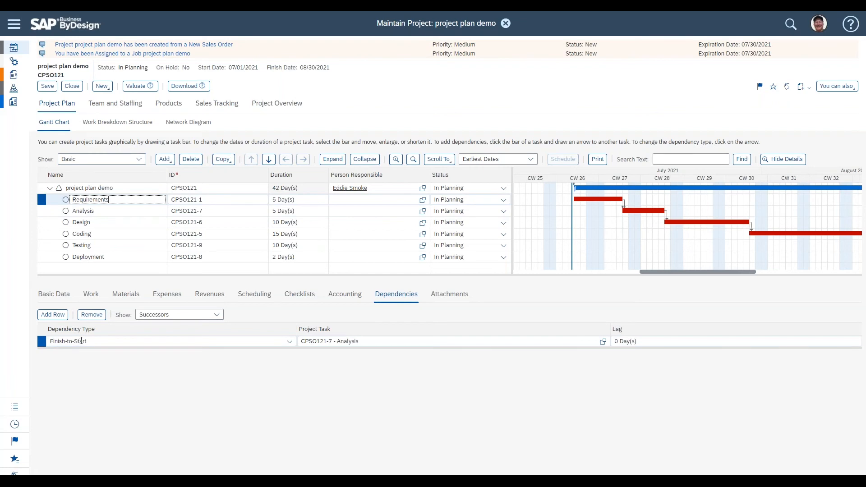
left_click(656, 341)
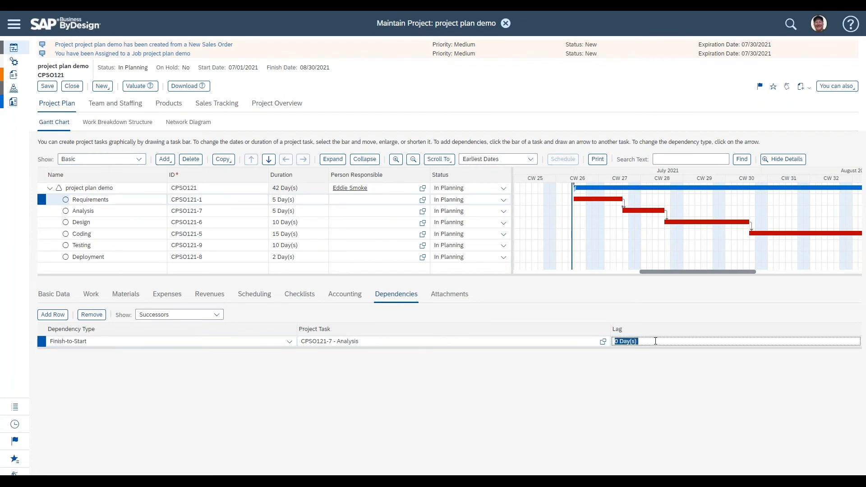
type("-2")
key("Return")
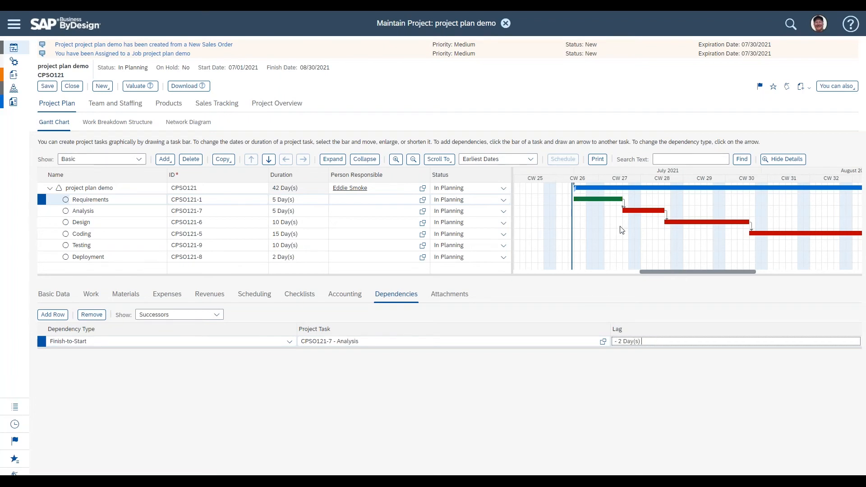
left_click(255, 295)
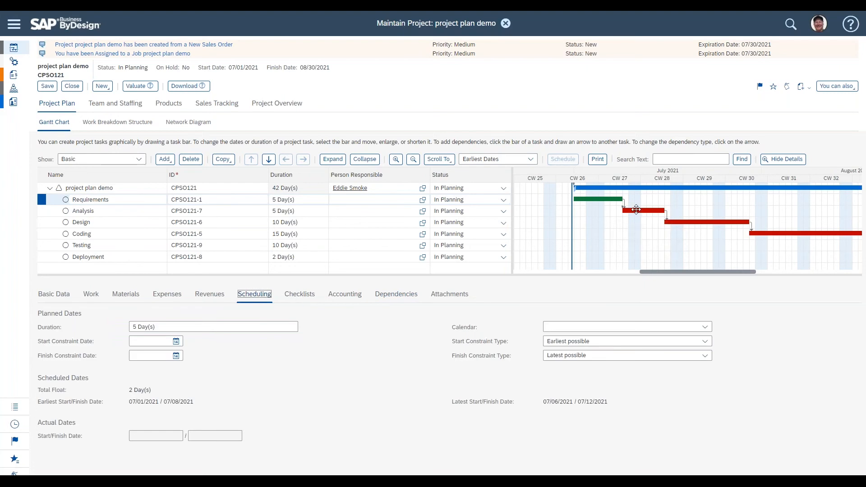
Step: Clear the start constraint date of the Analysis task
left_click(152, 213)
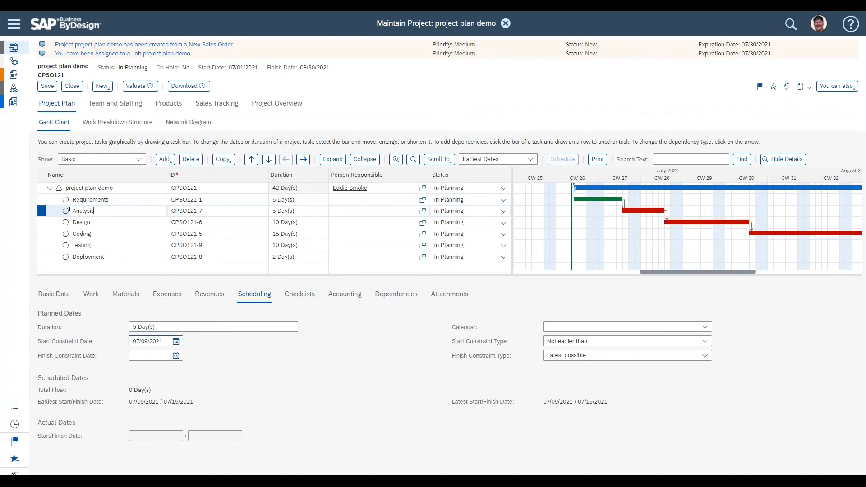
left_click(165, 343)
key("BackSpace")
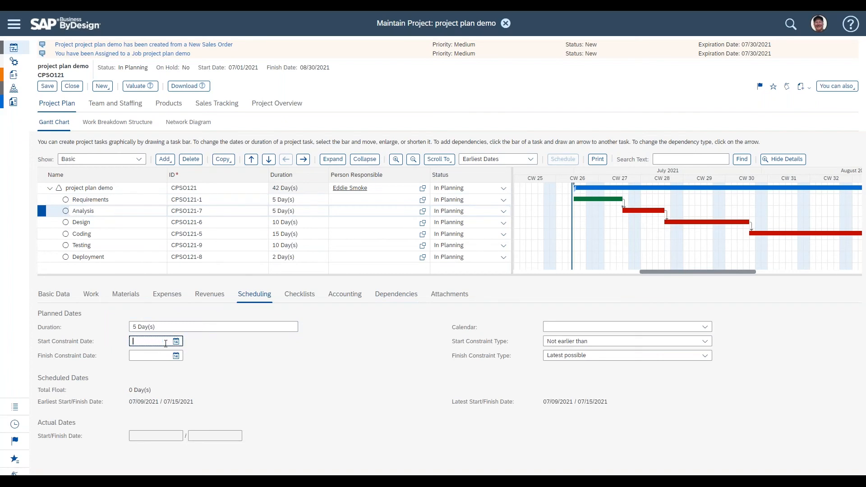
left_click(271, 360)
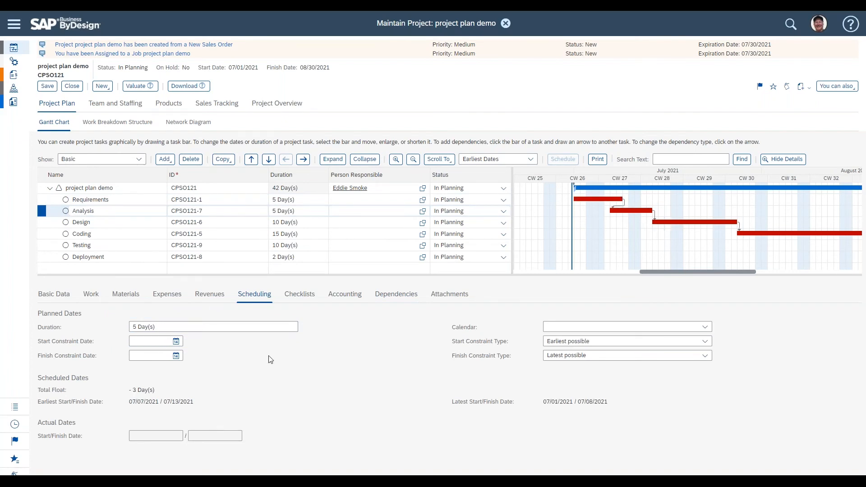
Step: Set the lag of the Requirements-to-Analysis dependency to -1 day, then change it to 2 days
left_click(122, 201)
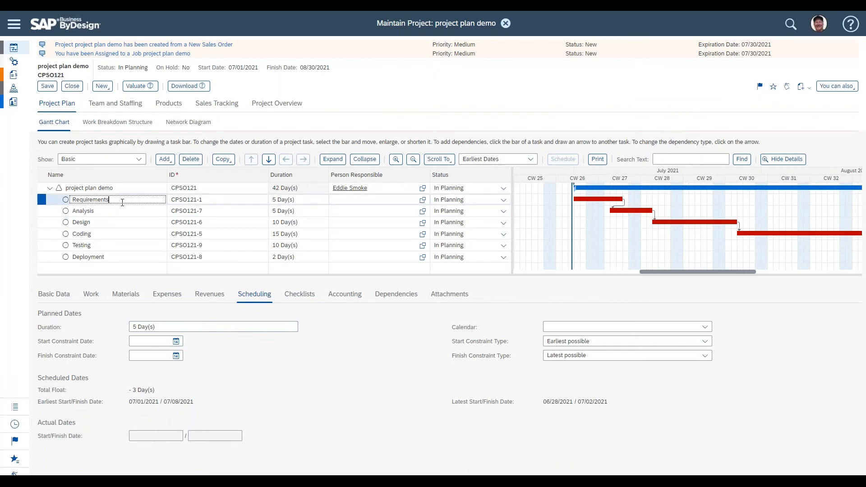
left_click(391, 295)
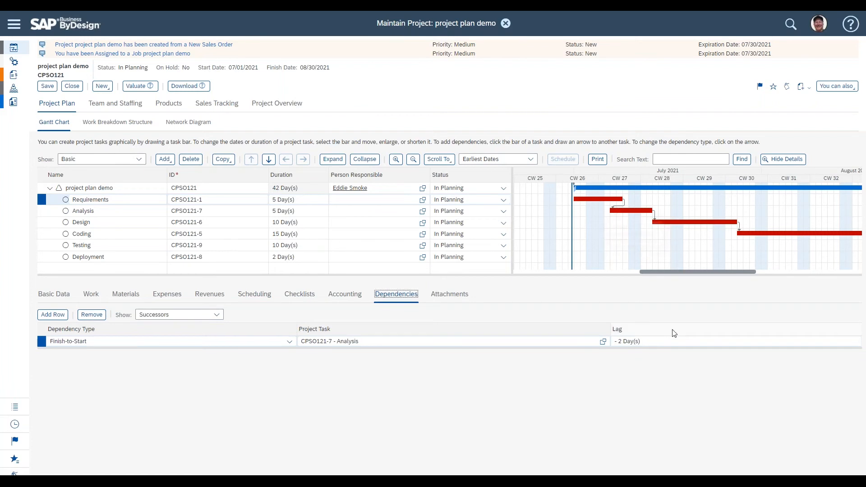
left_click(657, 339)
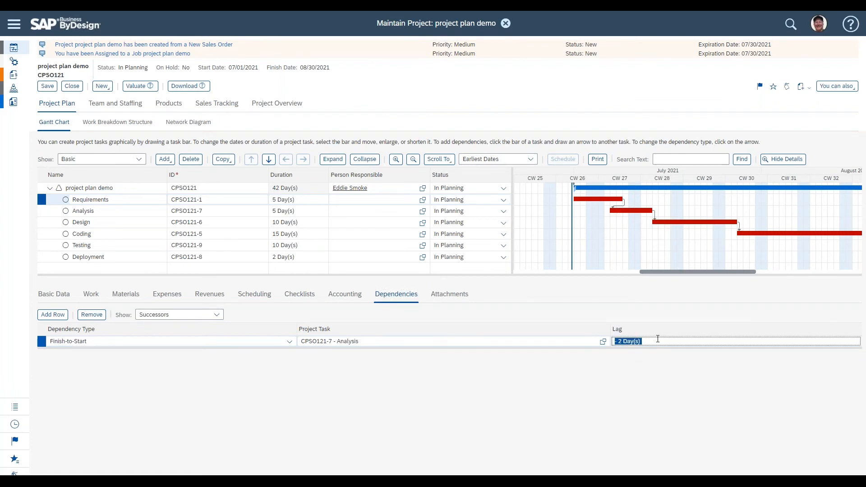
type("-1")
key("Return")
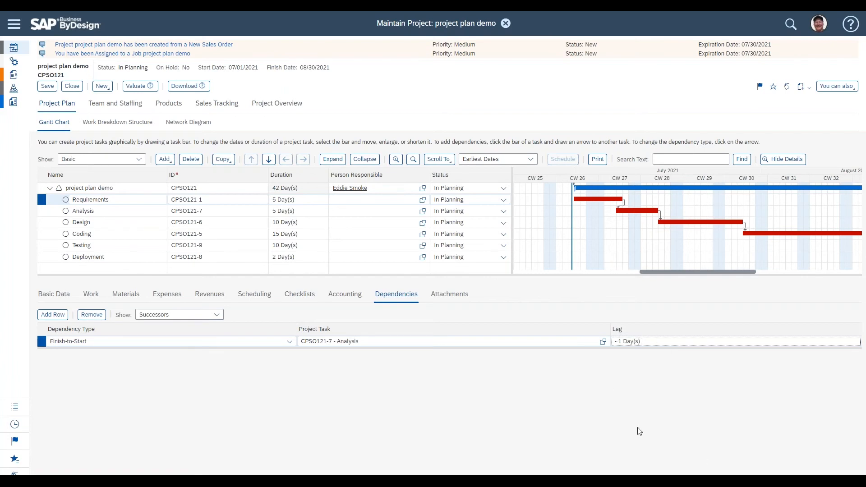
triple_click(647, 340)
type("2")
key("Return")
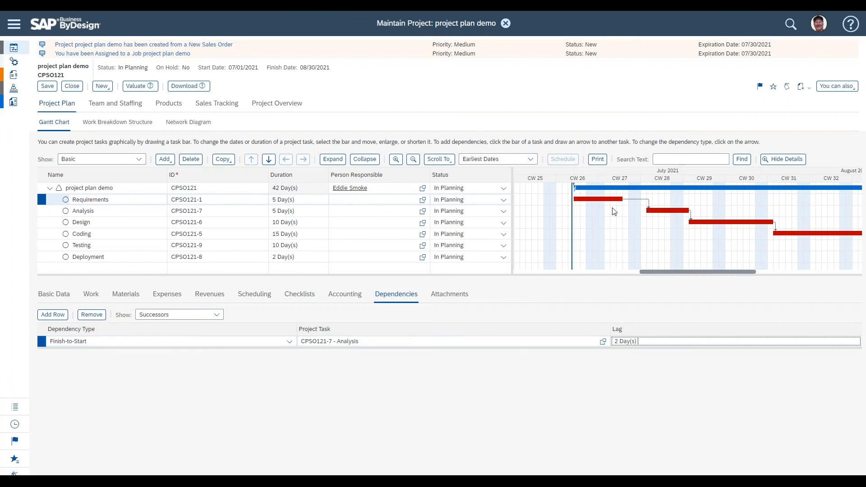
Step: Save the project
mouse_move(642, 213)
left_click(49, 86)
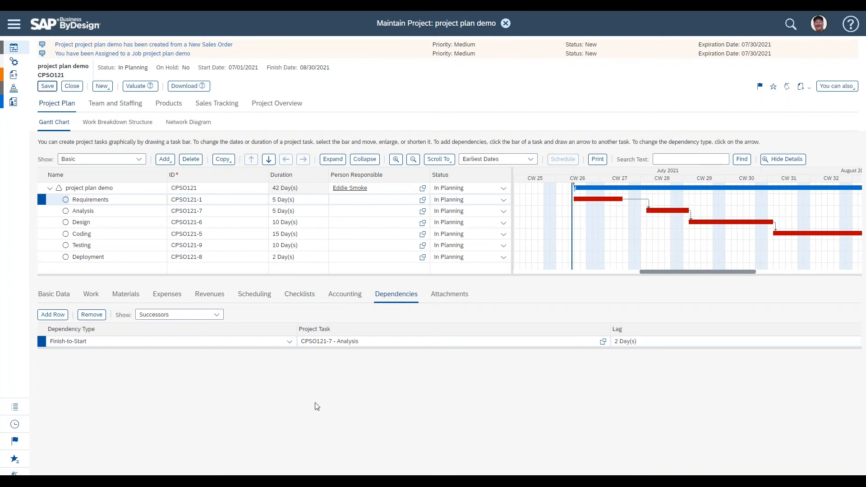
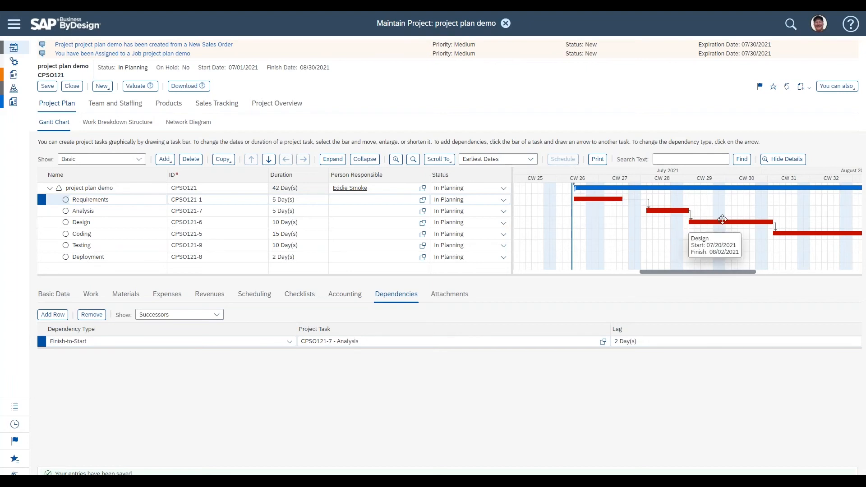
Step: Set the Requirements task's duration to 10 days
mouse_move(692, 271)
left_mouse_down()
mouse_move(741, 276)
mouse_move(691, 277)
left_mouse_up()
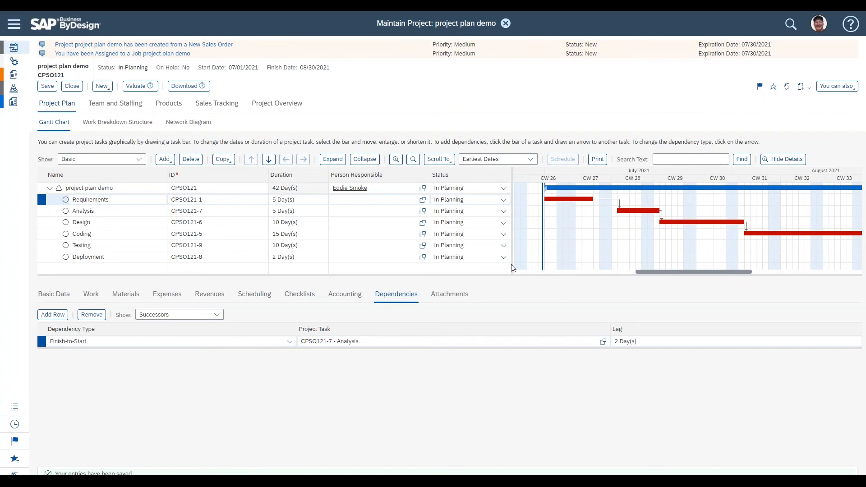
left_click(310, 201)
type("10 Day(s)")
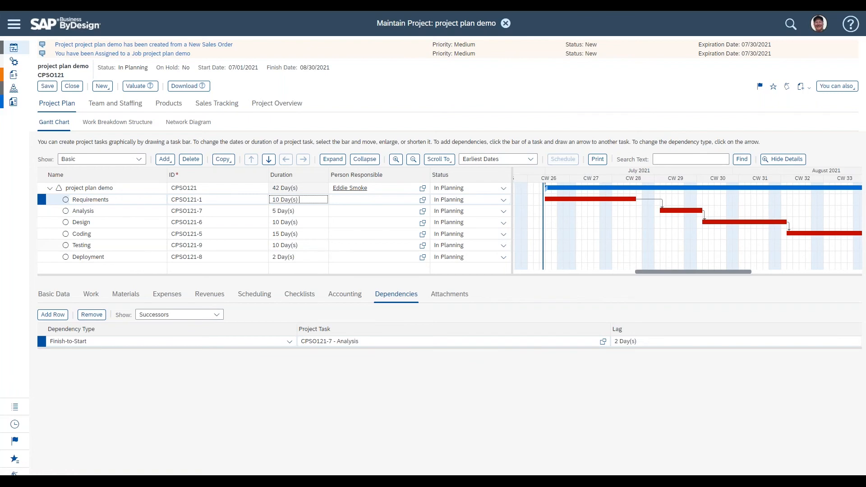
mouse_move(695, 271)
left_mouse_down()
mouse_move(726, 276)
mouse_move(697, 279)
left_mouse_up()
left_click(300, 199)
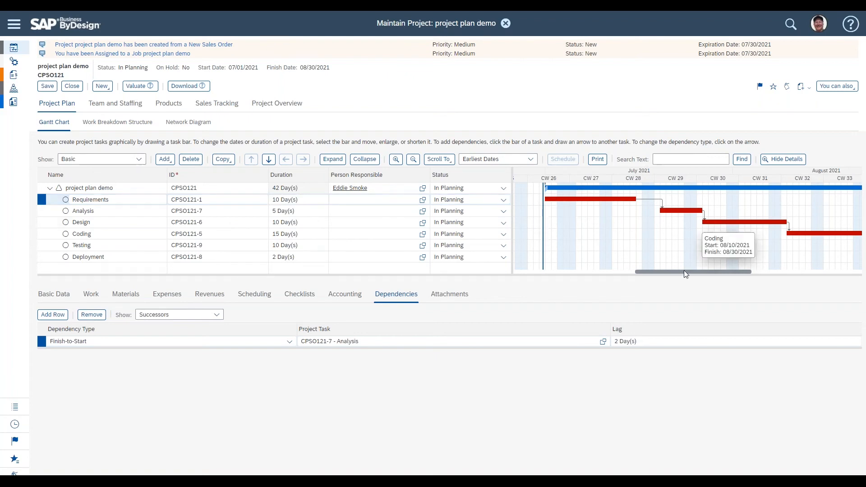
left_click_drag(684, 271, 687, 271)
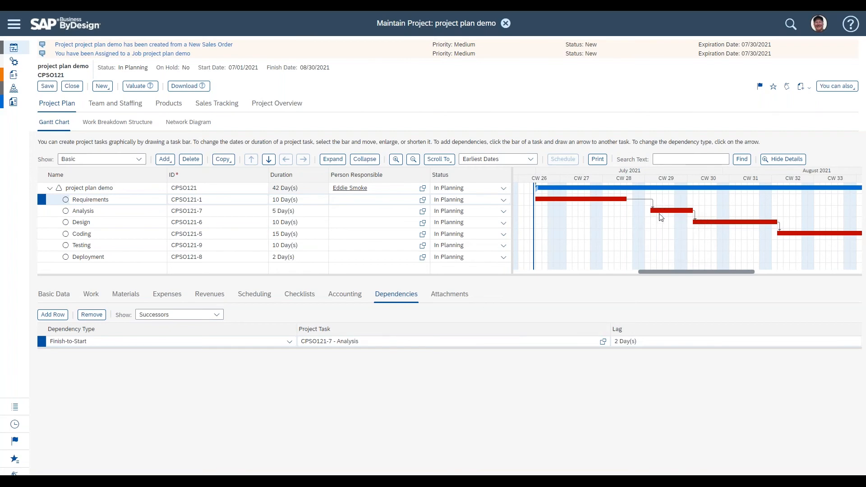
Step: Open the Scheduling details of the Requirements task and inspect its constraint dates
left_click(250, 295)
mouse_move(652, 213)
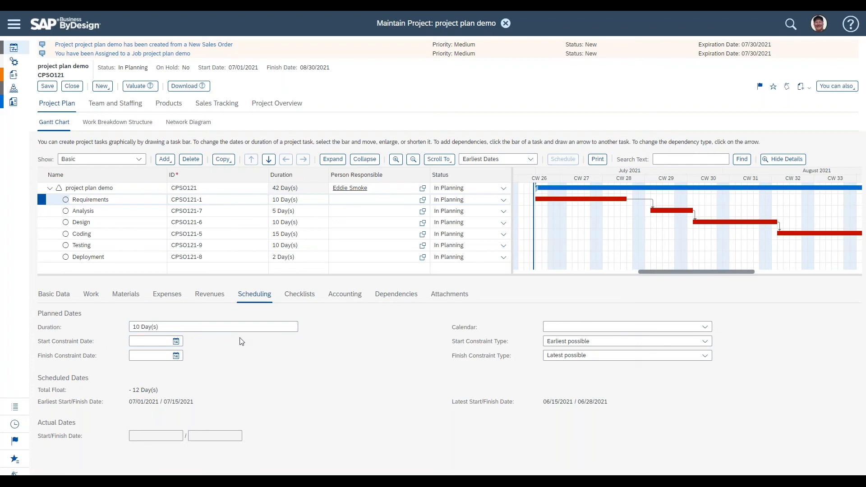
left_click(144, 342)
left_click(397, 347)
mouse_move(727, 224)
mouse_move(662, 211)
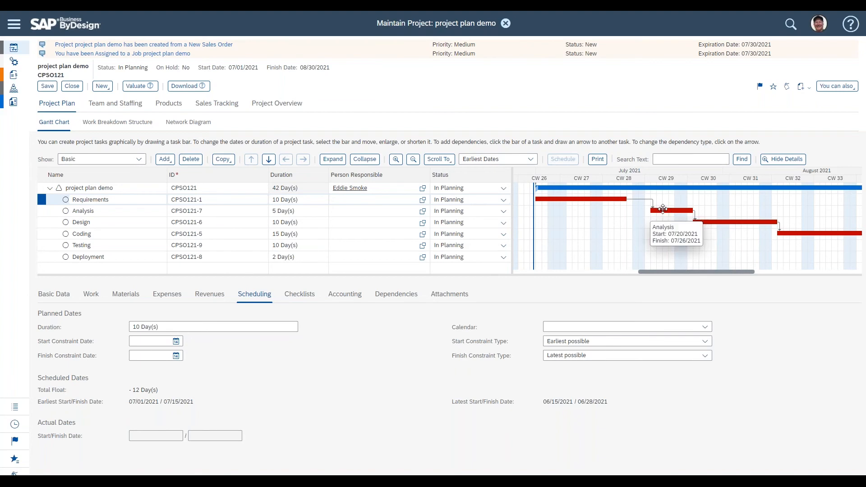
mouse_move(617, 199)
Step: Move the Analysis bar a few days later in the Gantt chart, then clear the Analysis start constraint date
left_click_drag(658, 210, 681, 211)
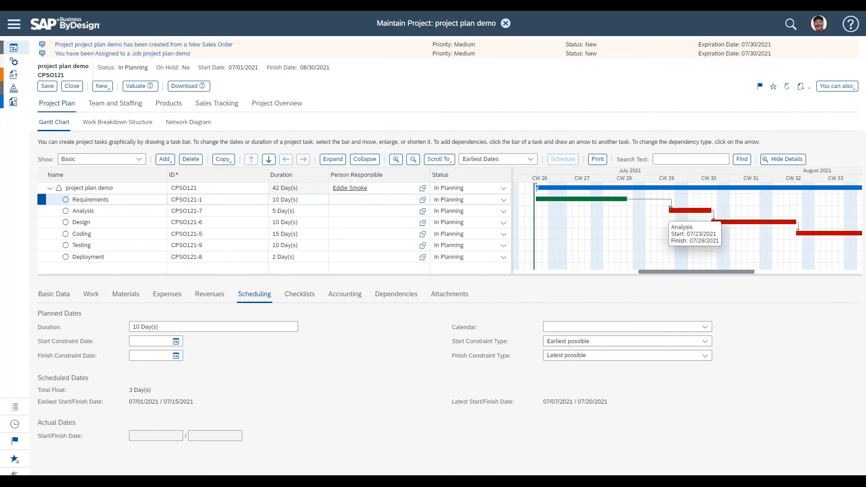
left_click(137, 210)
left_click(149, 341)
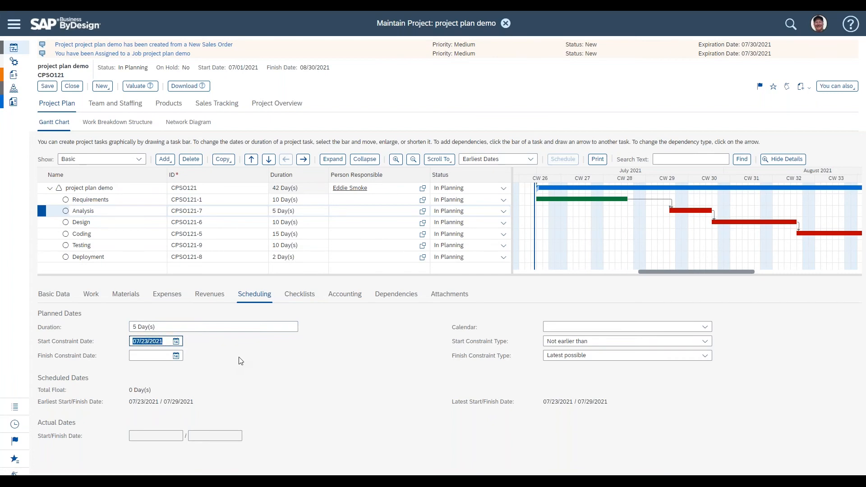
left_click(678, 211)
key("BackSpace")
left_click(276, 347)
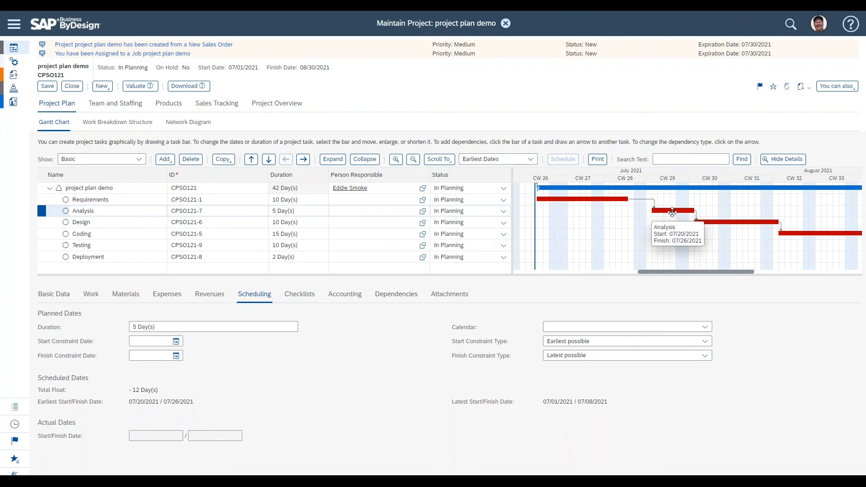
left_click_drag(673, 210, 674, 210)
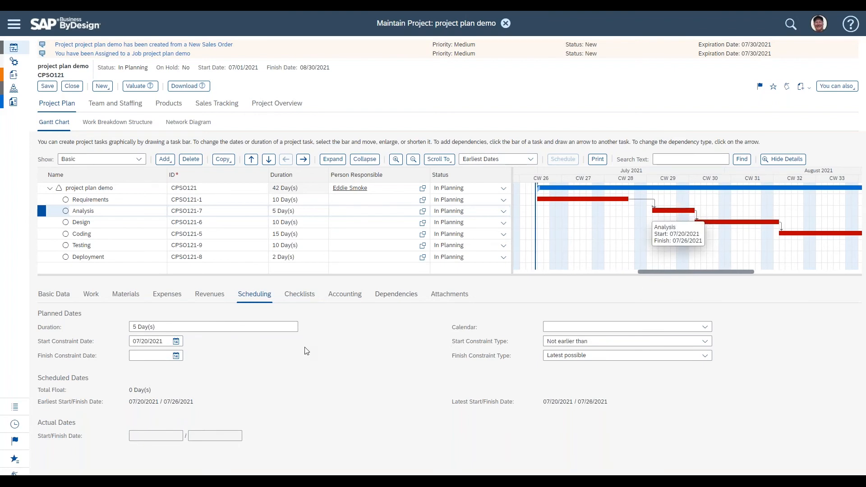
triple_click(161, 342)
key("BackSpace")
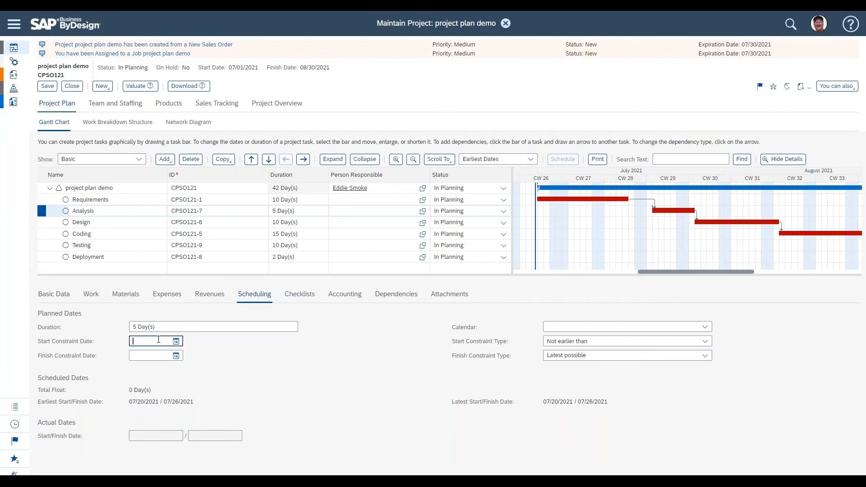
left_click(255, 366)
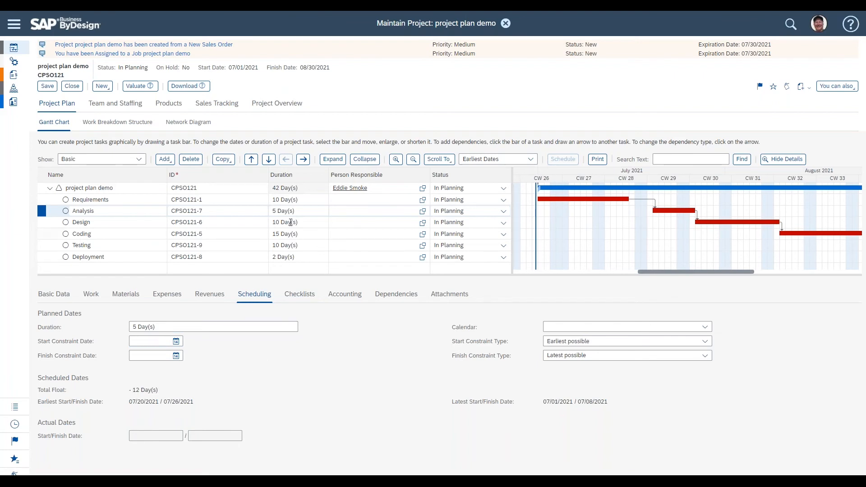
Step: Shorten the Requirements bar in the Gantt chart to 6 days and save the project
left_click(303, 199)
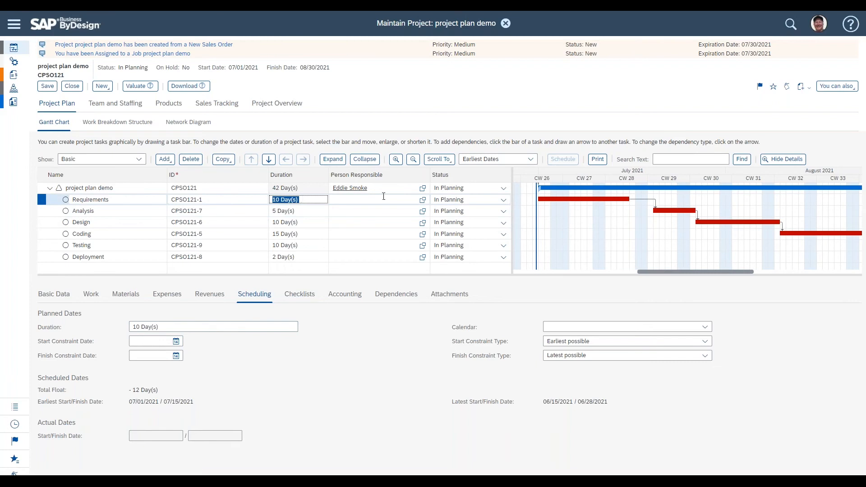
mouse_move(585, 199)
left_click_drag(628, 199, 627, 199)
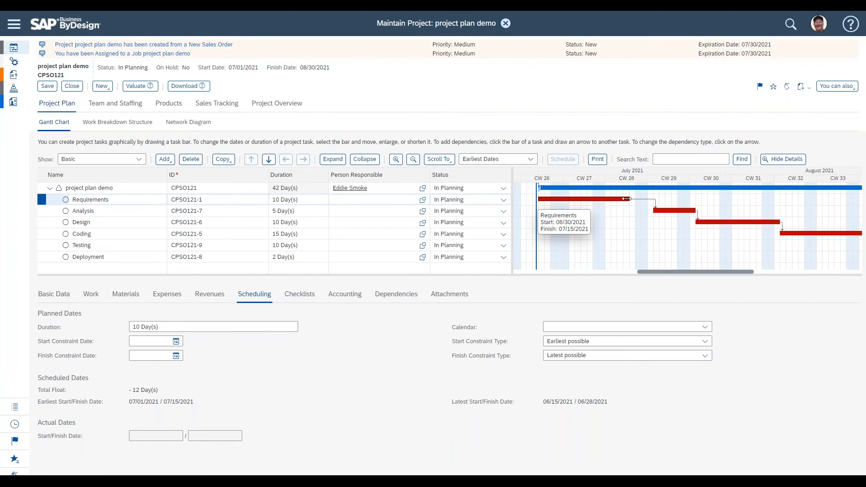
left_click_drag(626, 199, 593, 199)
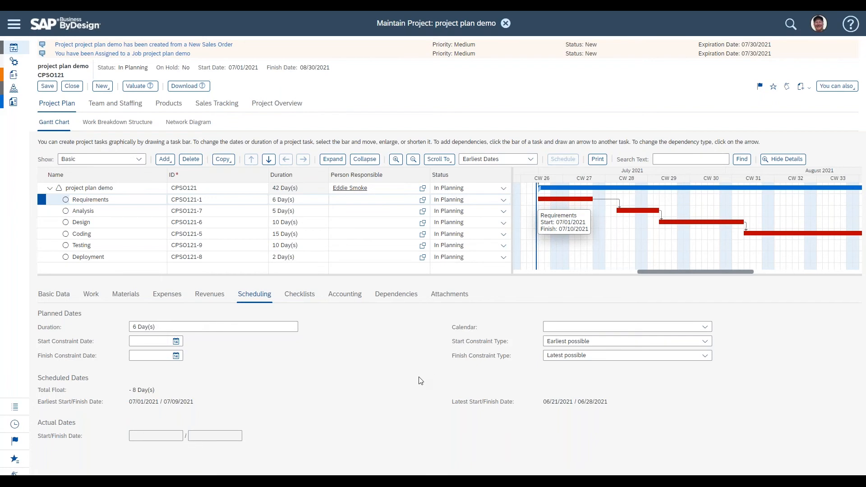
left_click(39, 89)
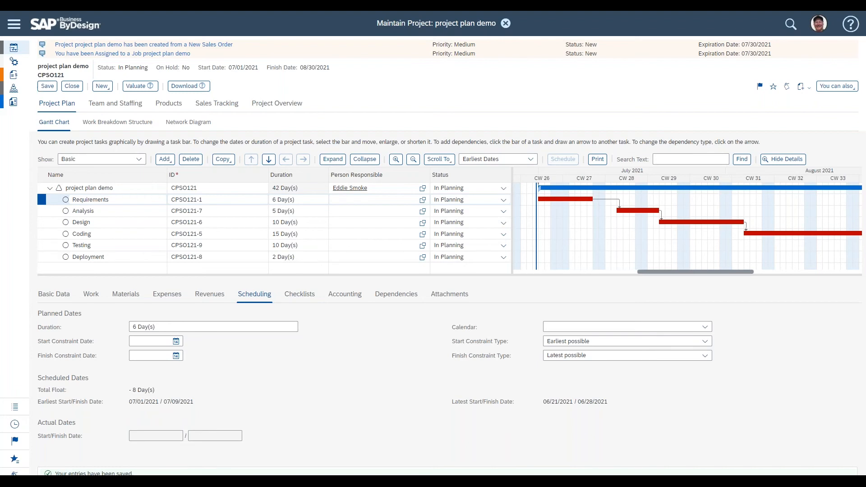
Step: Add a new task directly below the Requirements task
mouse_move(564, 175)
left_click(134, 210)
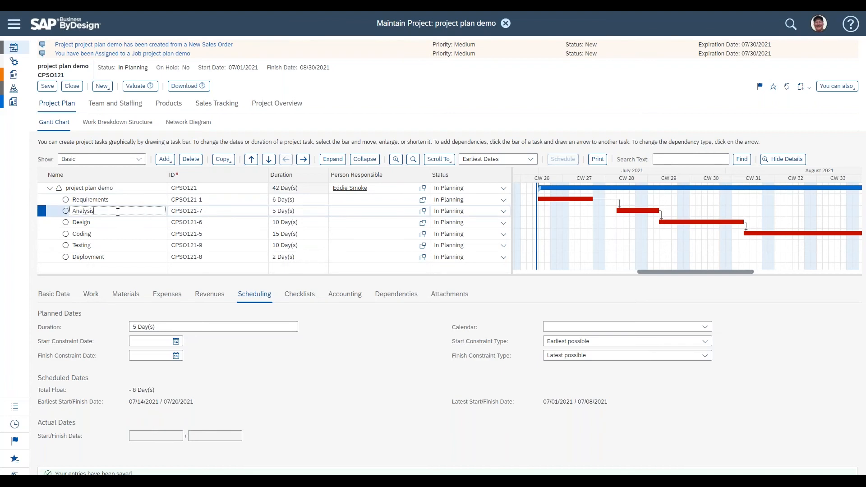
left_click(91, 197)
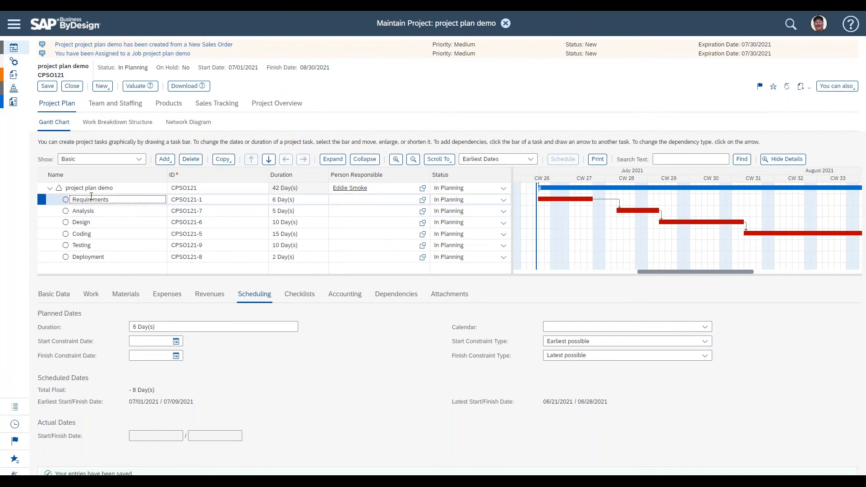
left_click(92, 257)
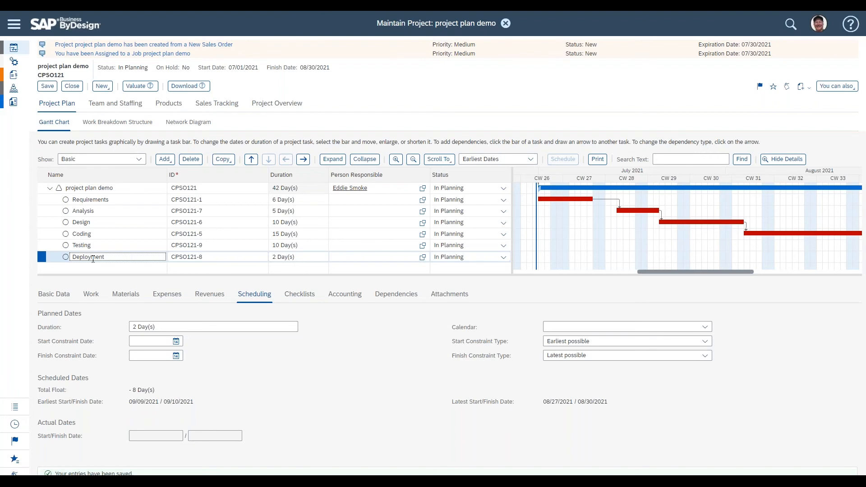
left_click(121, 198)
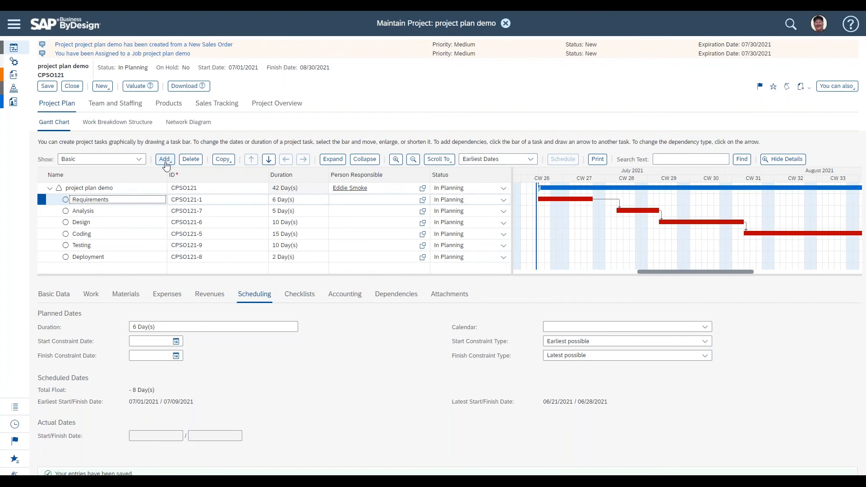
left_click(120, 198)
left_click(166, 161)
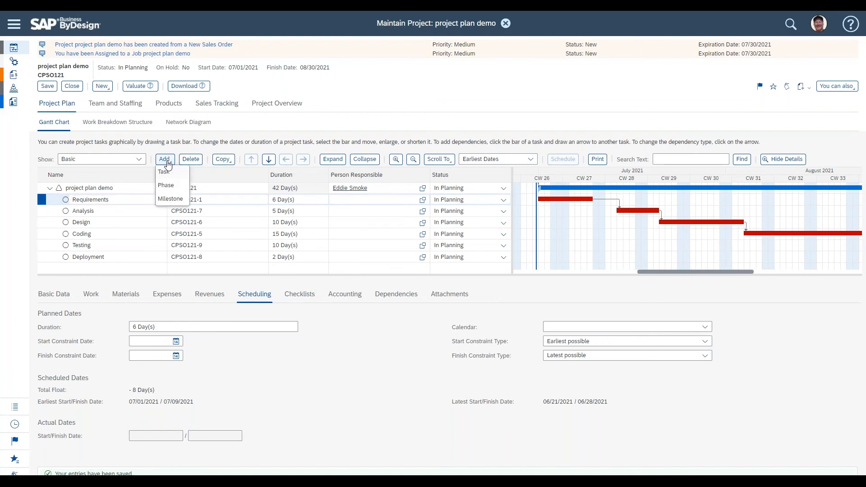
left_click(169, 175)
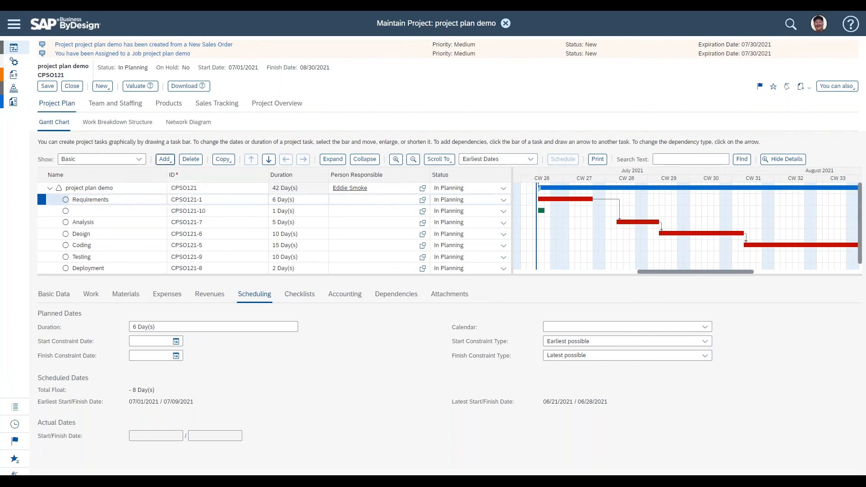
Step: Indent the new task under Requirements and name it Interviews
left_click(156, 211)
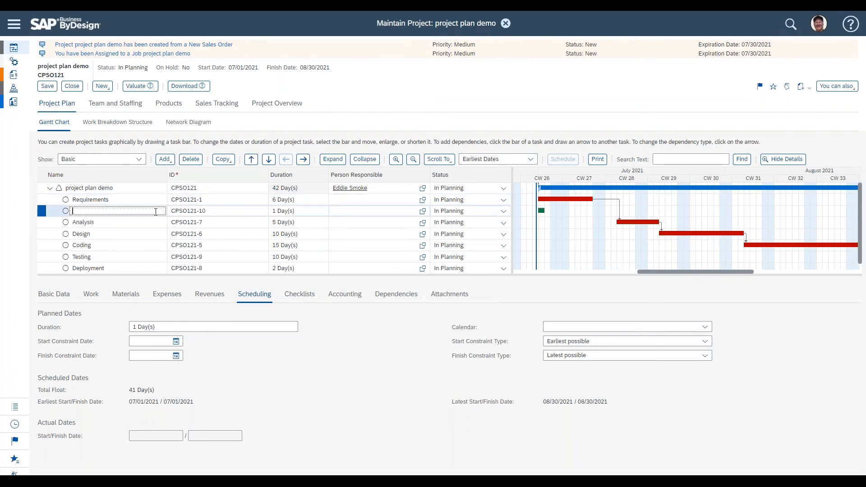
left_click(304, 161)
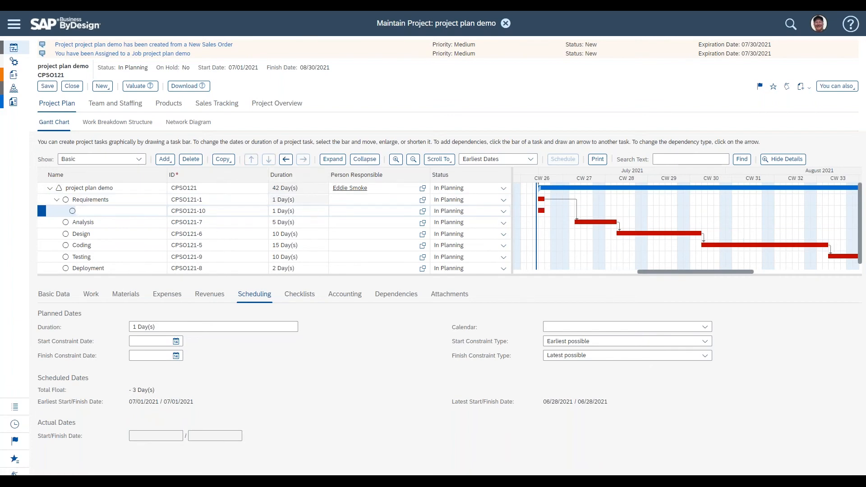
left_click(130, 210)
type("Interviews")
Step: Copy the Interviews task and paste it under the Requirements parent
left_click(223, 159)
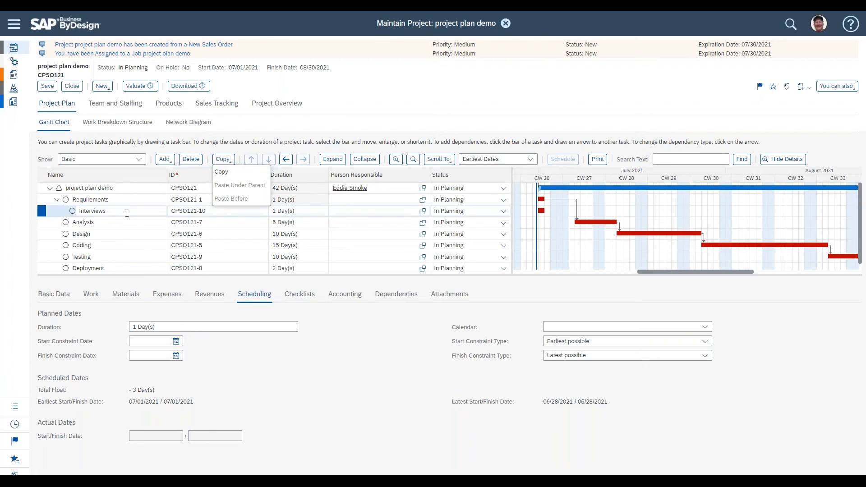
left_click(255, 174)
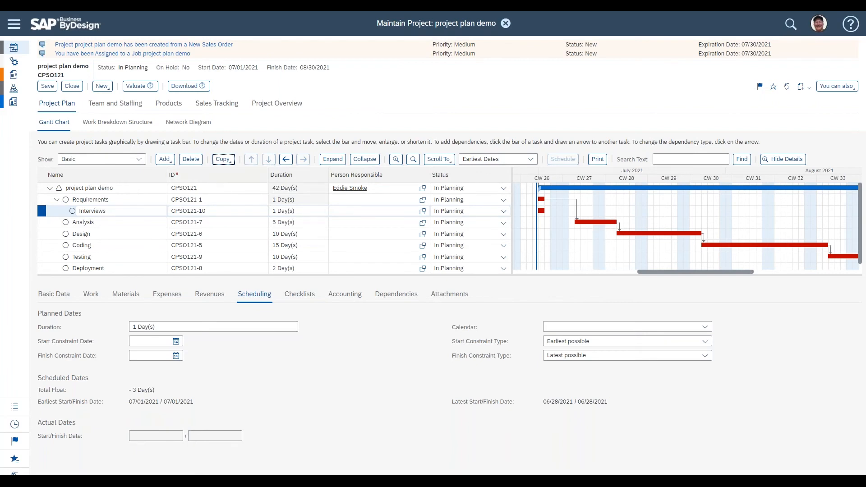
left_click(124, 200)
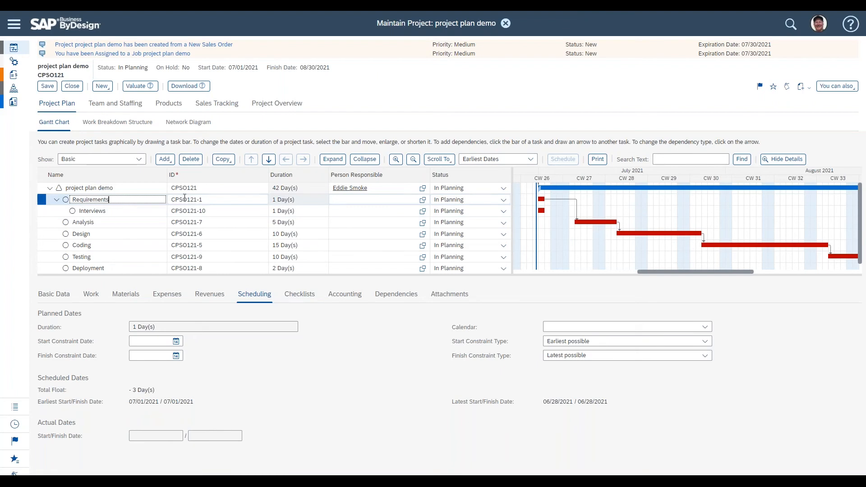
left_click(223, 160)
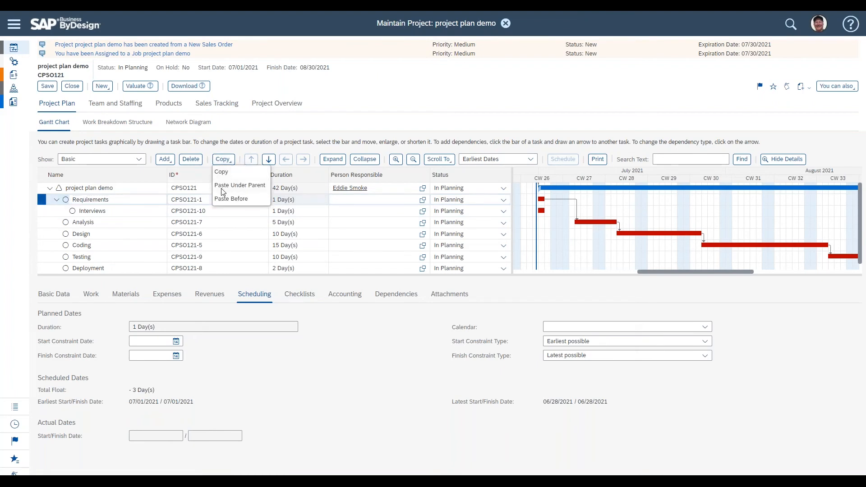
left_click(260, 189)
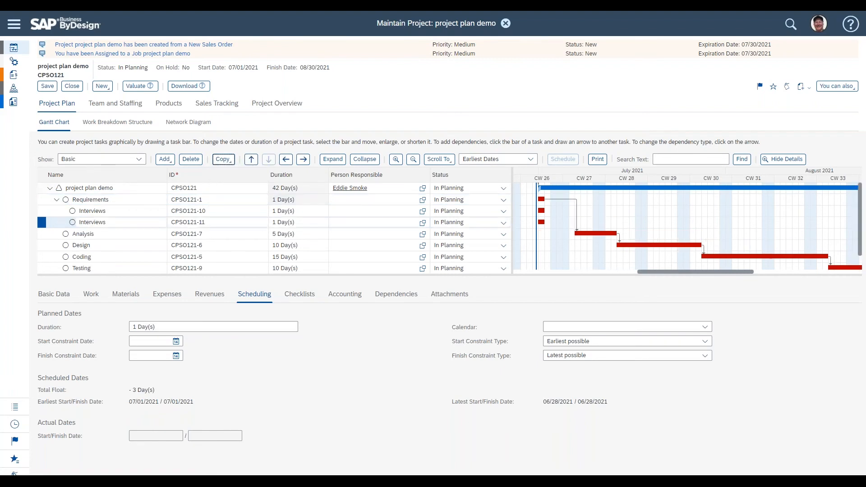
Step: Rename the pasted task to Write-Ups and save the project
left_click(137, 219)
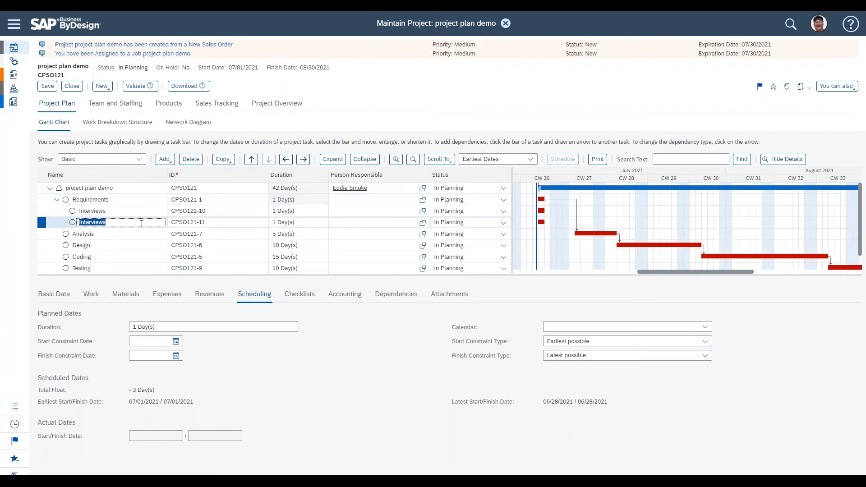
type("Write-Ups")
left_click(47, 87)
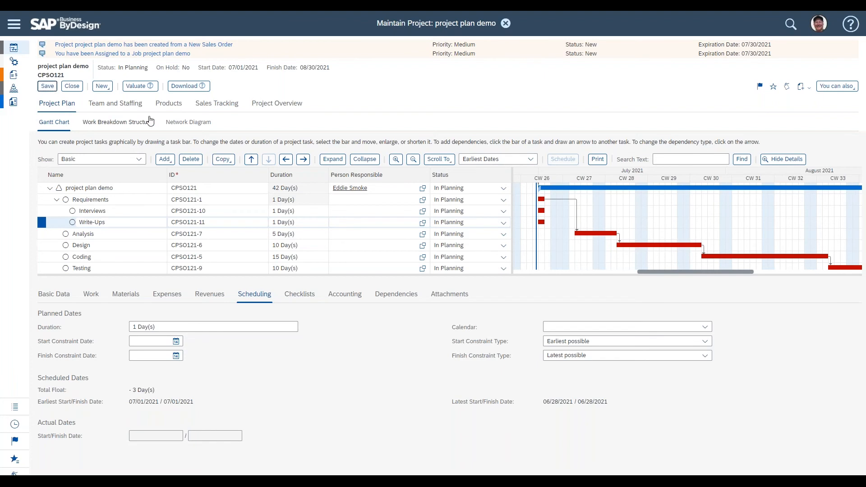
left_click(113, 213)
left_click(111, 223)
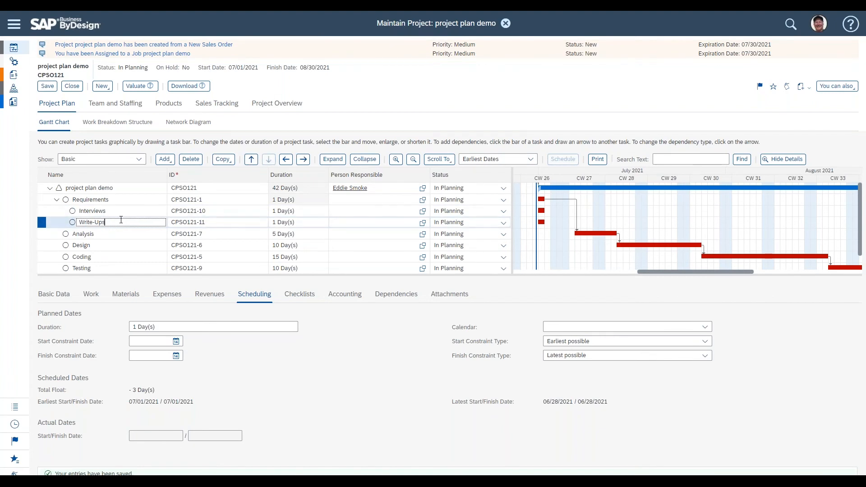
double_click(96, 211)
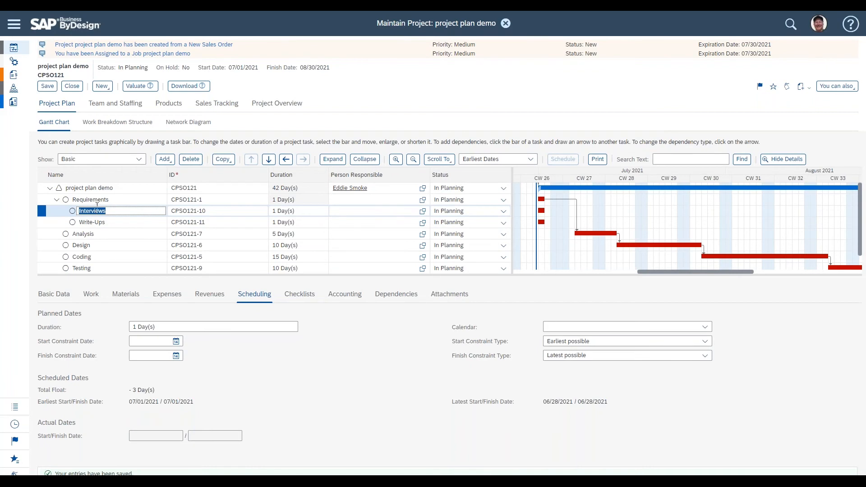
double_click(81, 197)
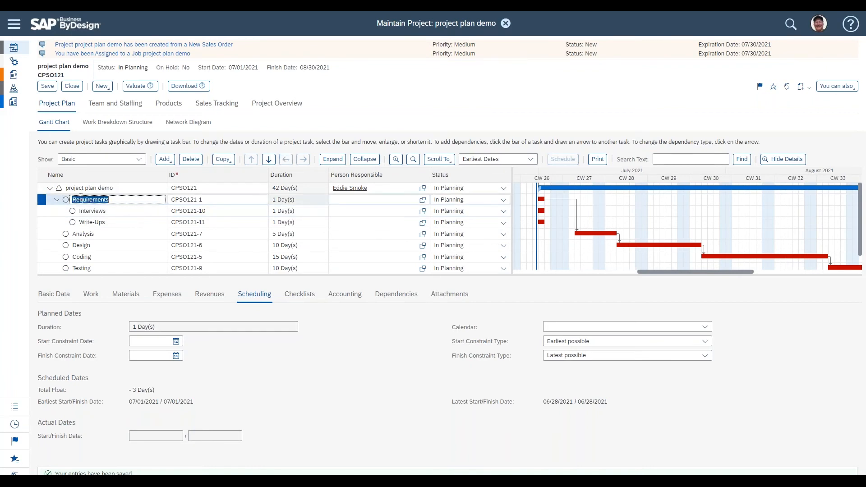
double_click(85, 211)
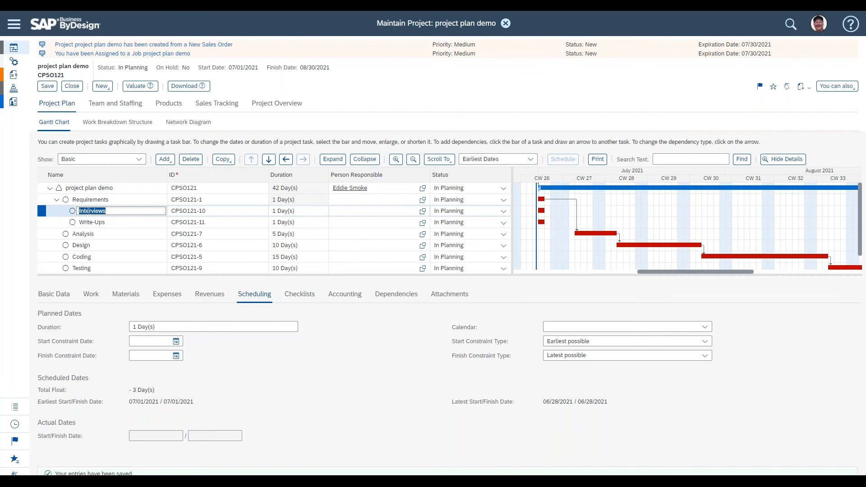
left_click(111, 221)
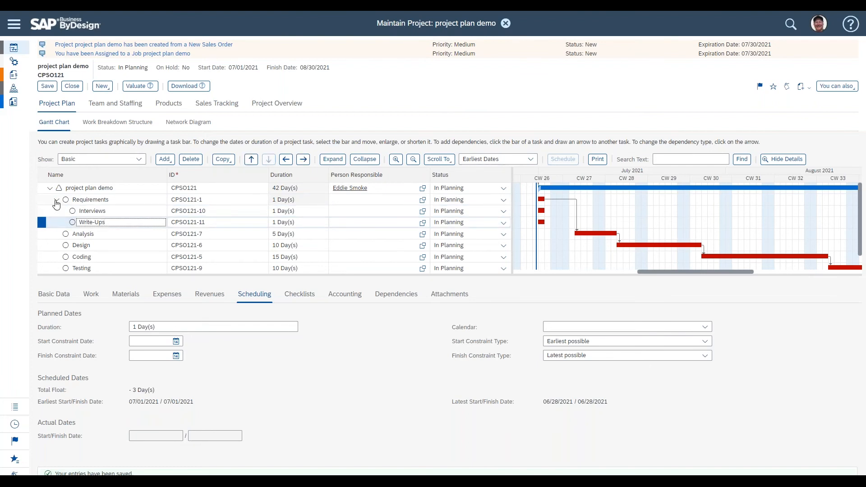
left_click(56, 201)
left_click(56, 201)
left_click(56, 201)
left_click(56, 201)
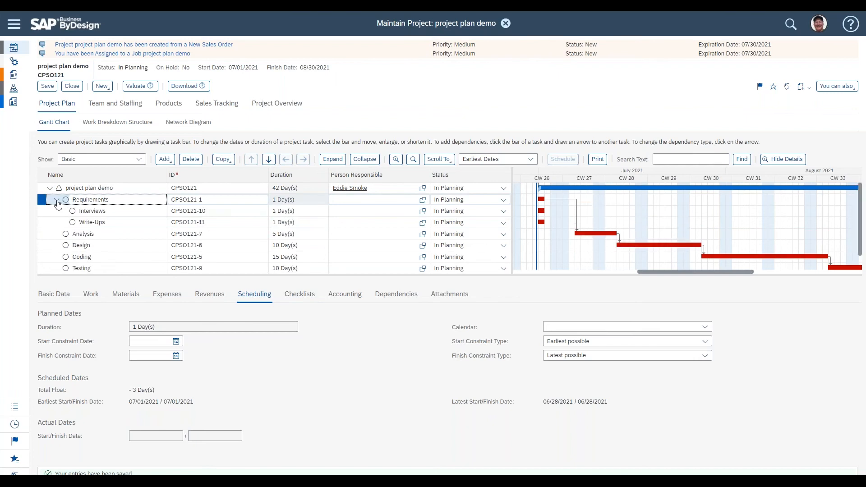
left_click(106, 212)
left_click(109, 222)
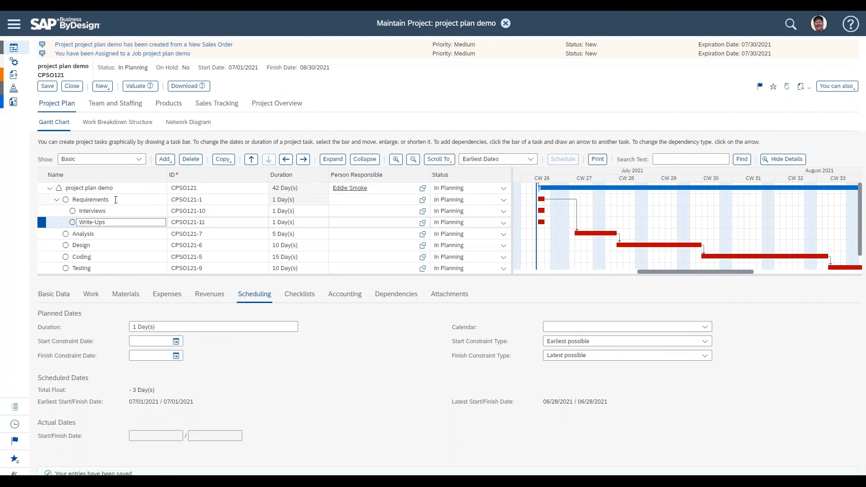
left_click(115, 200)
double_click(103, 201)
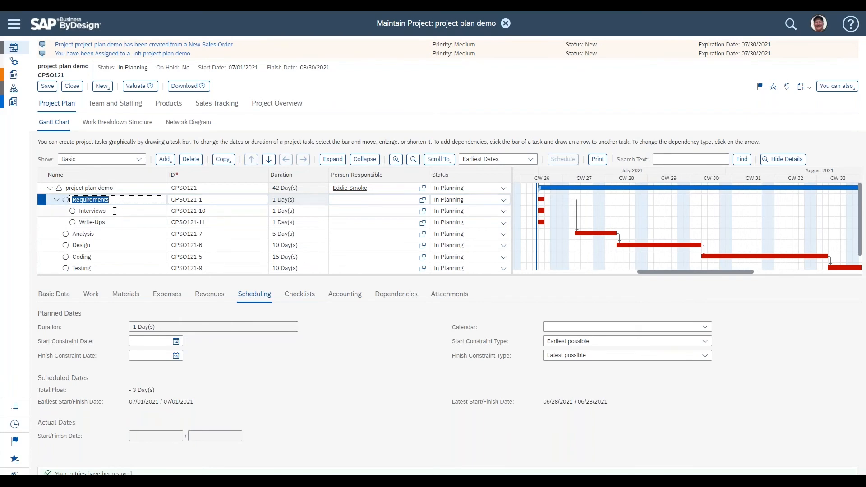
left_click(114, 211)
left_click(115, 222)
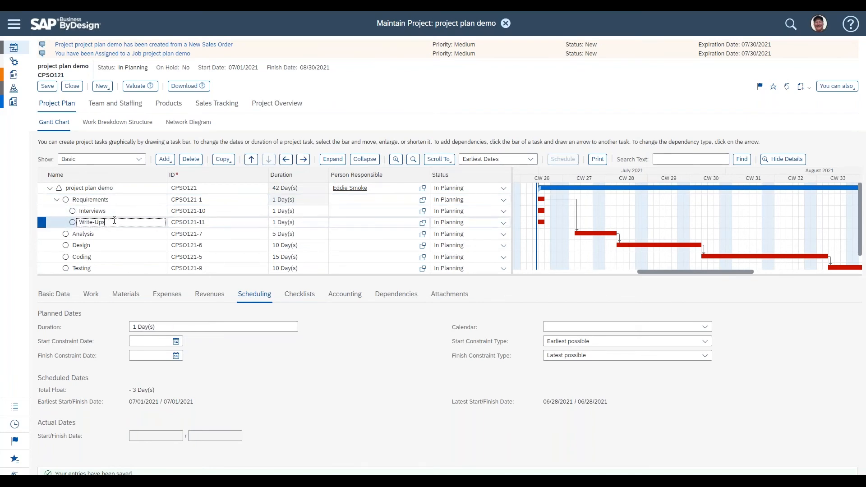
left_click(116, 200)
left_click_drag(111, 201, 67, 202)
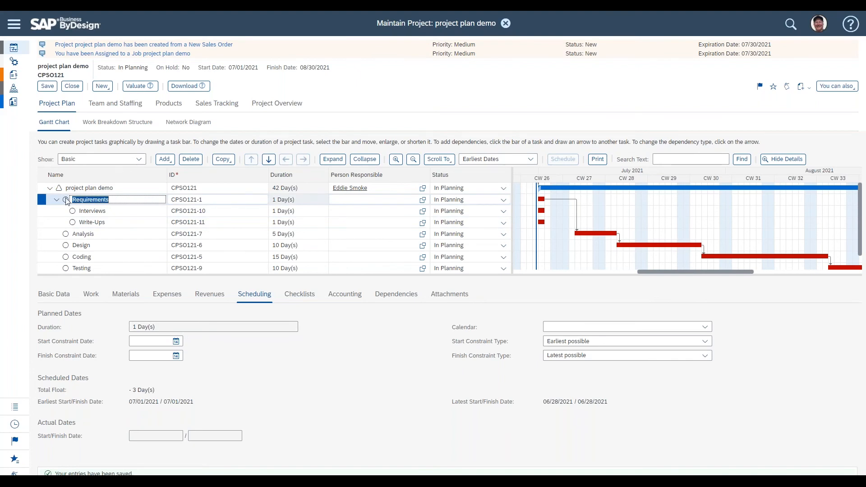
left_click(110, 210)
left_click(112, 222)
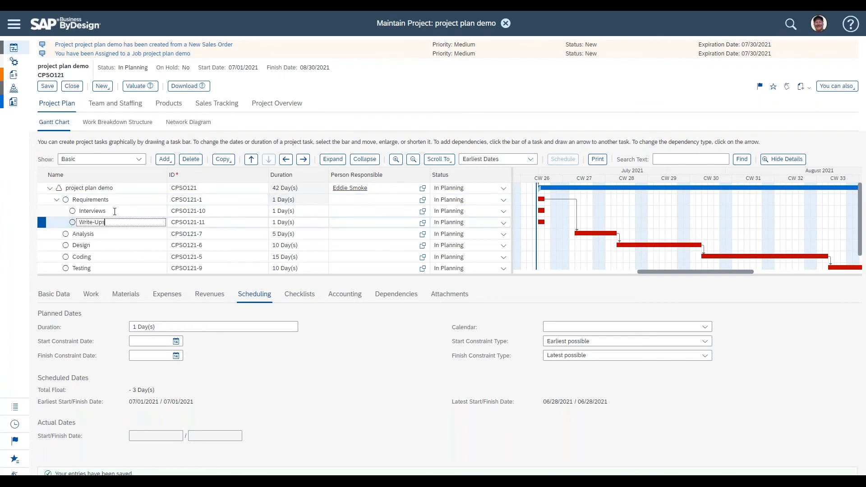
left_click(114, 198)
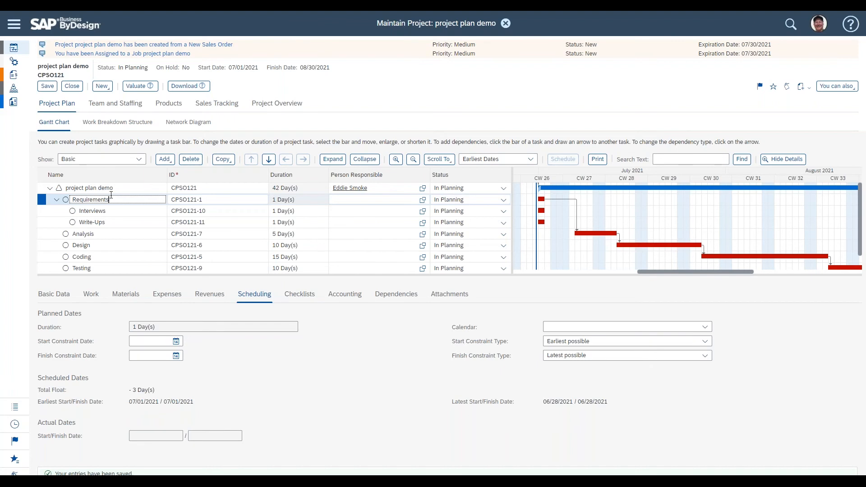
Step: For the Requirements summary task, set Time Recording to Not Allowed and clear Expense Report Allowed
left_click(64, 294)
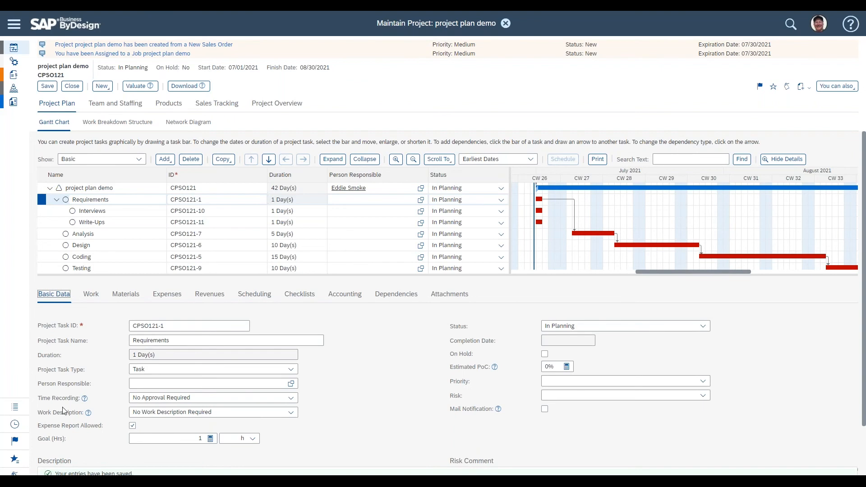
left_click(286, 402)
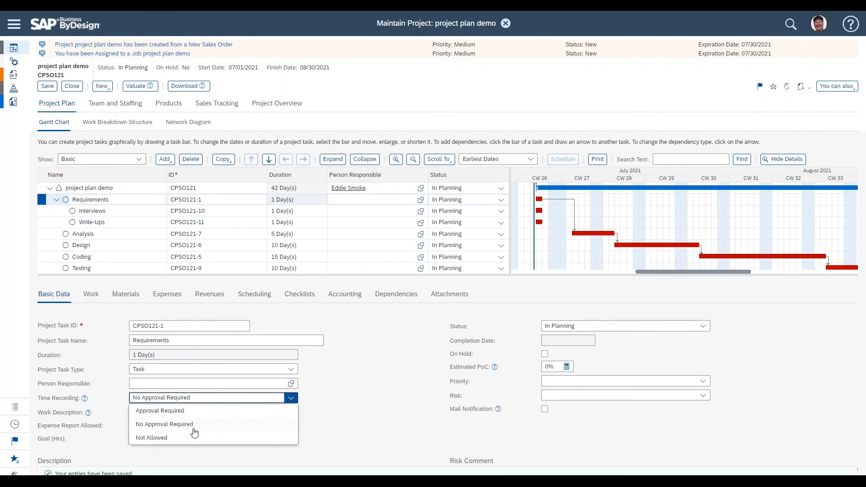
left_click(180, 440)
left_click(133, 426)
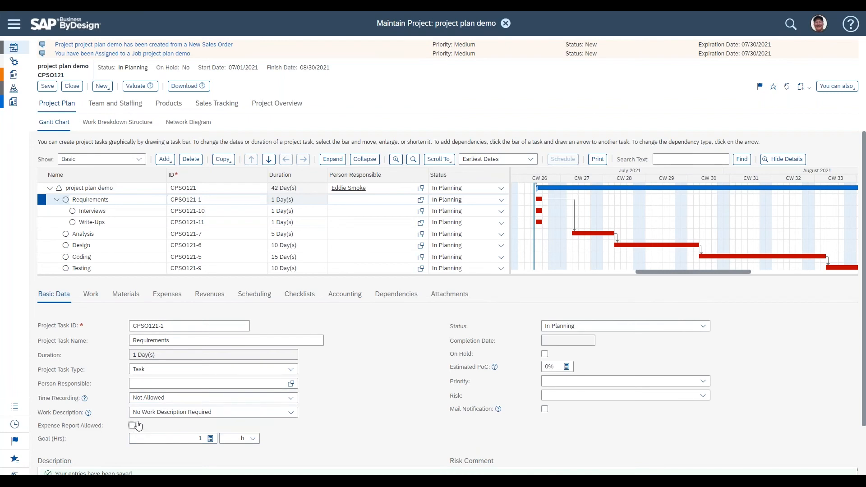
Step: Compare the basic data of the Interviews, Write-Ups and Requirements tasks
left_click(122, 211)
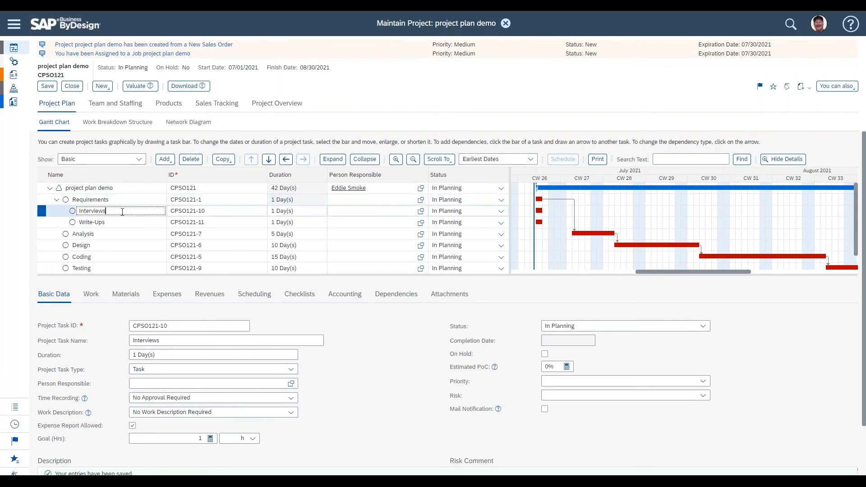
left_click(121, 221)
left_click(122, 210)
left_click(120, 222)
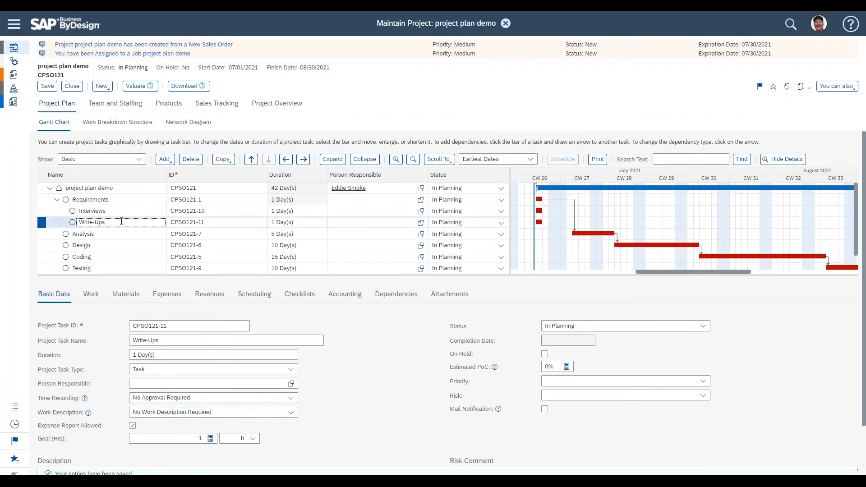
left_click(91, 200)
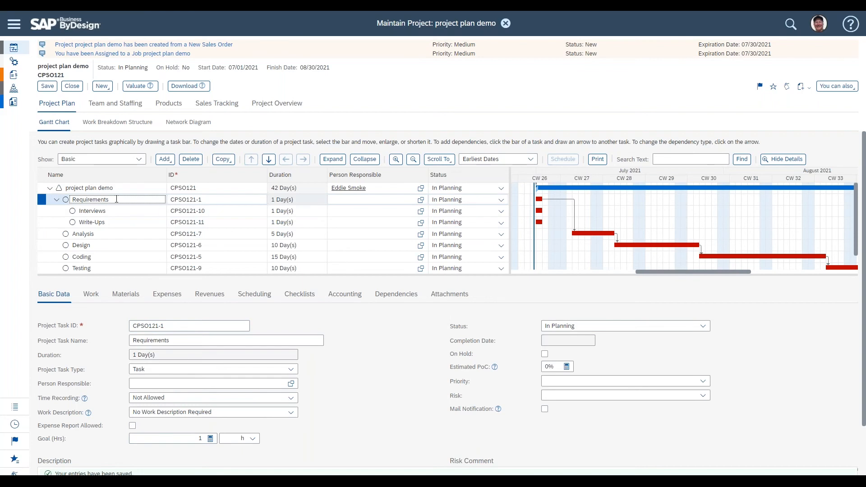
left_click_drag(117, 198, 73, 197)
left_click(115, 210)
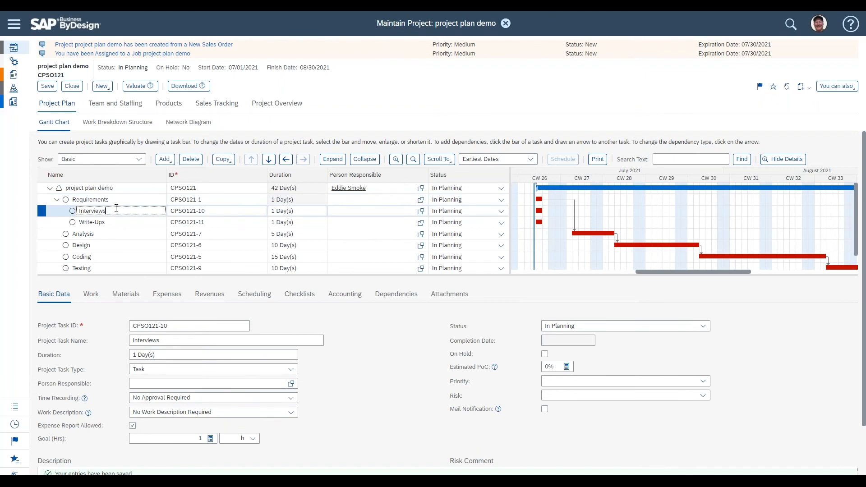
Step: Set the Interviews duration to 2 days and the Write-Ups duration to 3 days
left_click_drag(300, 199, 275, 200)
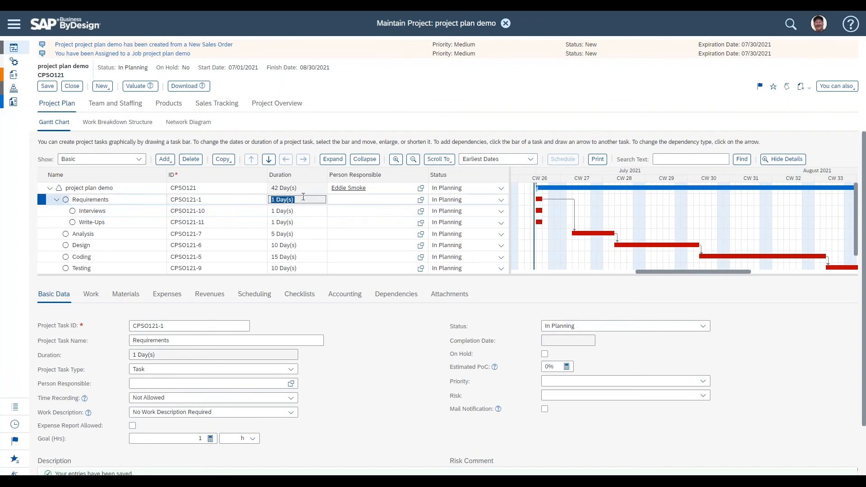
left_click(301, 211)
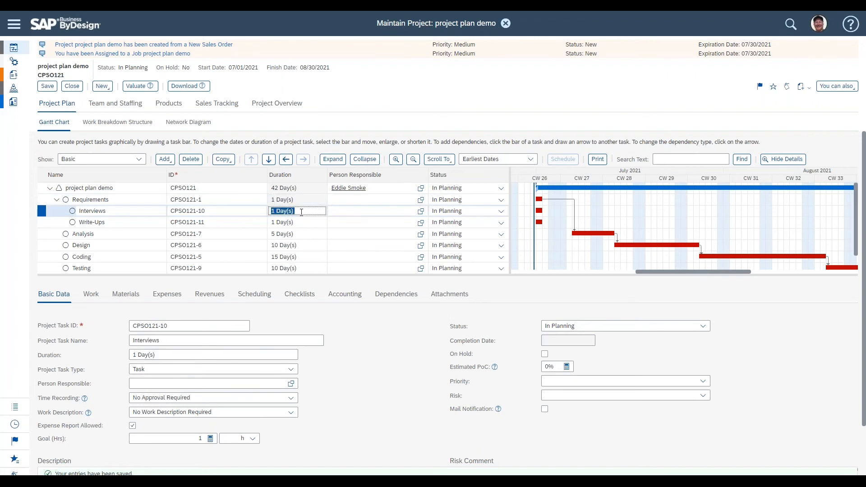
type("2")
key("Return")
left_click(303, 222)
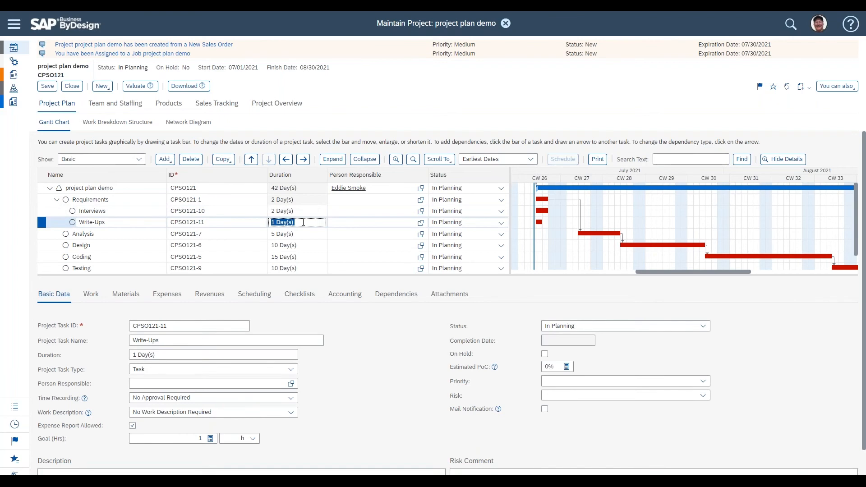
type("3")
key("Return")
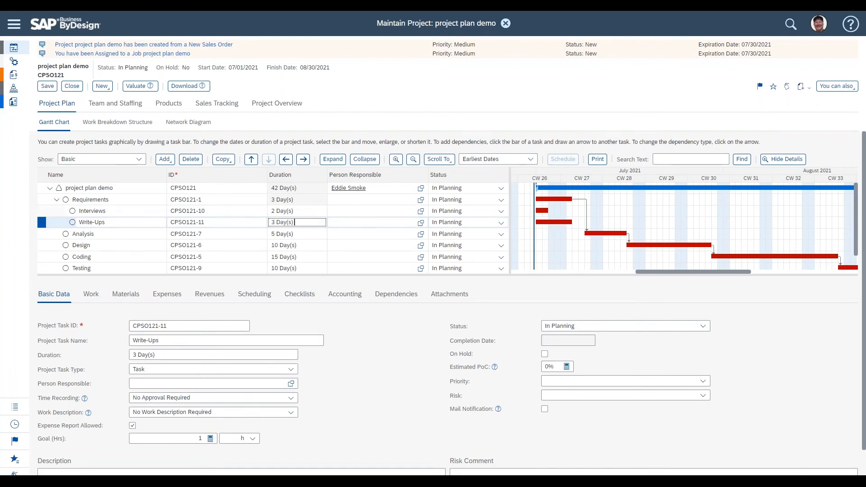
Step: Save the project
key("Up")
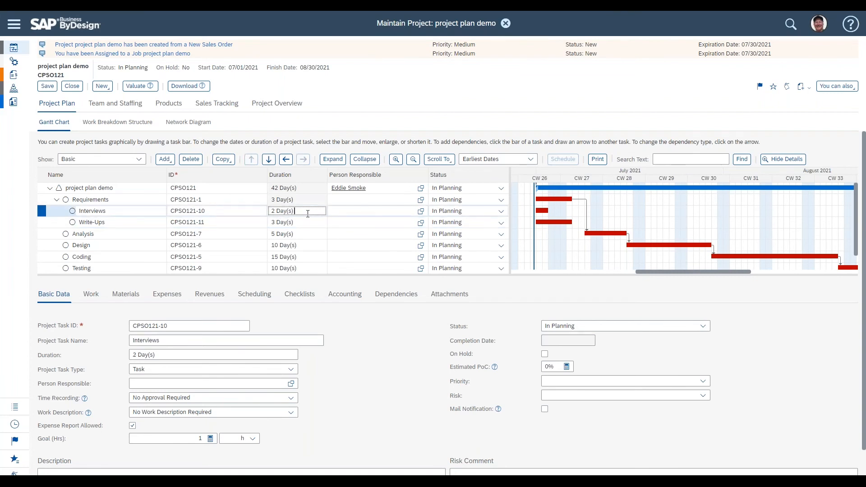
left_click(308, 224)
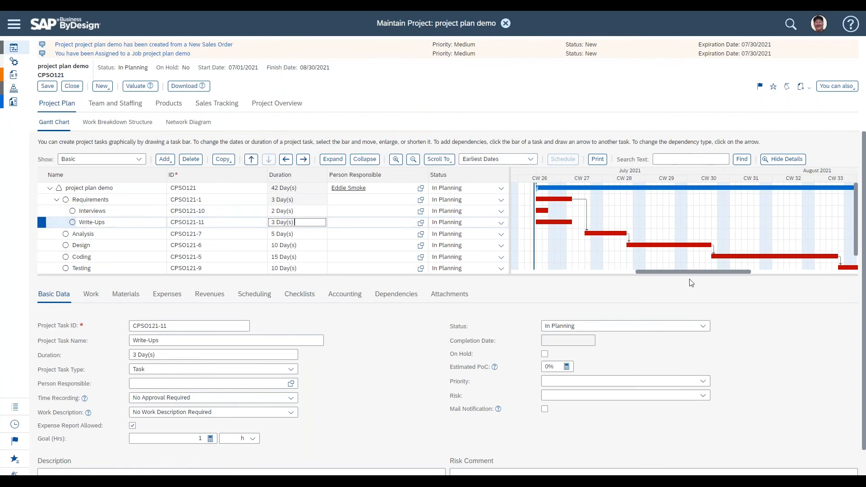
left_click(297, 200)
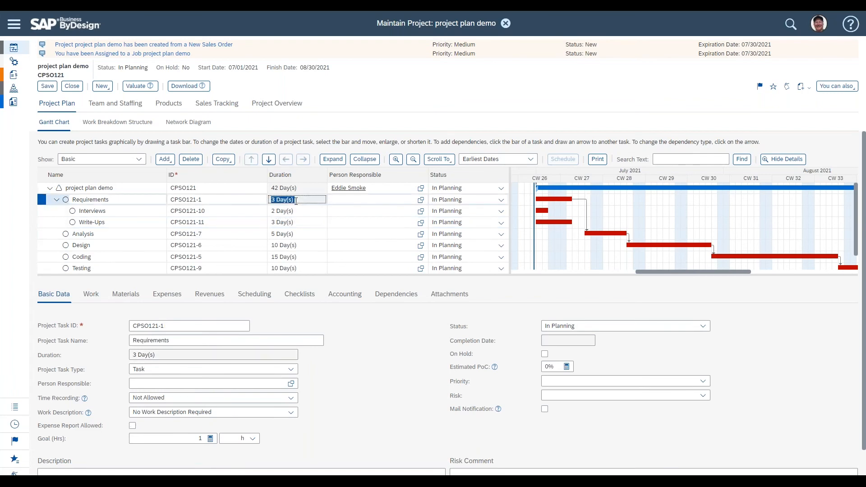
left_click_drag(699, 271, 684, 272)
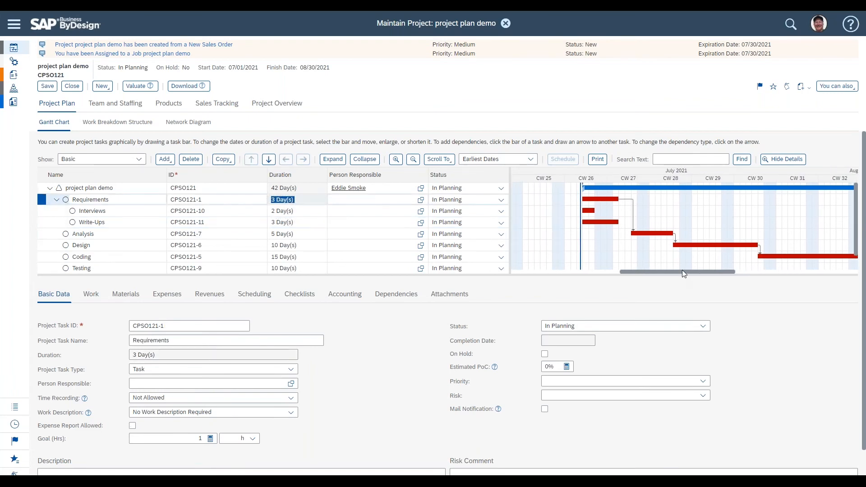
left_click(47, 86)
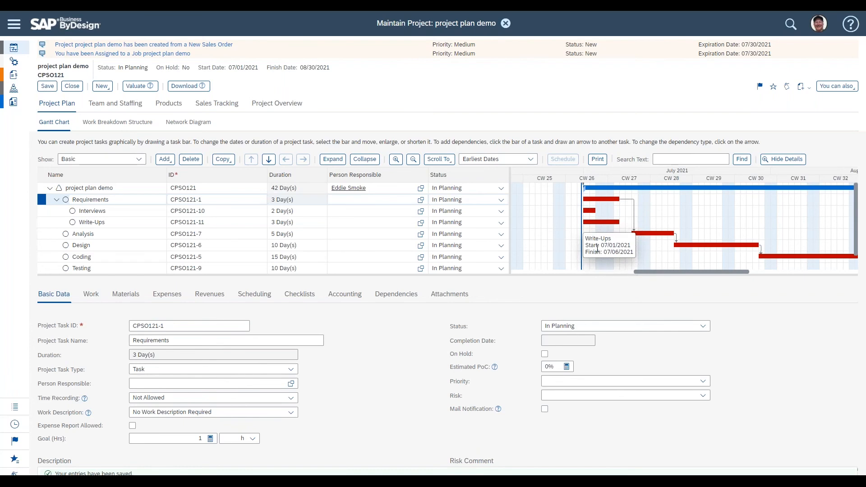
Step: Inspect the Requirements subtasks' durations and bars in the Gantt chart
left_click(127, 211)
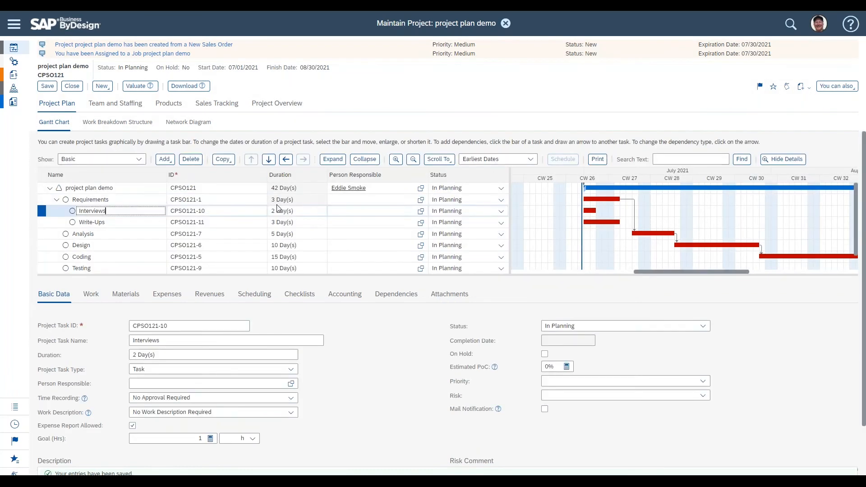
left_click_drag(300, 200, 270, 200)
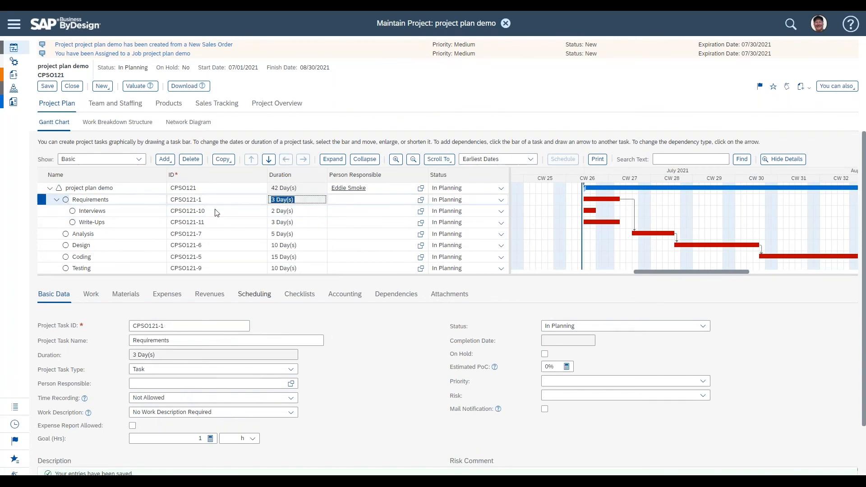
left_click(587, 211)
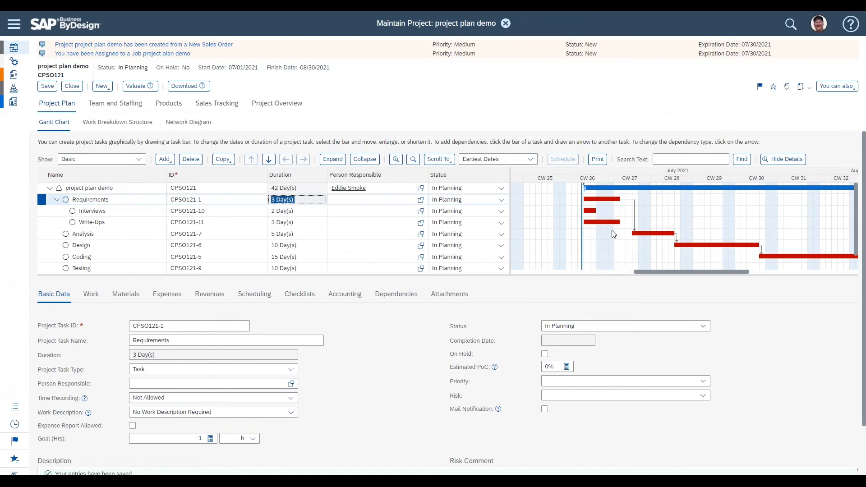
left_click(311, 203)
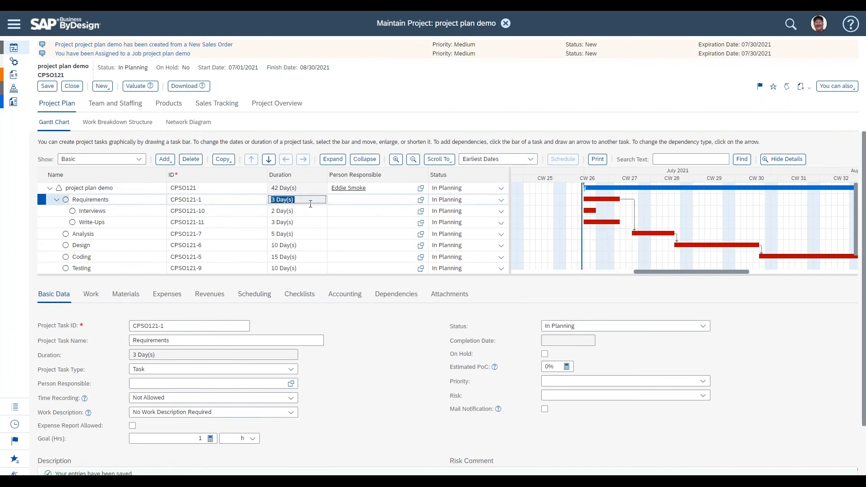
left_click(128, 212)
left_click(126, 222)
left_click(127, 211)
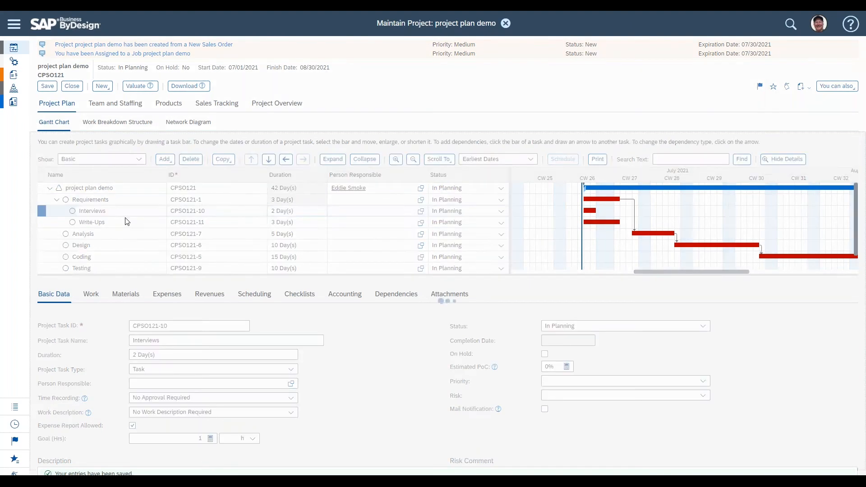
left_click(127, 223)
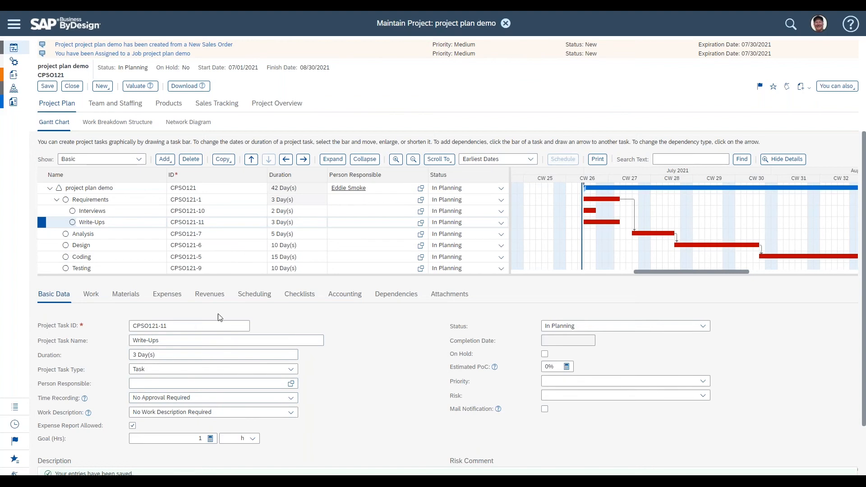
Step: Review the scheduling and dependency details of the Write-Ups and Requirements tasks
left_click(256, 295)
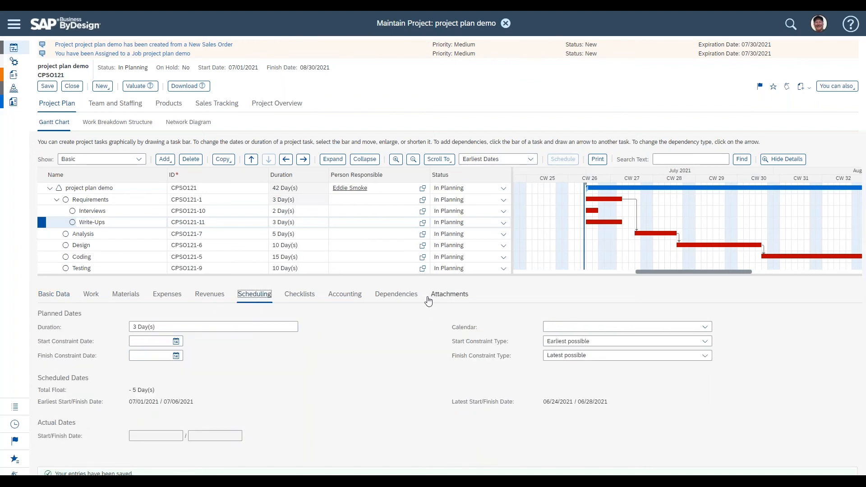
left_click(398, 296)
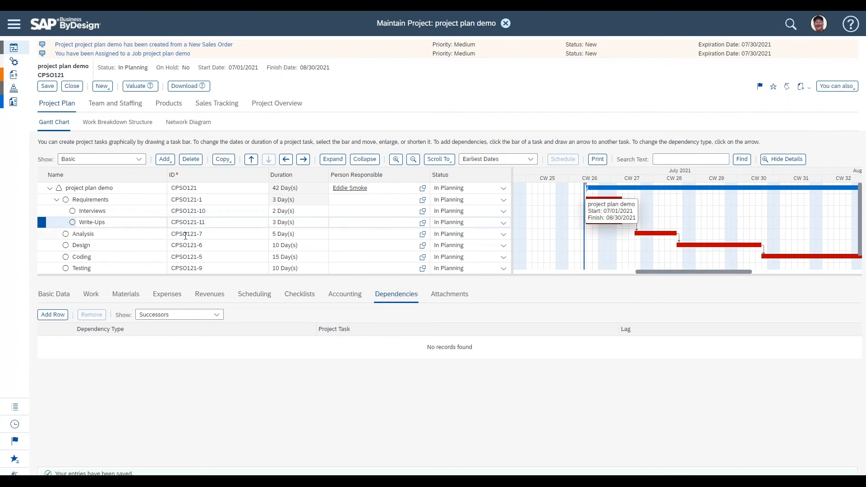
left_click(125, 200)
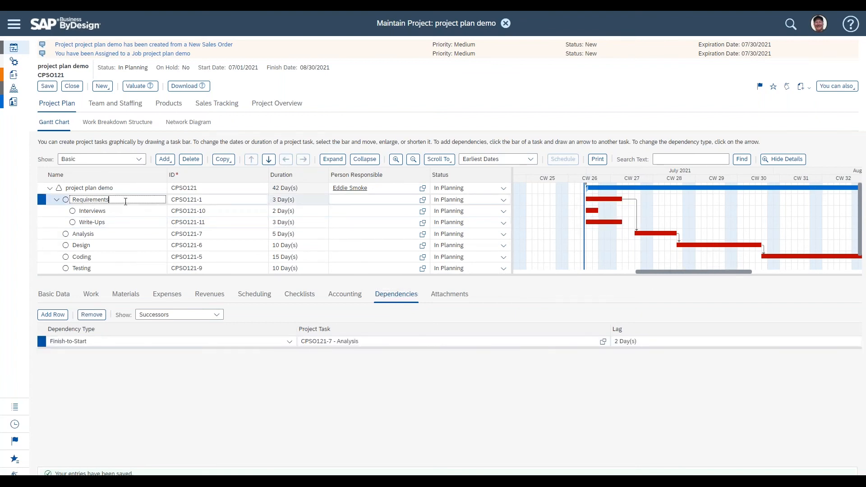
left_click(91, 296)
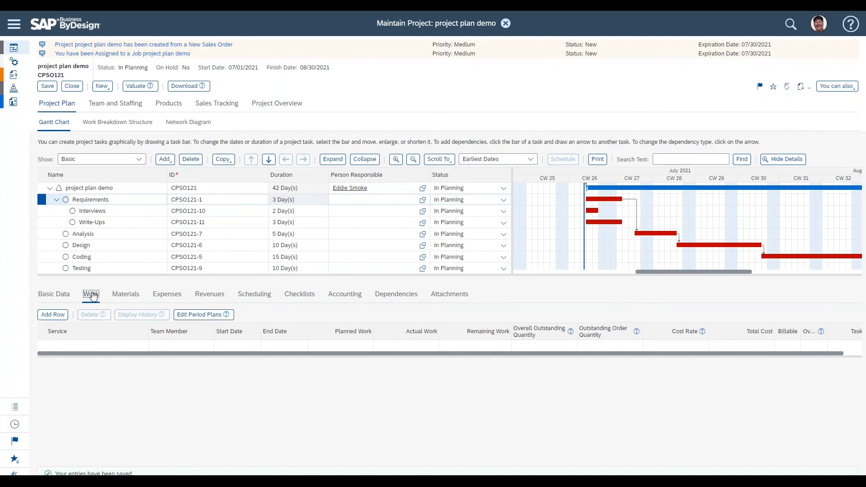
Step: Add a work row to the Interviews task with service 300002 - Engineer and 12 hours of planned work
left_click(117, 210)
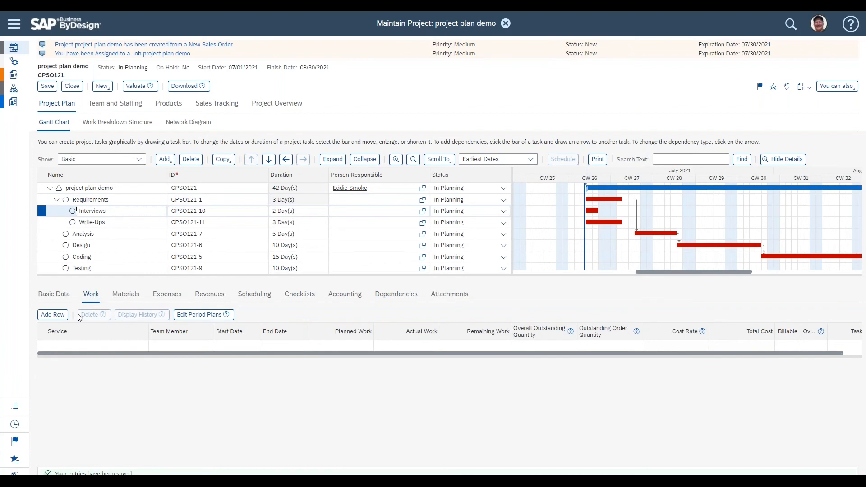
left_click(53, 315)
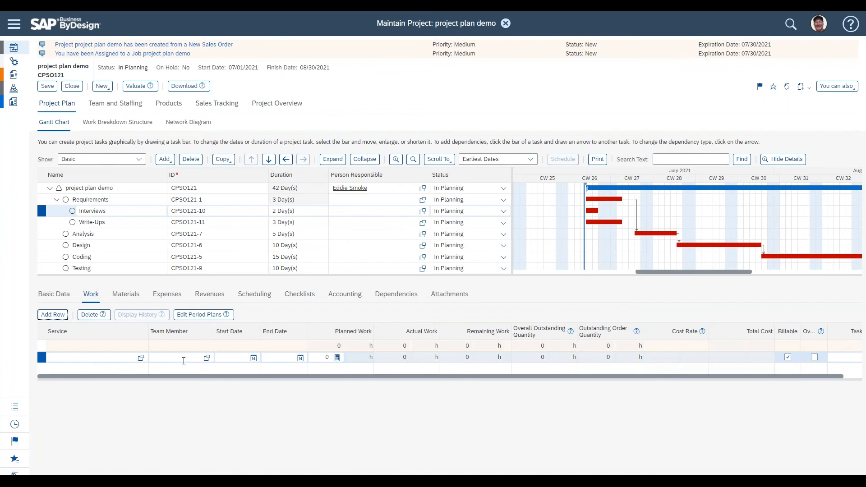
left_click(319, 357)
left_click(141, 358)
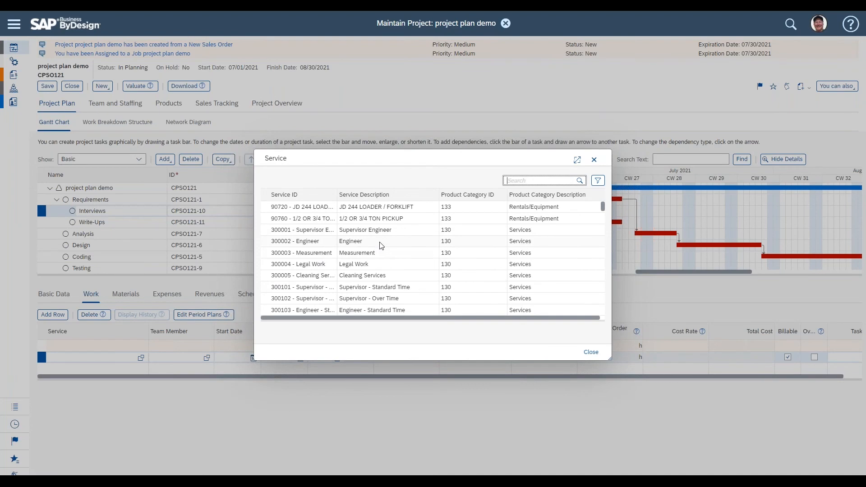
scroll(381, 246, "down", 4)
scroll(433, 258, "down", 2)
scroll(373, 246, "up", 6)
left_click(374, 246)
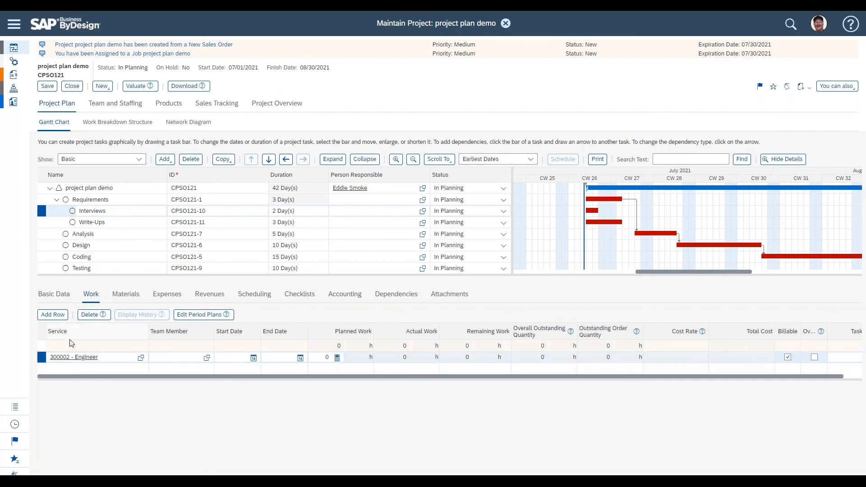
left_click(175, 357)
left_click(315, 358)
type("12")
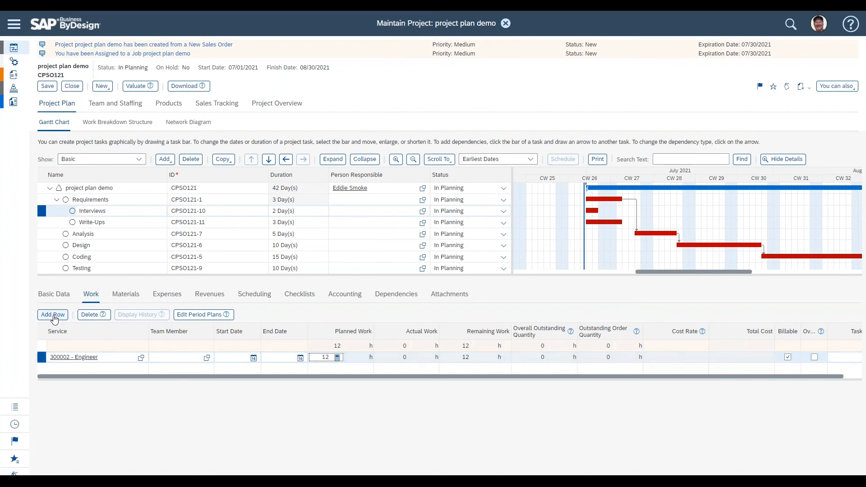
Step: Add a second work row with service 300001 - Supervisor Engineer and set both rows' planned work to 6 hours
left_click(43, 319)
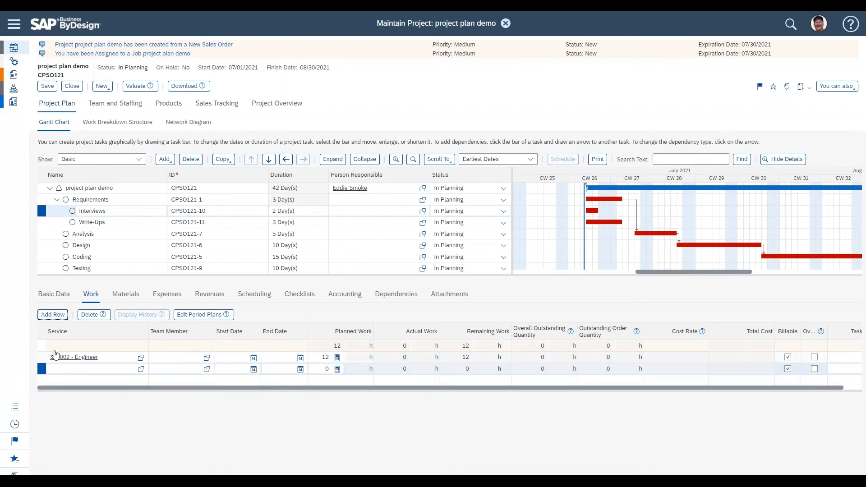
left_click(141, 369)
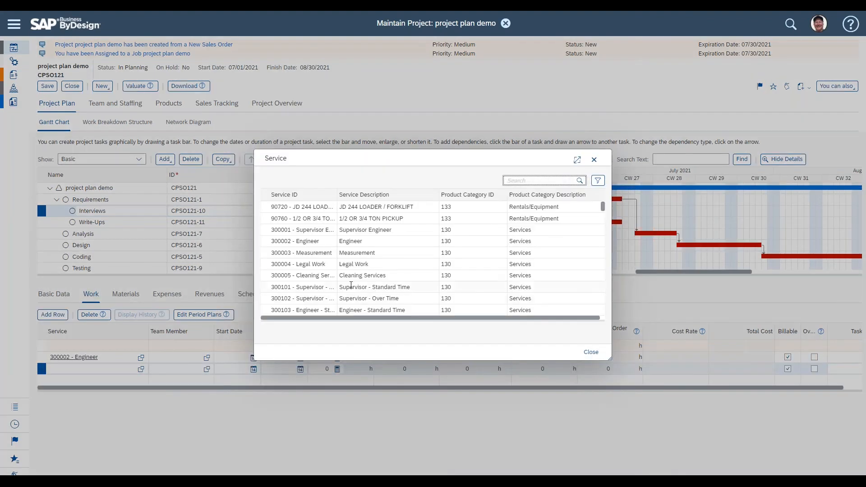
left_click(386, 230)
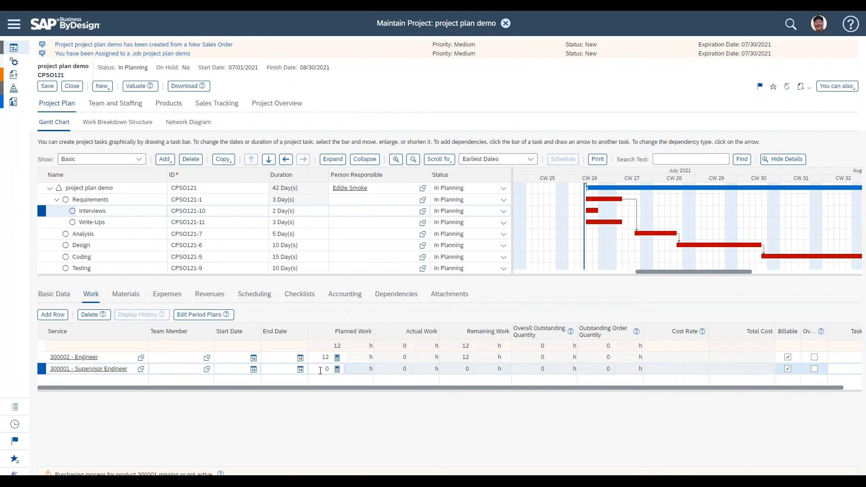
double_click(323, 358)
type("6")
double_click(325, 368)
type("6")
left_click(321, 413)
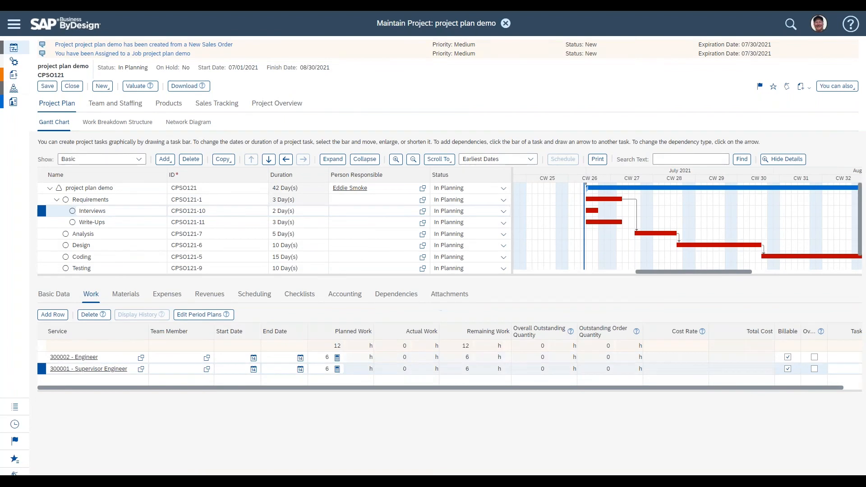
Step: Save the project
left_click(48, 87)
left_click(337, 346)
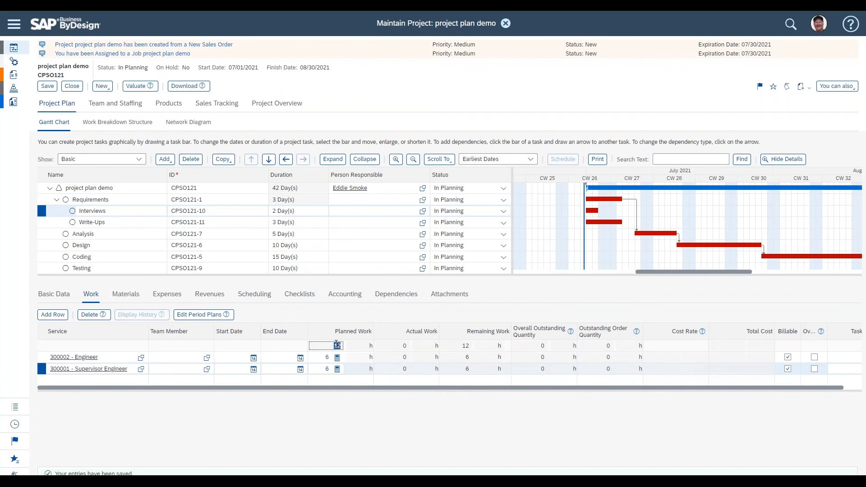
left_click(150, 412)
left_click(43, 359)
left_click(43, 369)
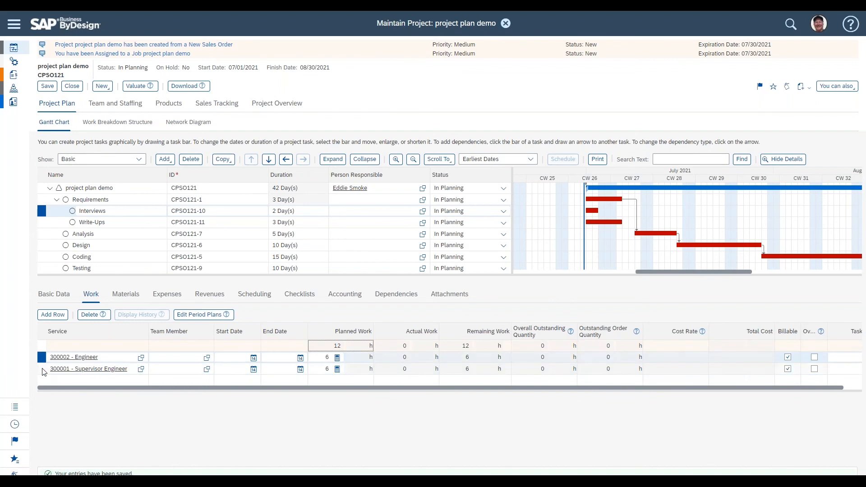
left_click(41, 359)
Step: Assign a team member to each work row: the accountant to Engineer and the HR administrator to Supervisor Engineer
left_click(175, 358)
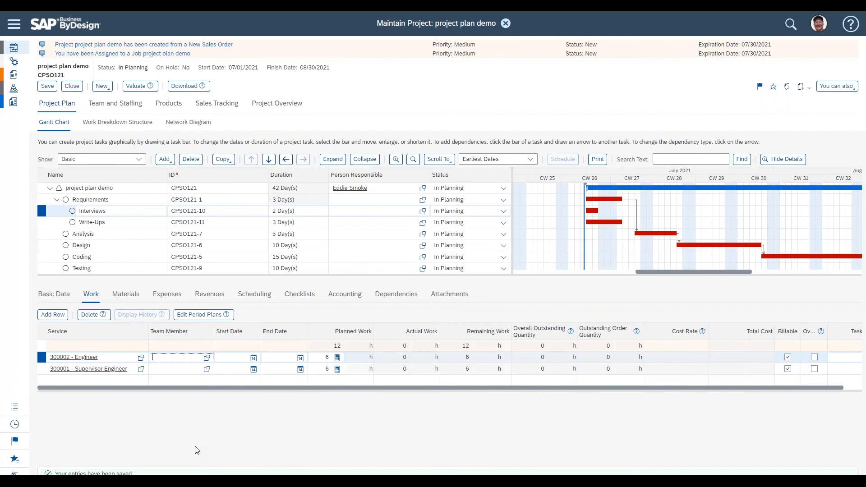
left_click(207, 359)
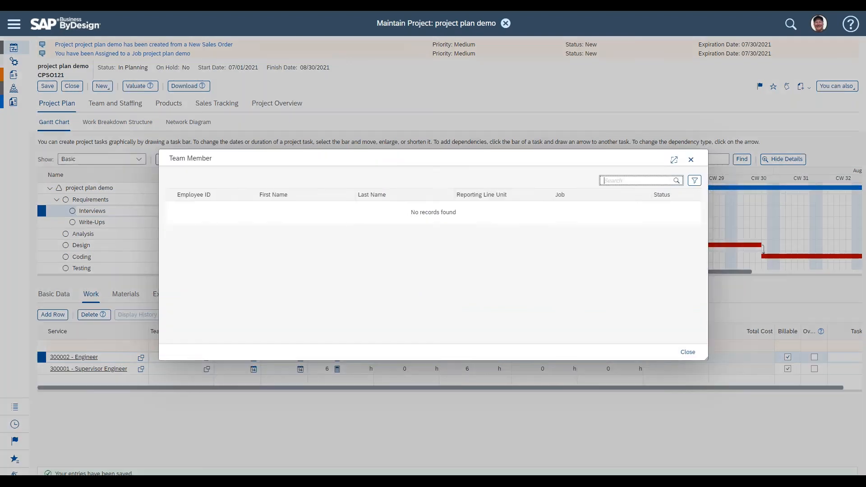
left_click(280, 253)
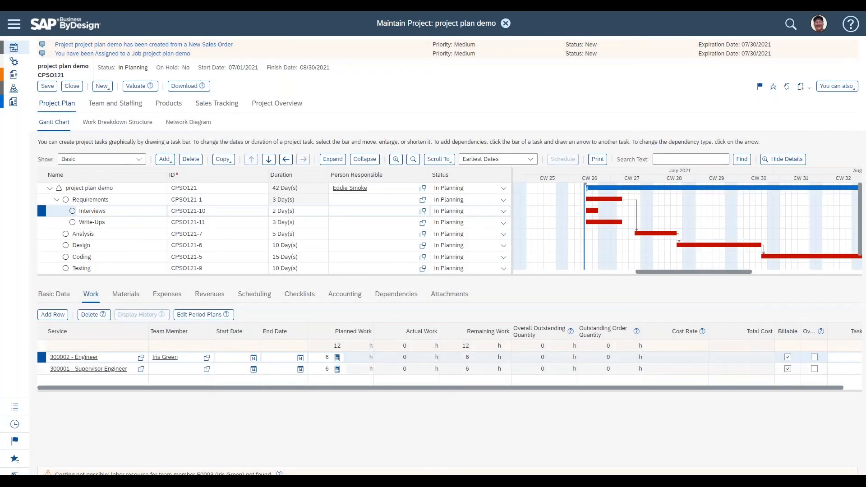
left_click(207, 369)
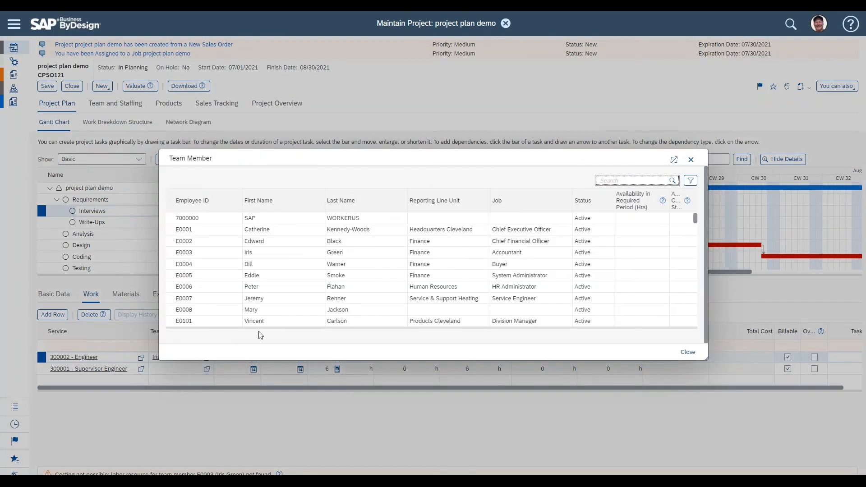
left_click(277, 290)
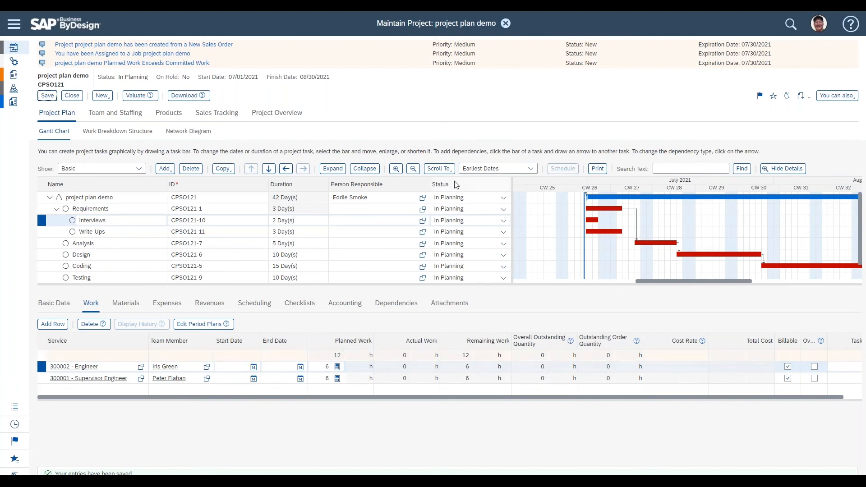
Step: Add a checklist named "checklist 1" to the Interviews task
scroll(501, 246, "down", 1)
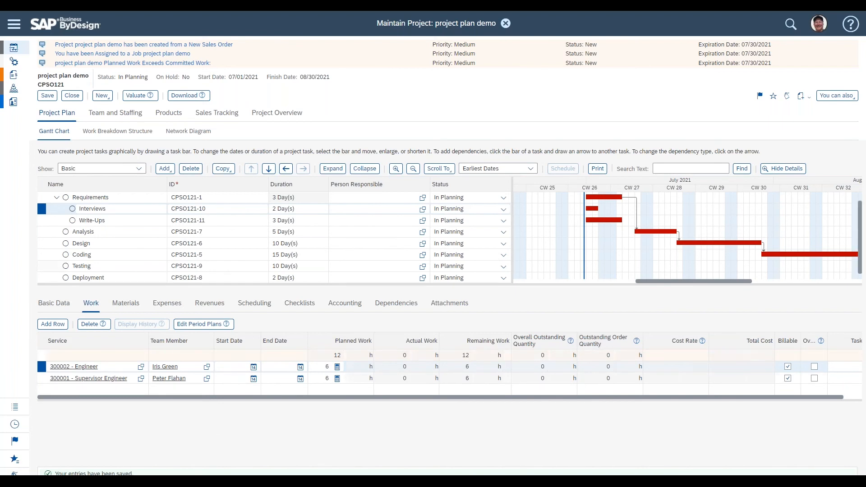
left_click_drag(134, 284, 134, 295)
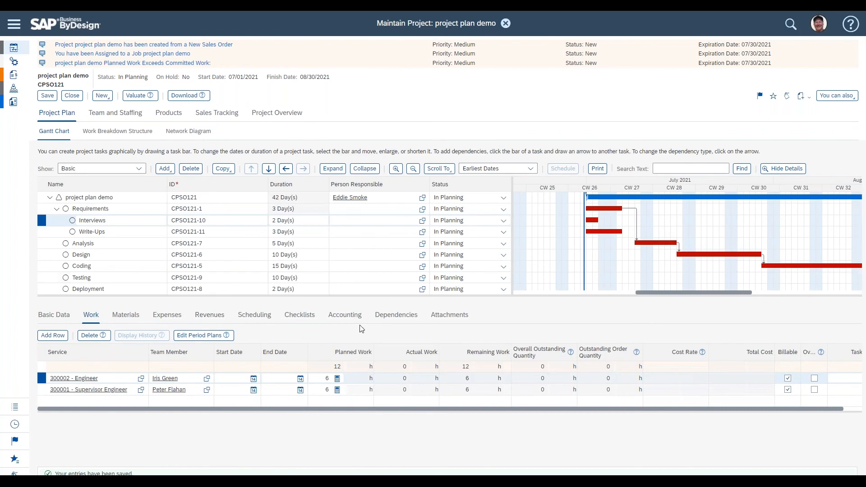
left_click(301, 318)
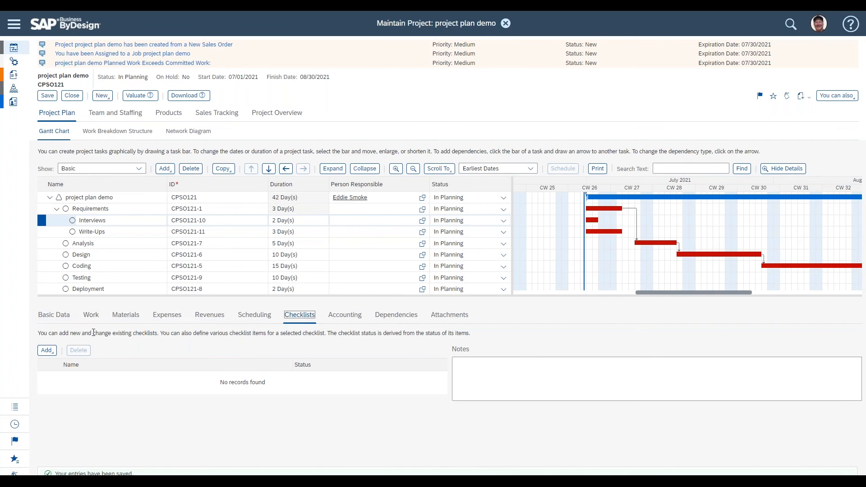
left_click(47, 350)
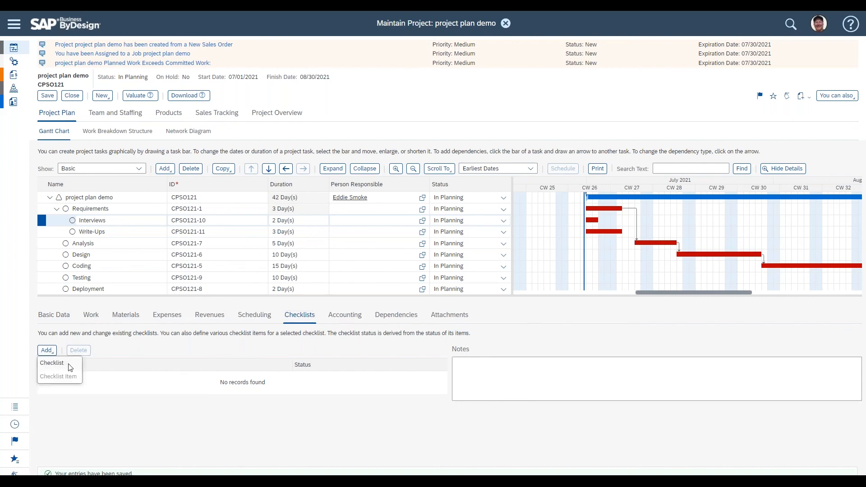
left_click(70, 367)
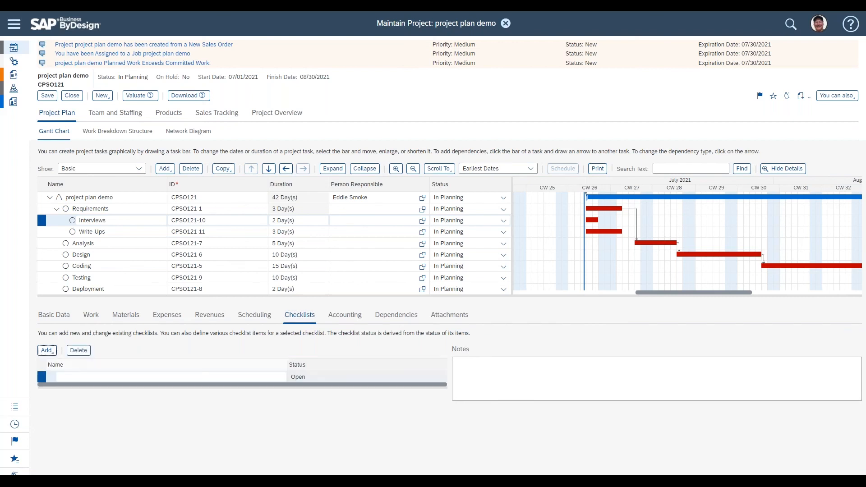
type("che")
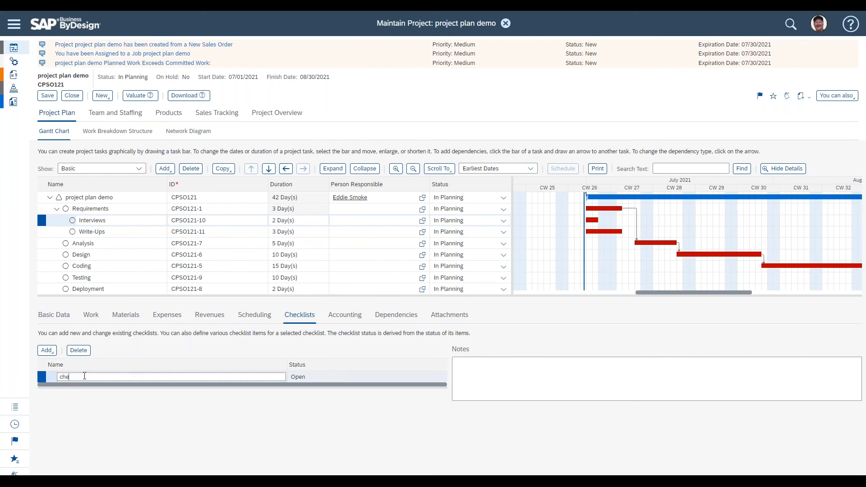
type("cklist 1")
Step: Add two checklist items under checklist 1
left_click(46, 350)
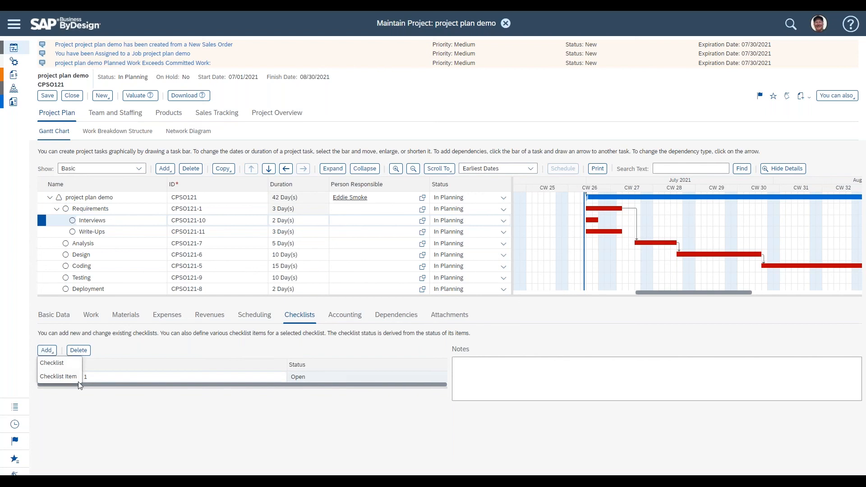
left_click(49, 376)
left_click(46, 350)
left_click(64, 375)
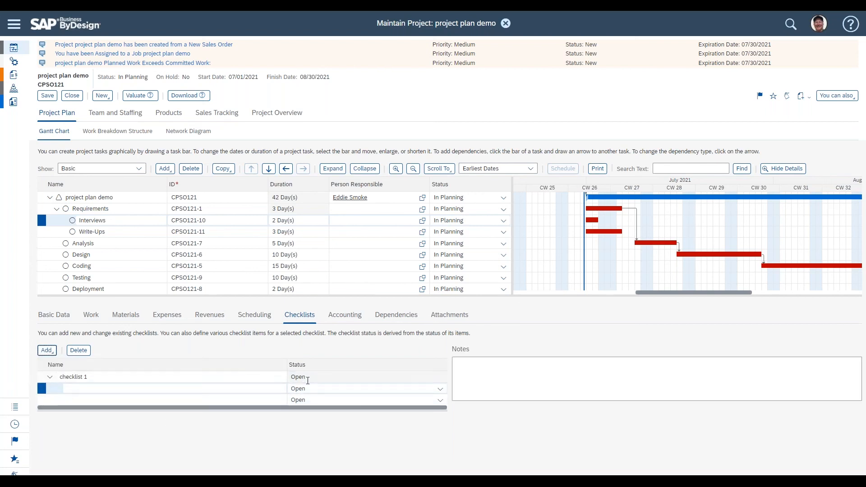
left_click(307, 379)
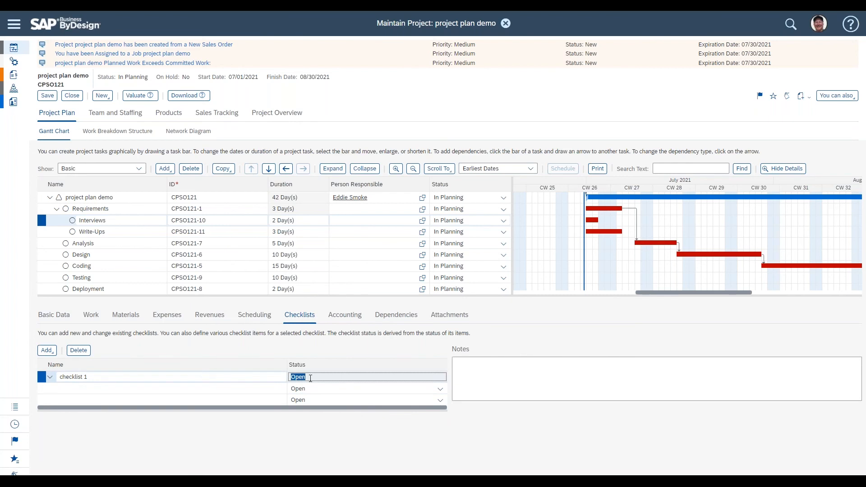
left_click(275, 388)
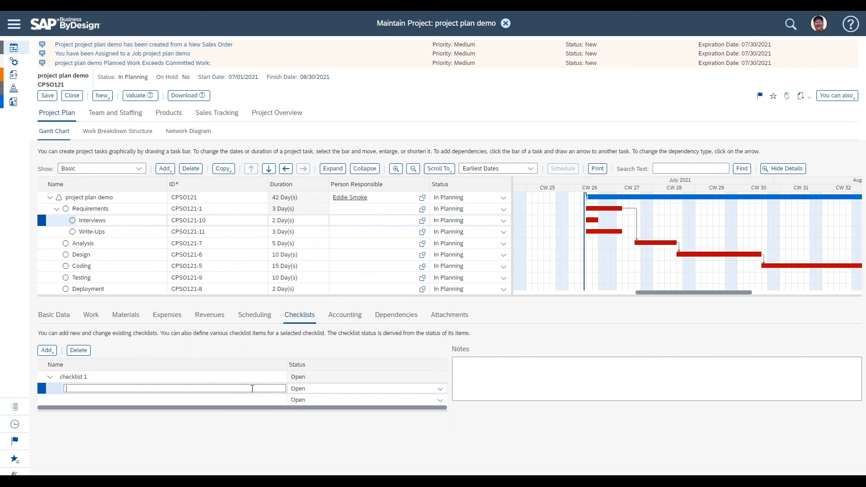
Step: Set the first checklist item's status to OK and the second item's status to Not Relevant
left_click(440, 390)
left_click(371, 426)
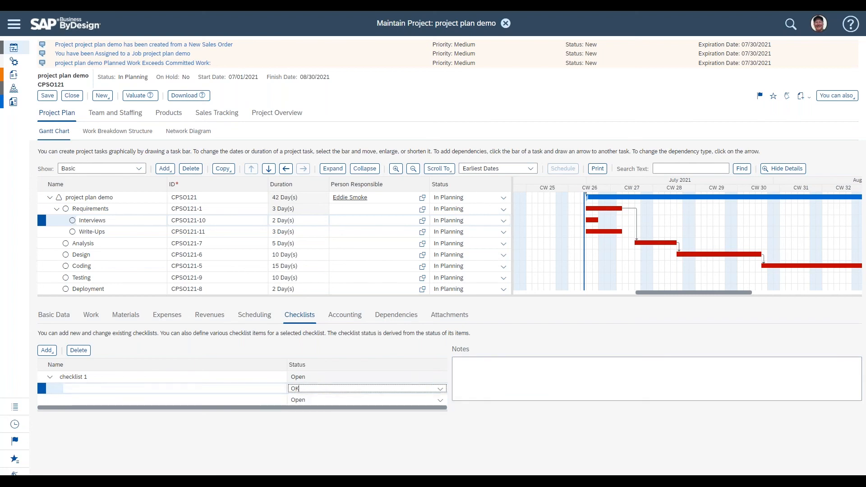
left_click(442, 403)
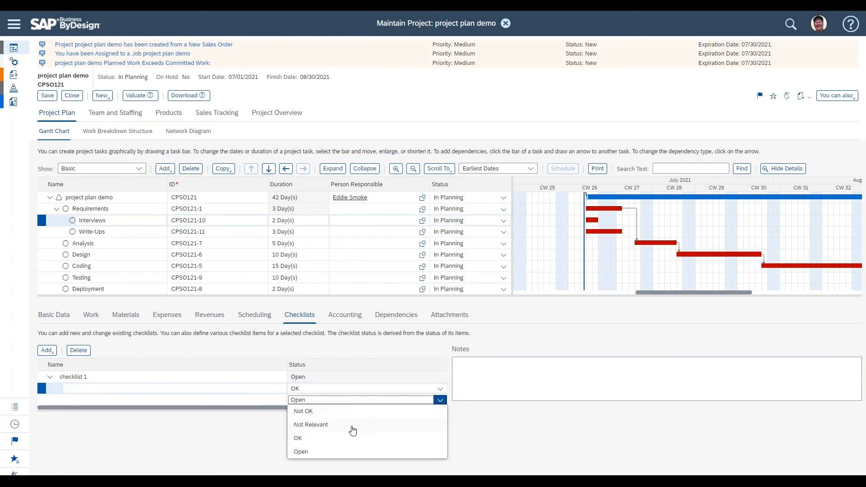
left_click(359, 425)
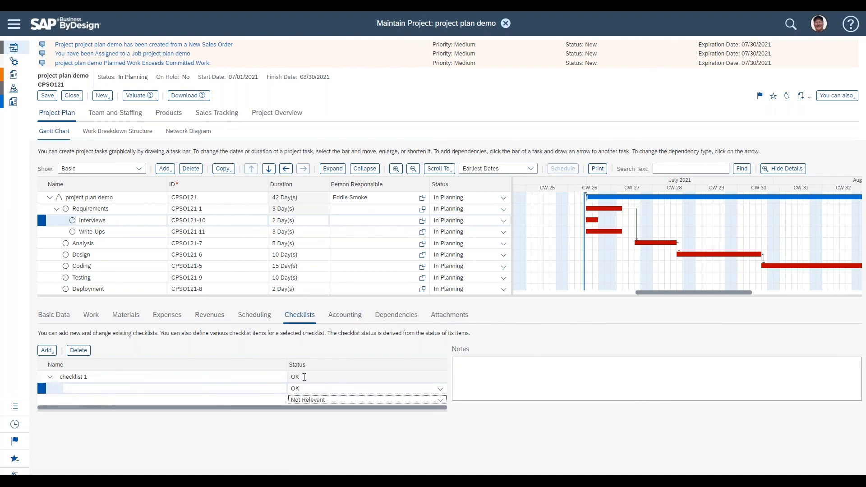
left_click(303, 377)
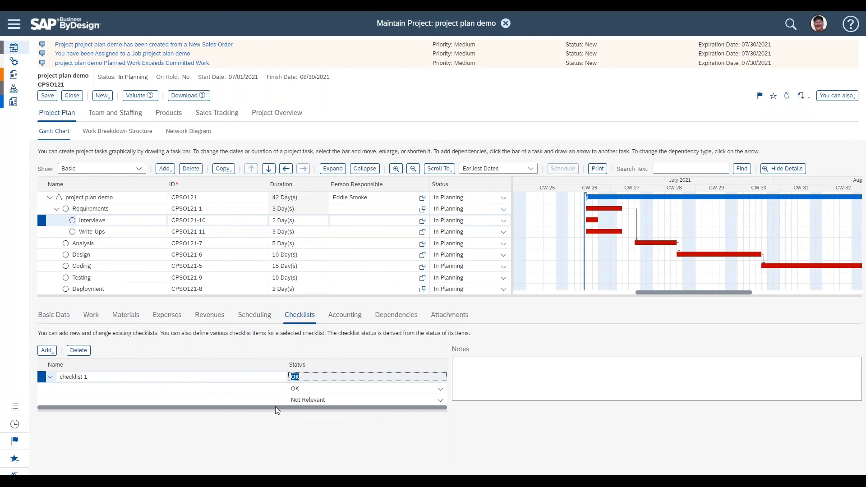
Step: Attach the file Doc 1.docx to the Interviews task as a standard attachment
left_click(449, 316)
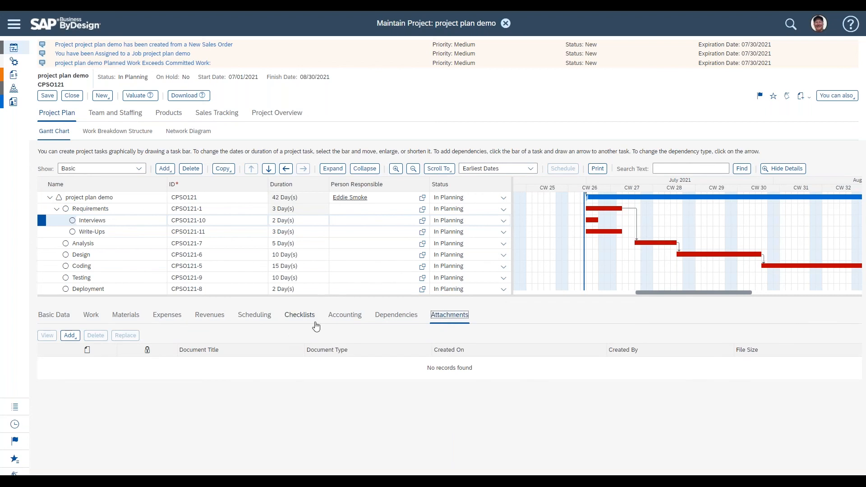
left_click(300, 316)
left_click(446, 315)
left_click(75, 341)
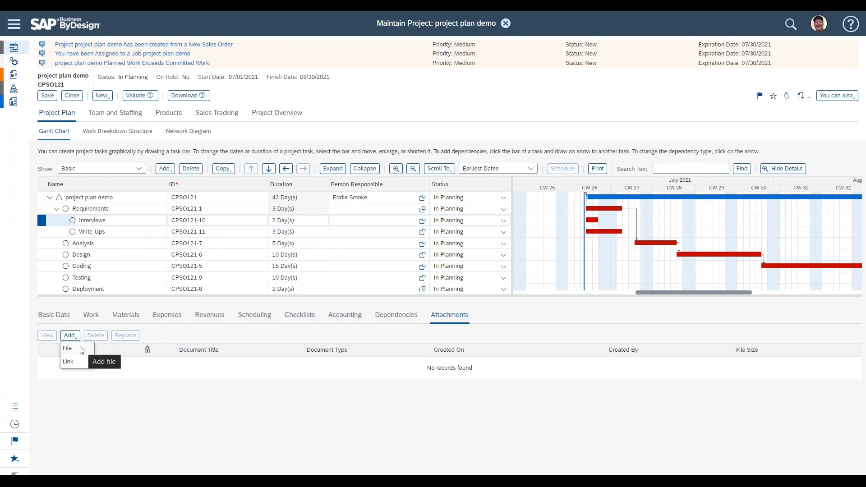
left_click(82, 350)
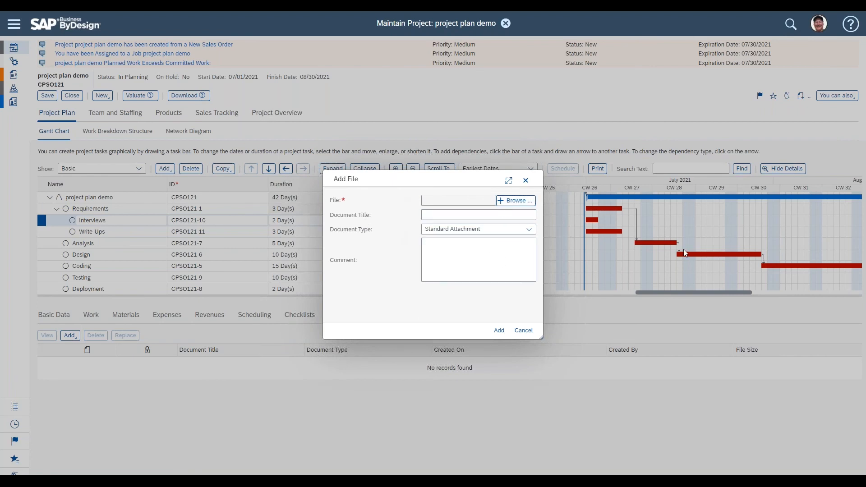
left_click_drag(736, 253, 516, 202)
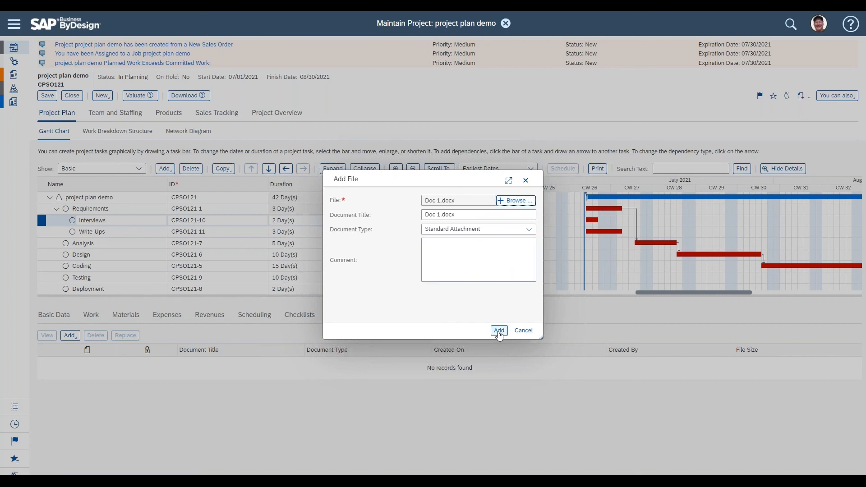
left_click(499, 331)
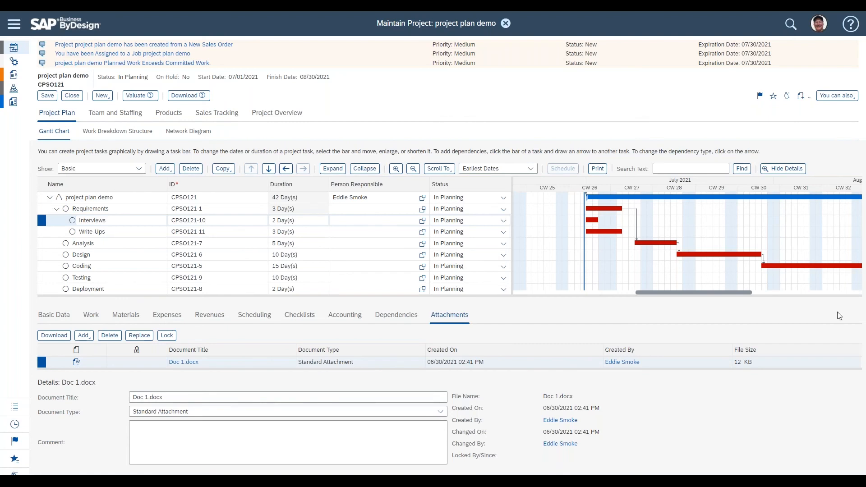
Step: Attach the file Doc 2.docx to the Interviews task as a standard attachment and save the project
left_click(84, 336)
left_click(92, 347)
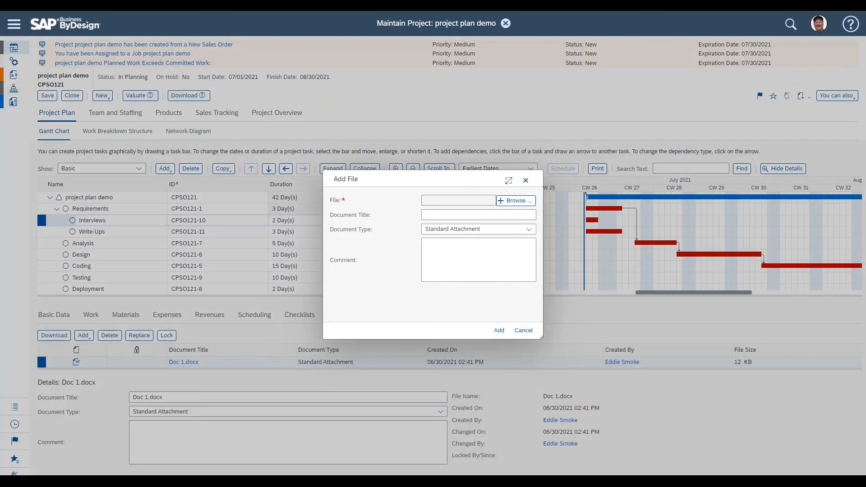
left_click_drag(682, 300, 514, 200)
left_click(499, 330)
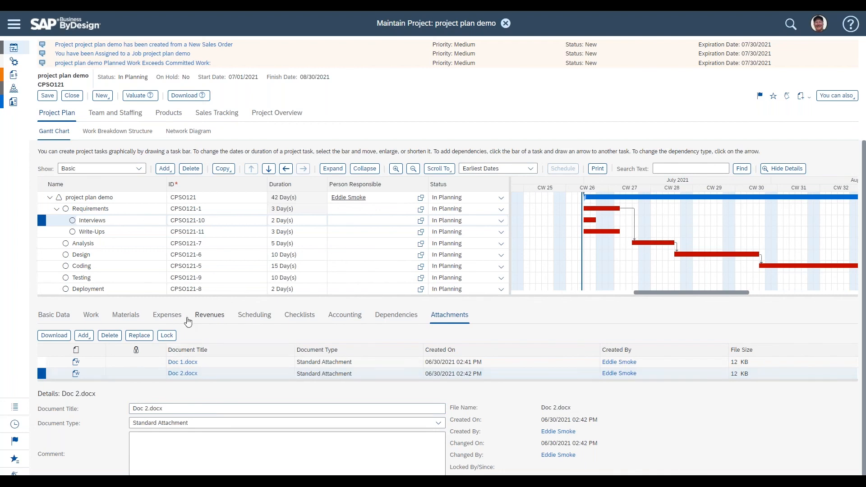
left_click(48, 95)
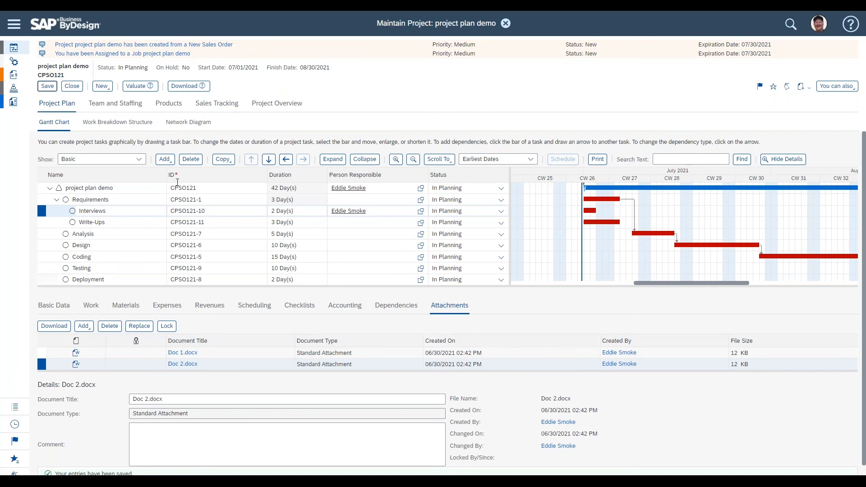
Step: Review all project attachments grouped by task in the project overview, then return to the project plan
left_click(288, 105)
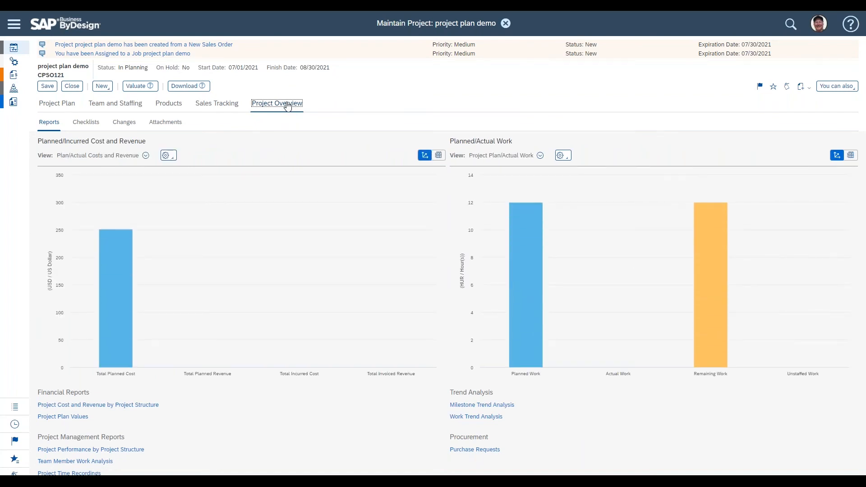
left_click(164, 123)
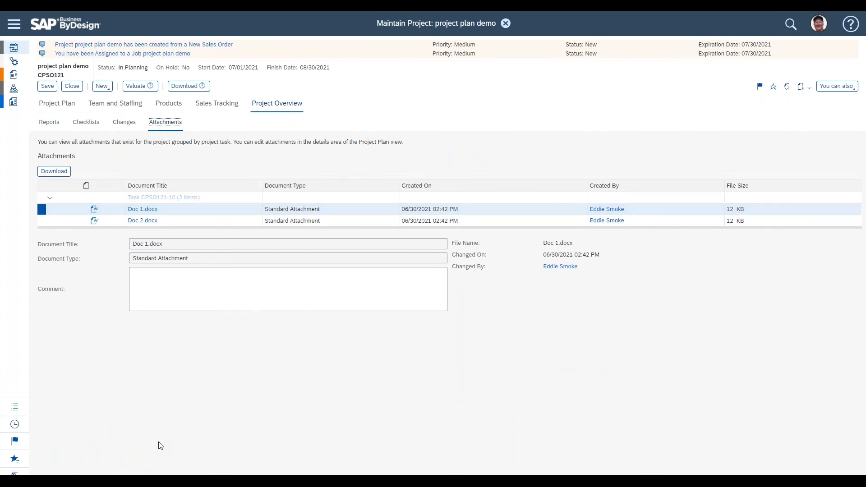
left_click_drag(215, 199, 125, 199)
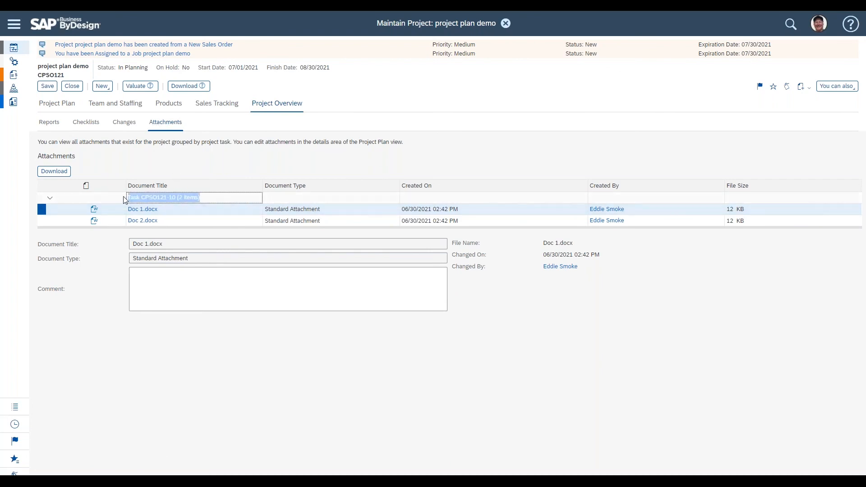
left_click(170, 209)
left_click(171, 223)
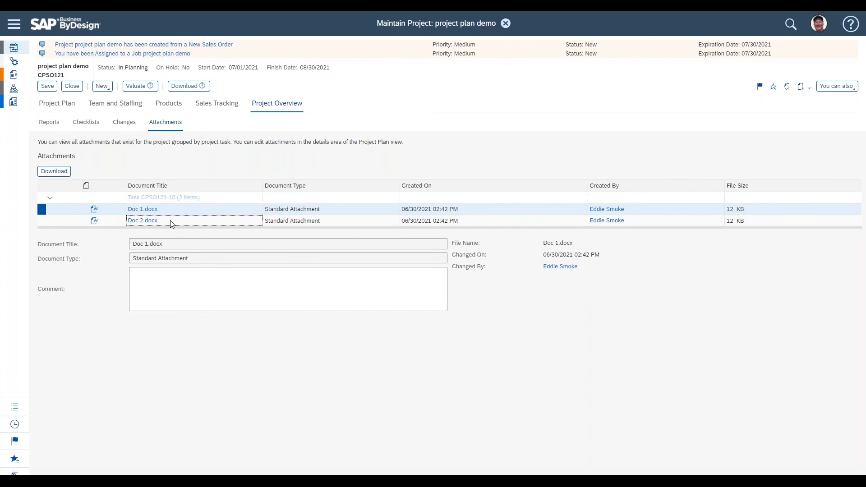
left_click(170, 208)
left_click(169, 218)
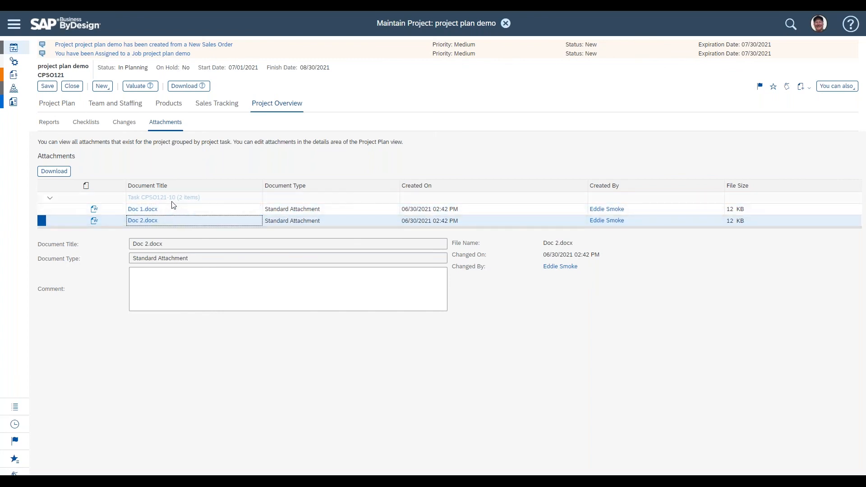
left_click(173, 202)
left_click(173, 210)
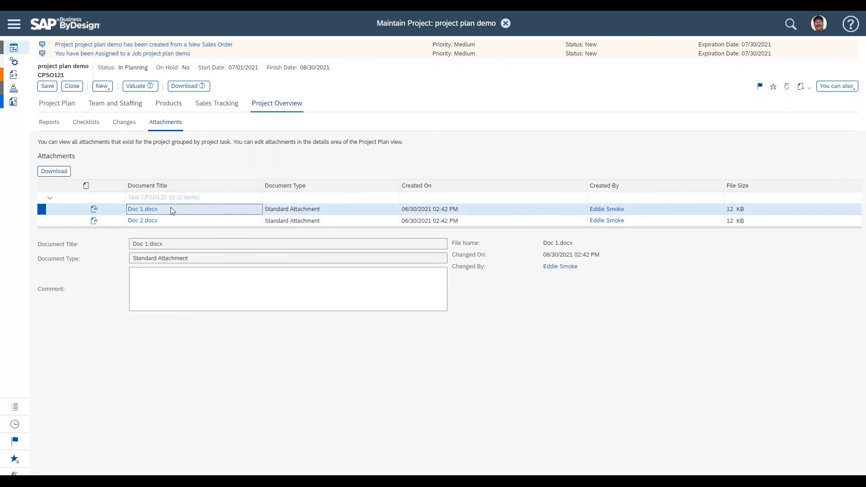
left_click(187, 199)
left_click(67, 106)
left_click(282, 105)
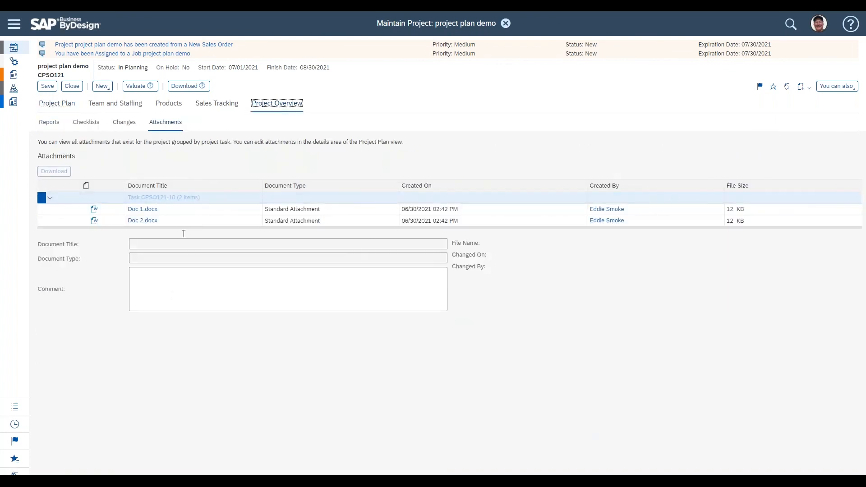
left_click(61, 104)
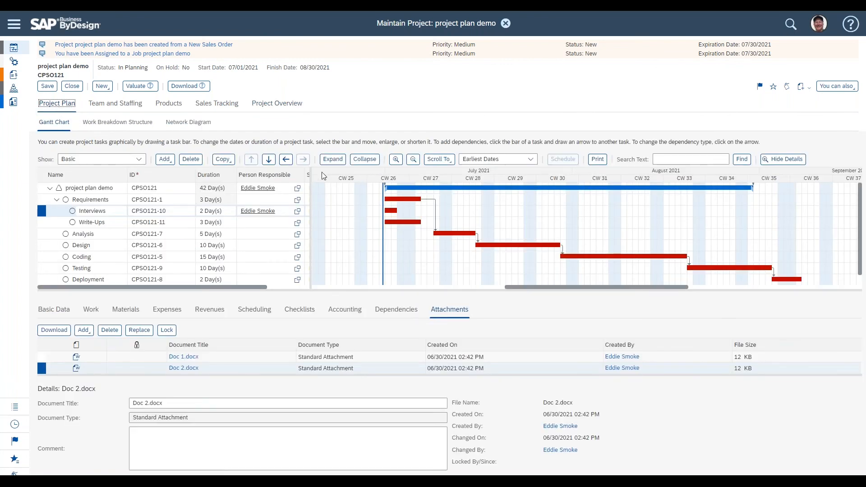
Step: Set the whole project's status with Start and Release, then save the project
left_click_drag(311, 176, 521, 176)
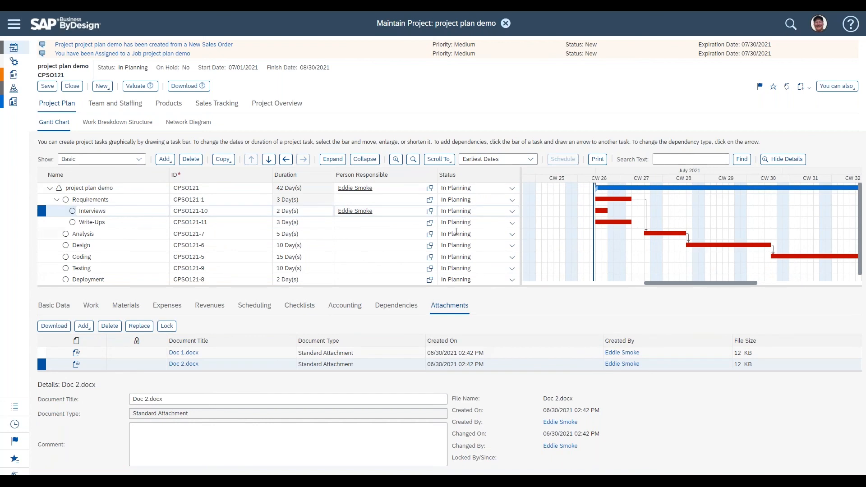
left_click(151, 187)
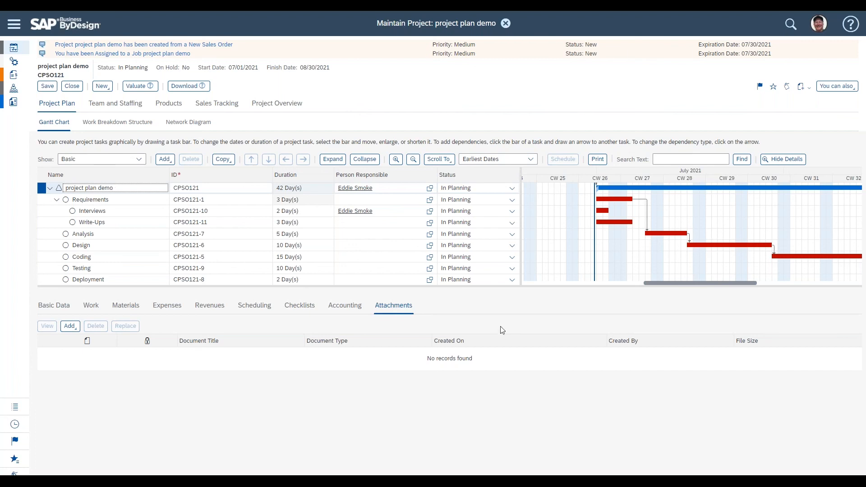
left_click(512, 190)
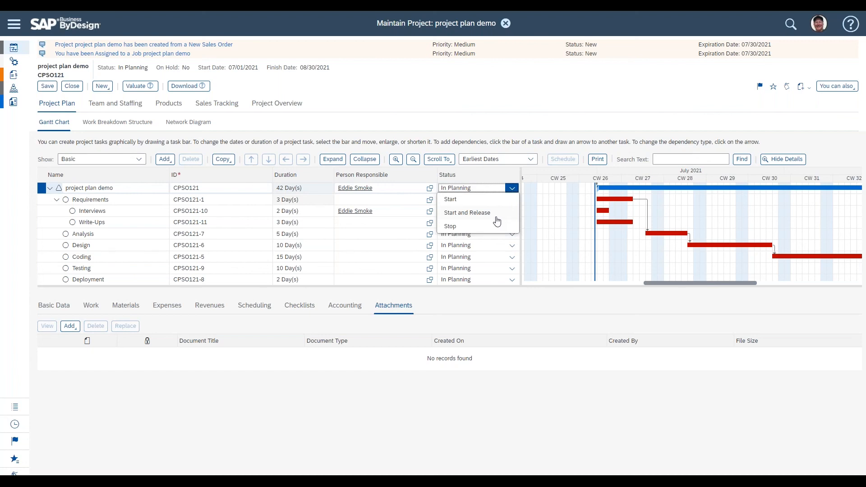
left_click(494, 214)
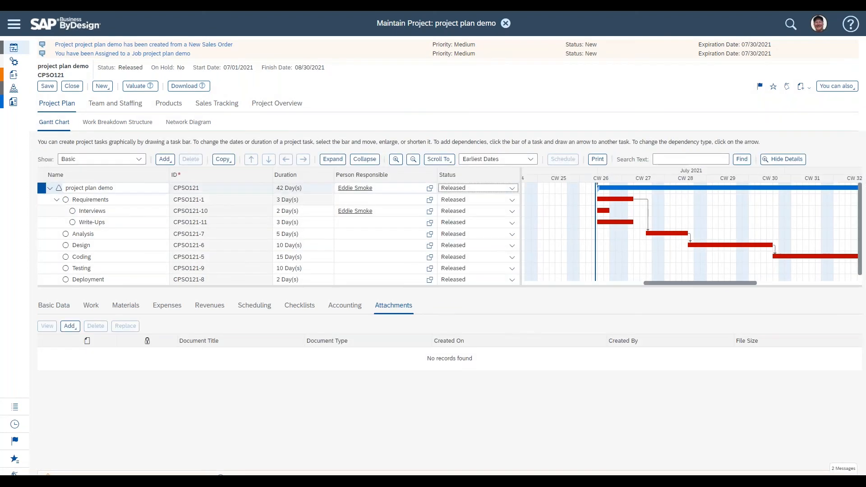
left_click_drag(523, 287, 523, 344)
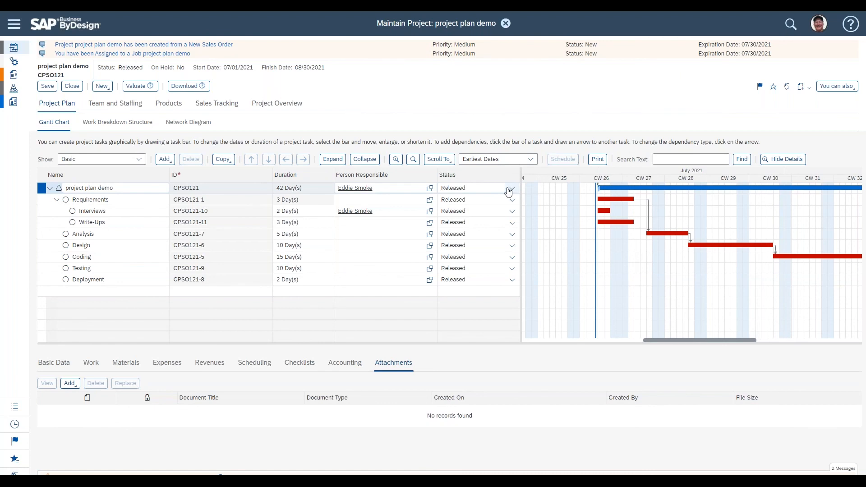
left_click(223, 188)
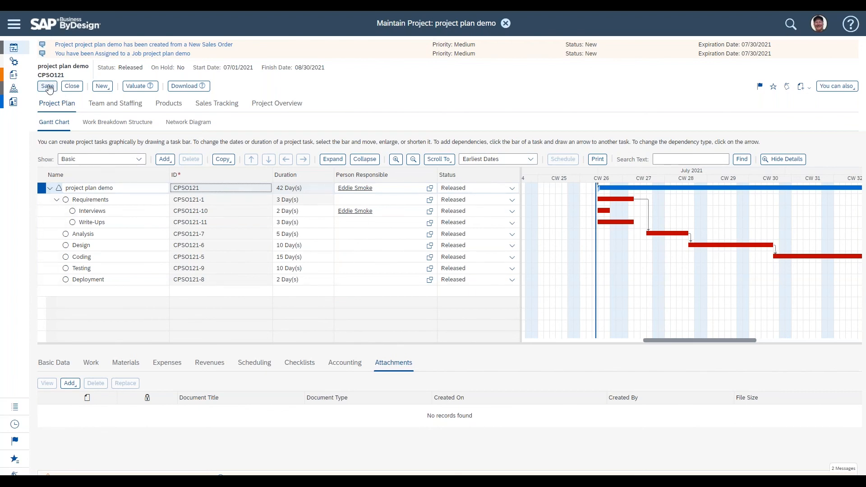
left_click(49, 88)
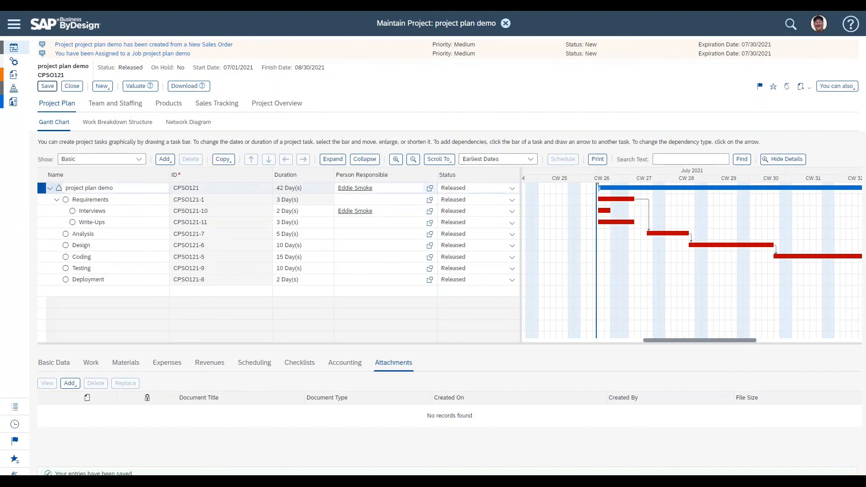
Step: Inspect the status actions offered for the project root and the Interviews task without choosing one
left_click(513, 189)
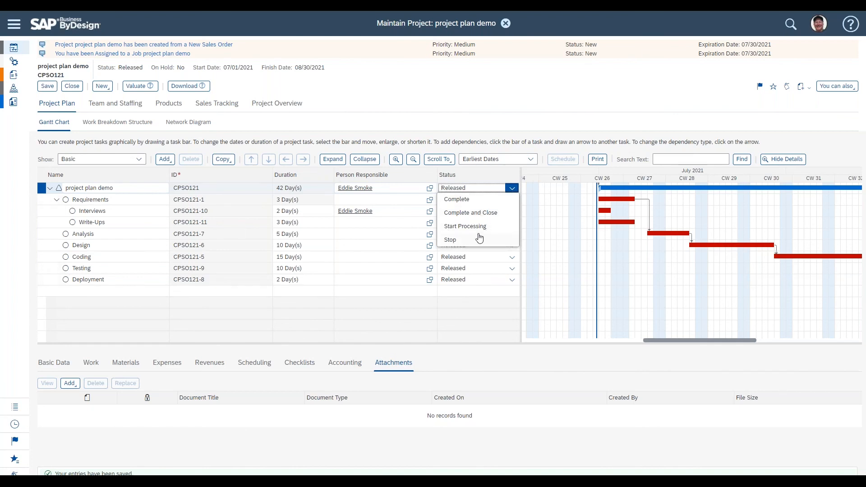
left_click(464, 142)
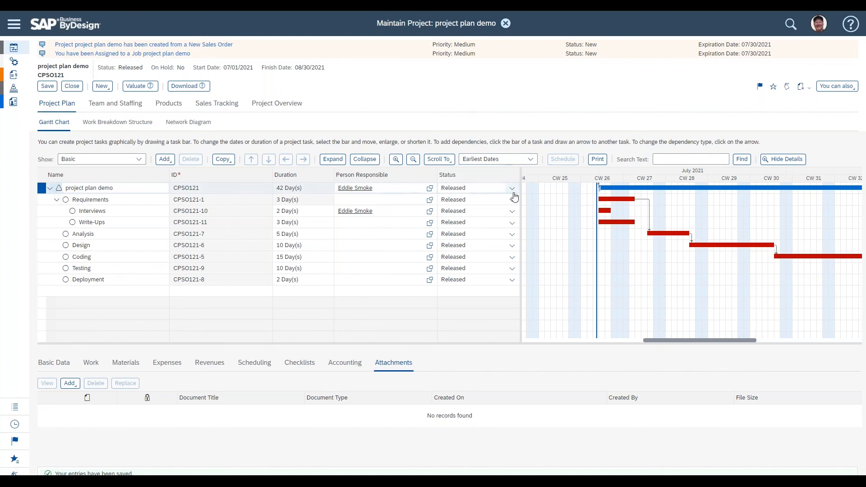
left_click(512, 211)
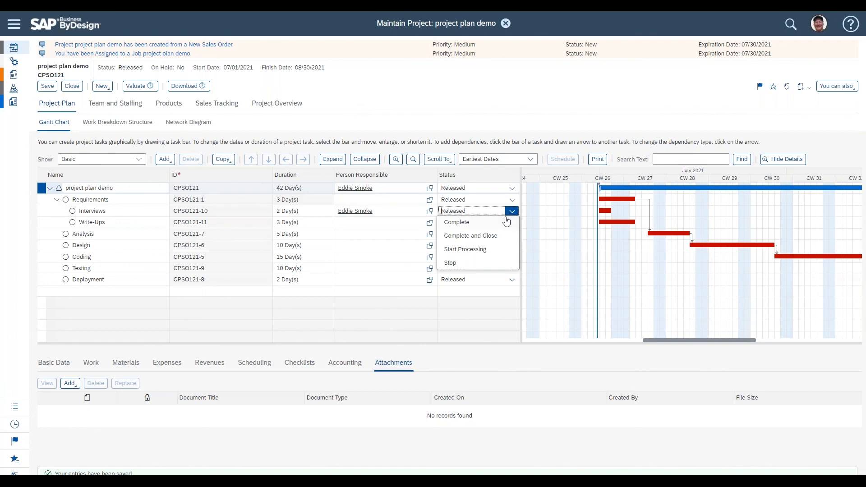
left_click(466, 212)
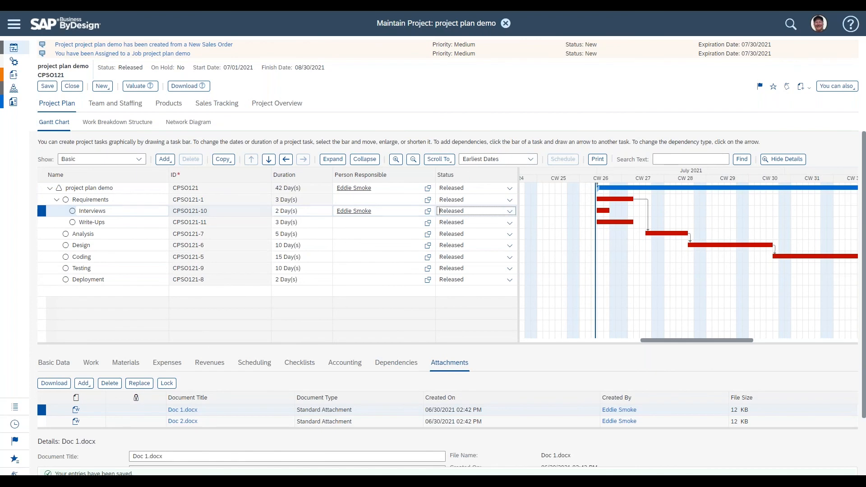
Step: Open the Interviews task's basic data and read the help for Estimated PoC
left_click_drag(80, 344, 94, 264)
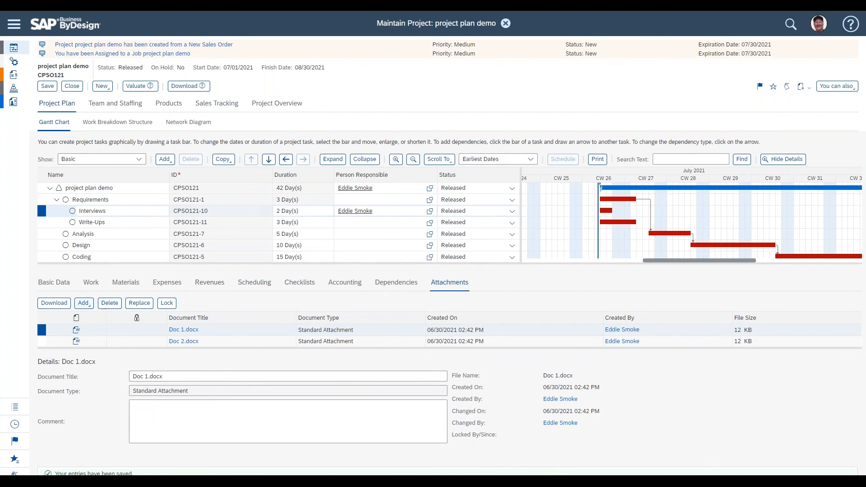
left_click(49, 283)
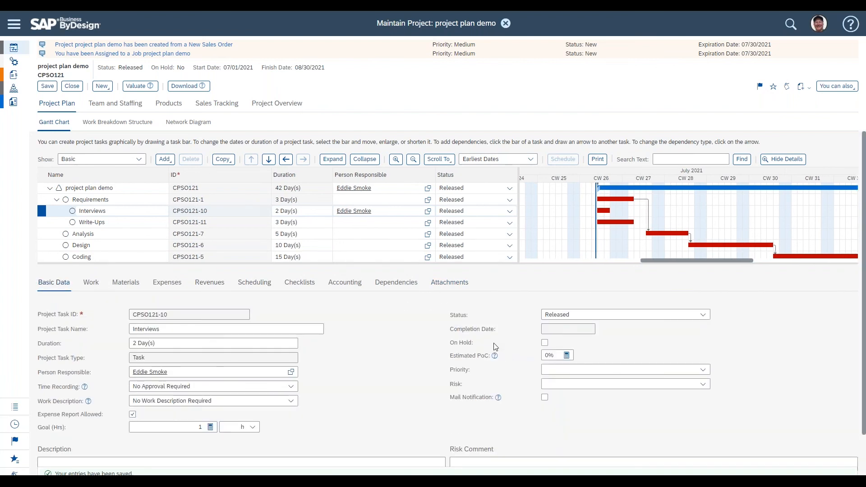
mouse_move(495, 356)
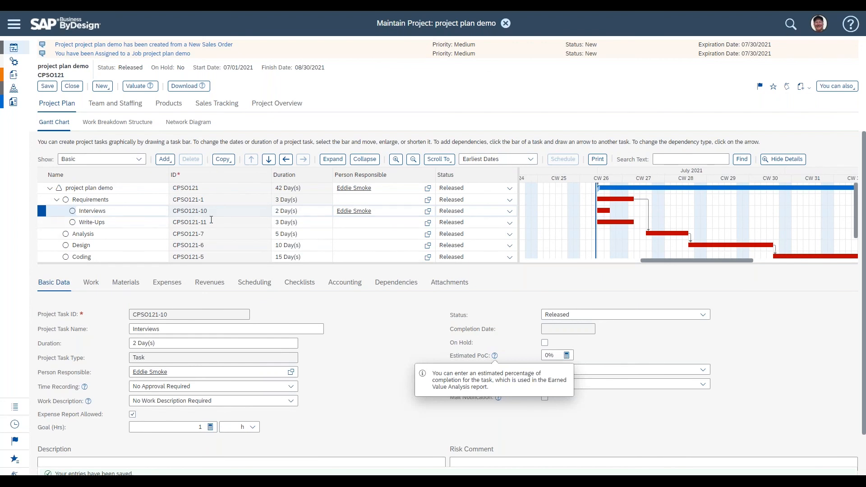
Step: Put the Write-Ups task on hold and then clear its On Hold flag again
left_click(211, 220)
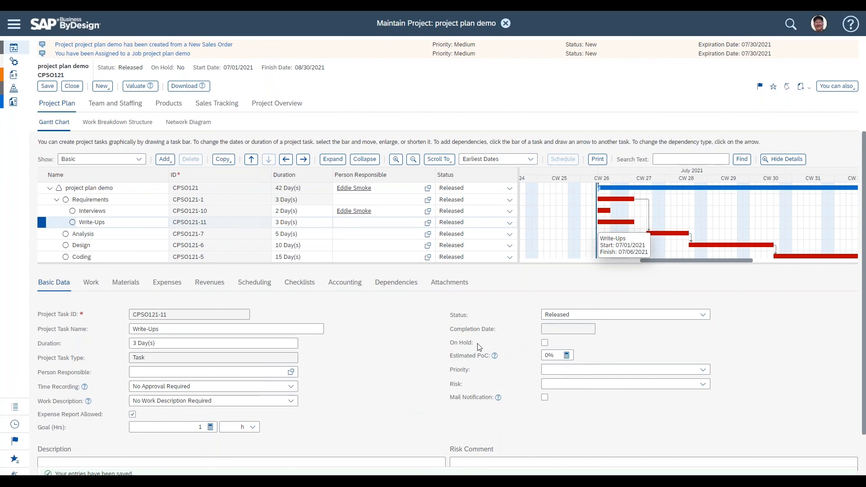
double_click(463, 343)
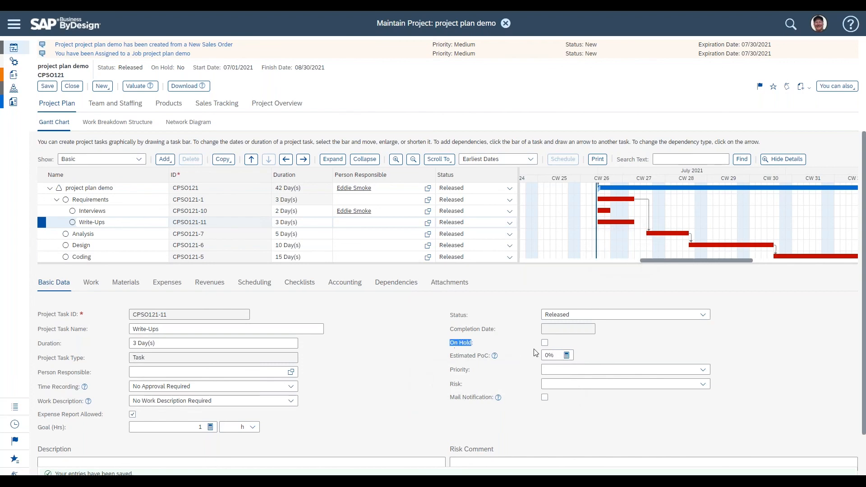
left_click(545, 343)
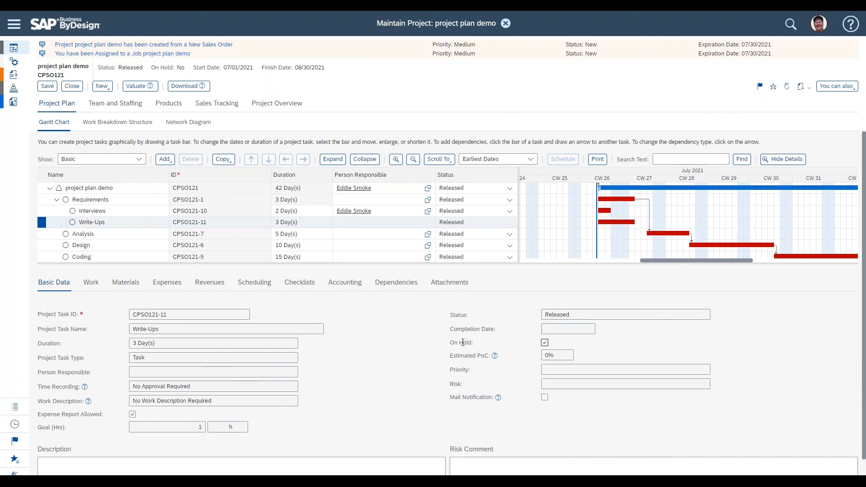
triple_click(463, 343)
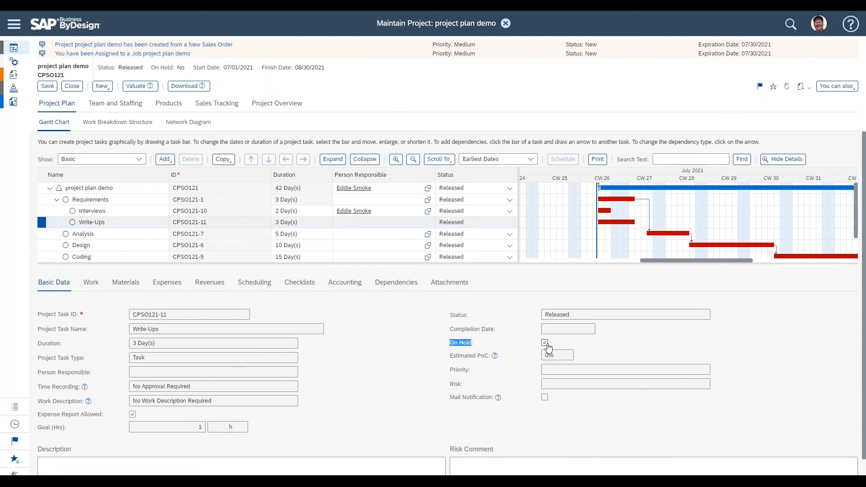
left_click(545, 344)
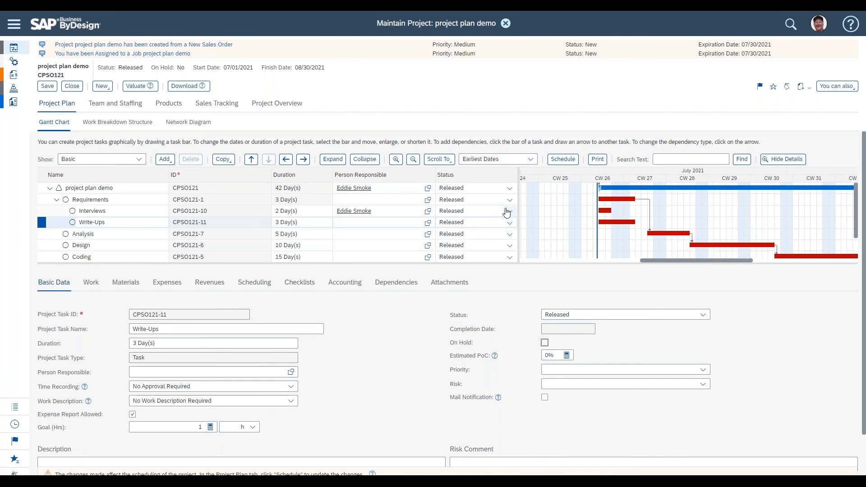
Step: Review the status actions offered for the Interviews task without choosing one
left_click(510, 212)
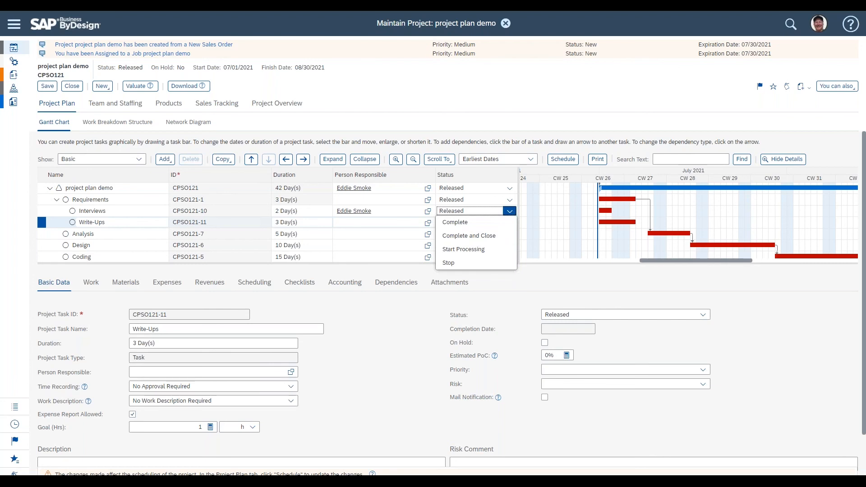
left_click(394, 334)
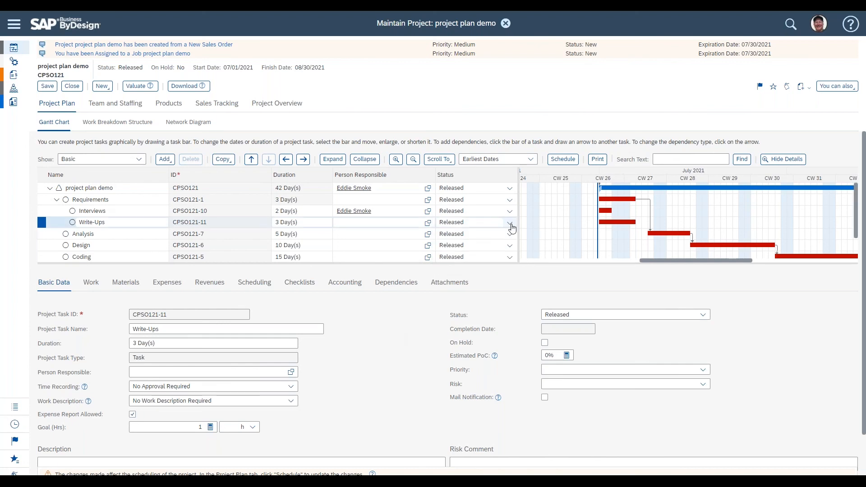
left_click(500, 222)
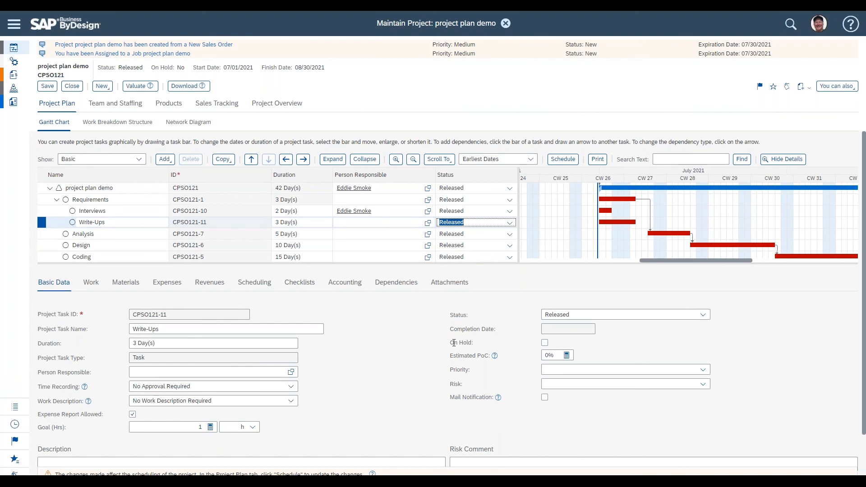
triple_click(453, 343)
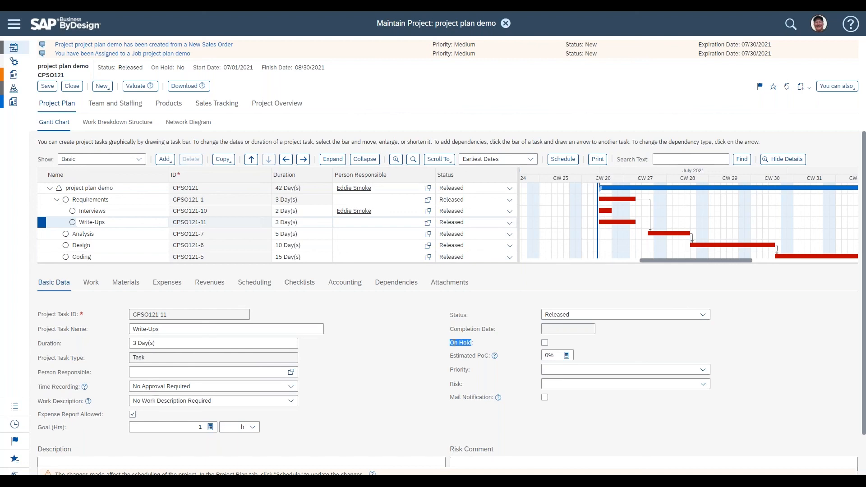
left_click(409, 339)
Step: Stop the Write-Ups task and save the project
left_click(510, 223)
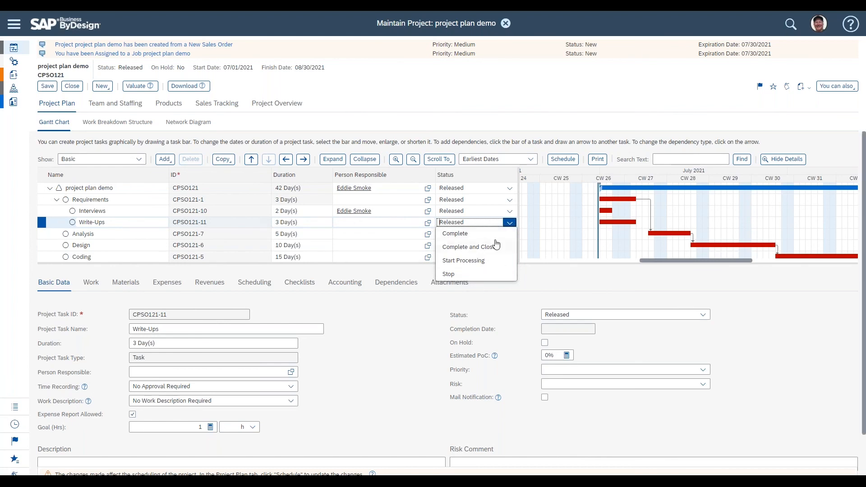
left_click(484, 276)
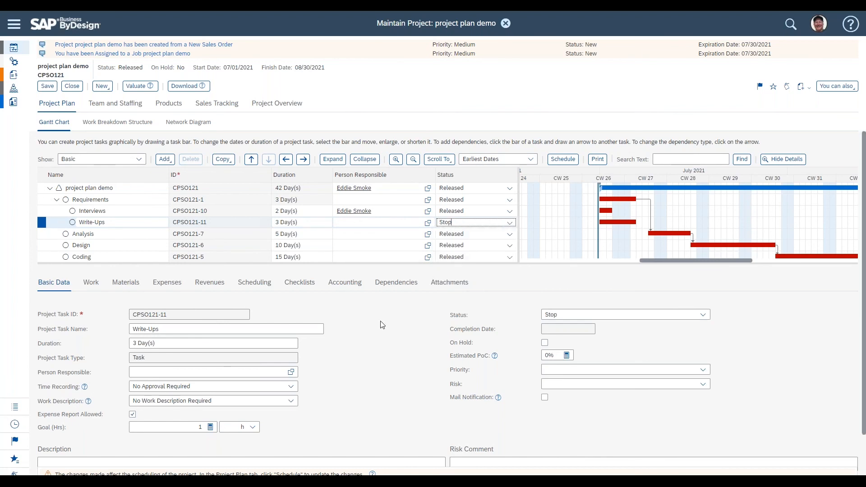
left_click(47, 86)
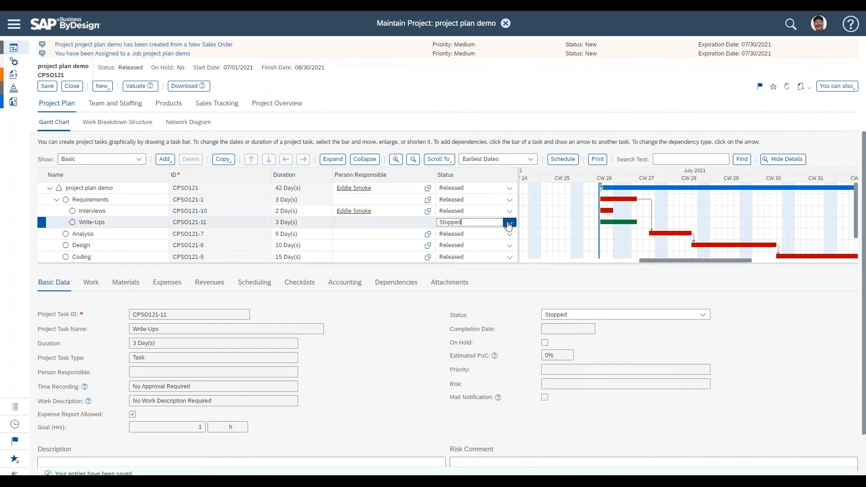
Step: Revoke the stopping of the Write-Ups task and save the project
left_click(509, 223)
left_click(501, 233)
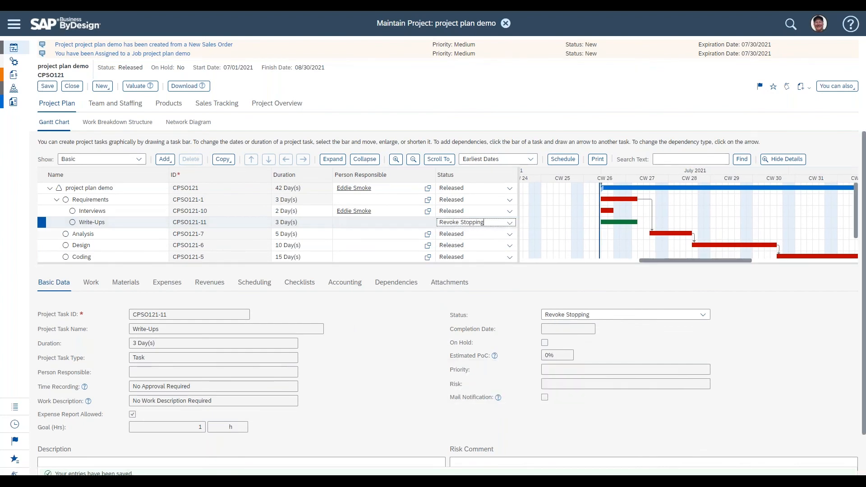
left_click(48, 86)
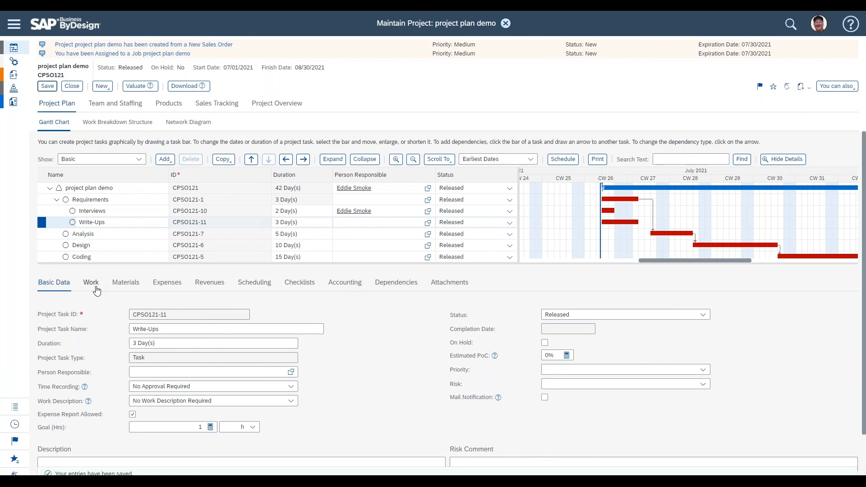
Step: Select the project root and review its accounting assignments, customer data and basic data fields
left_click(203, 188)
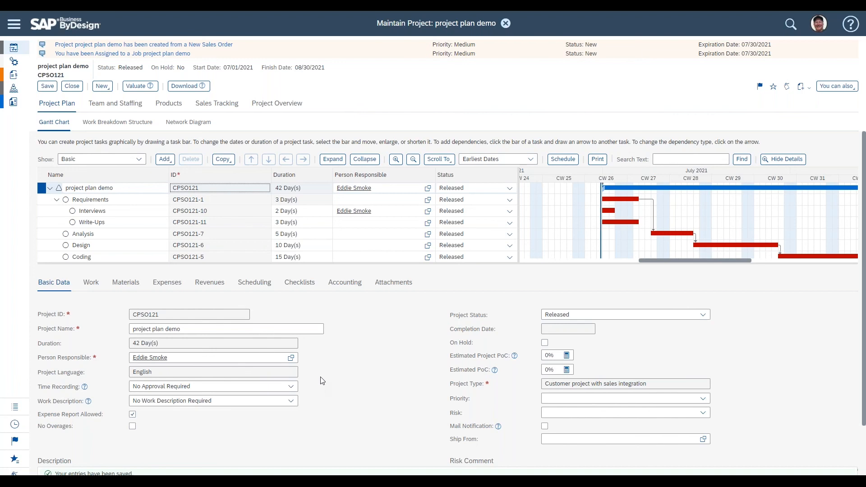
left_click(345, 283)
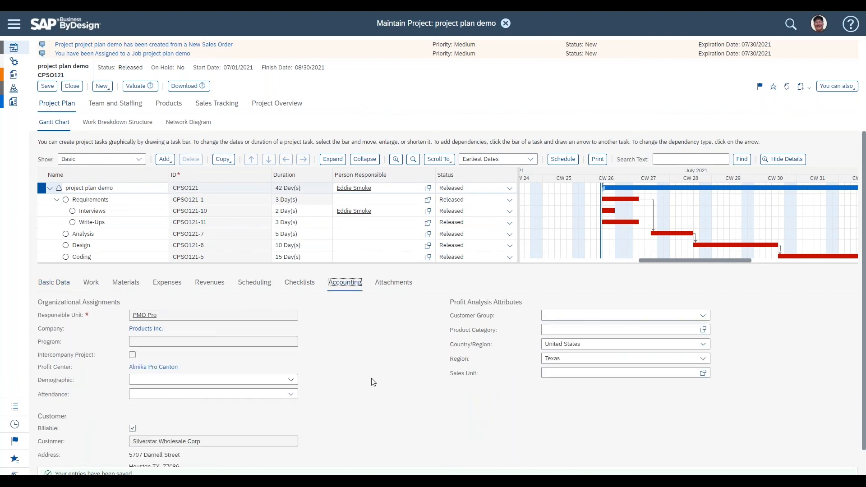
scroll(368, 381, "down", 1)
double_click(65, 393)
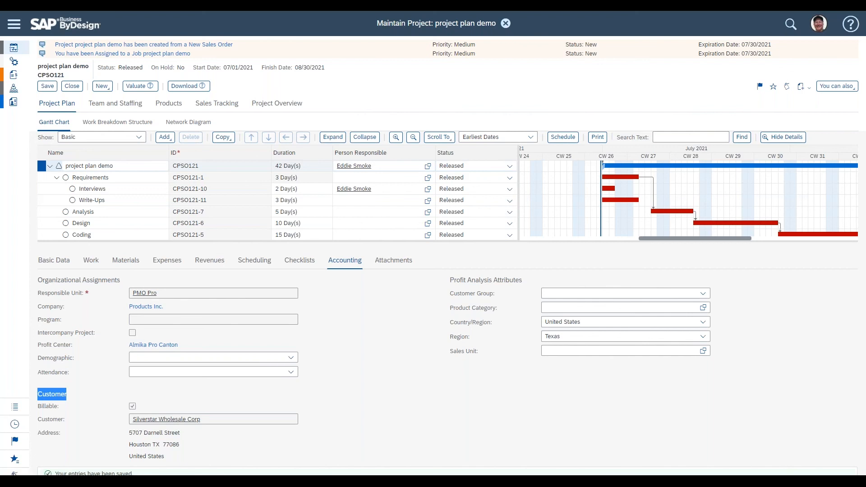
left_click(53, 267)
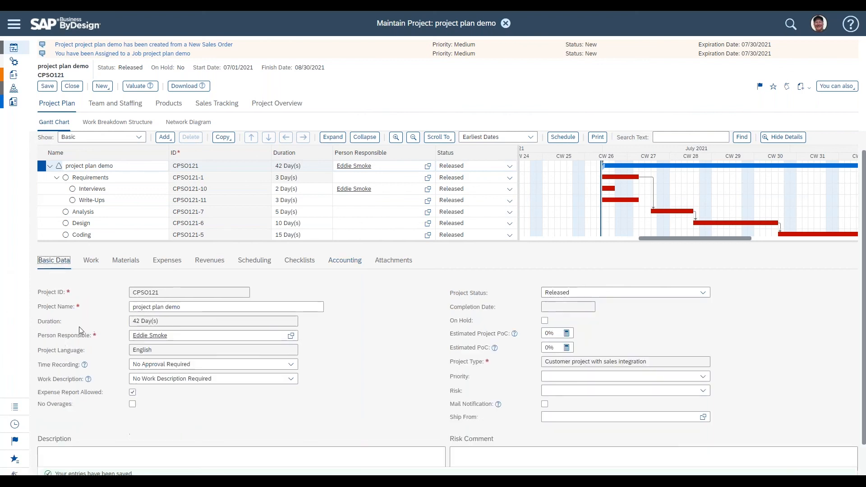
left_click_drag(38, 404, 72, 405)
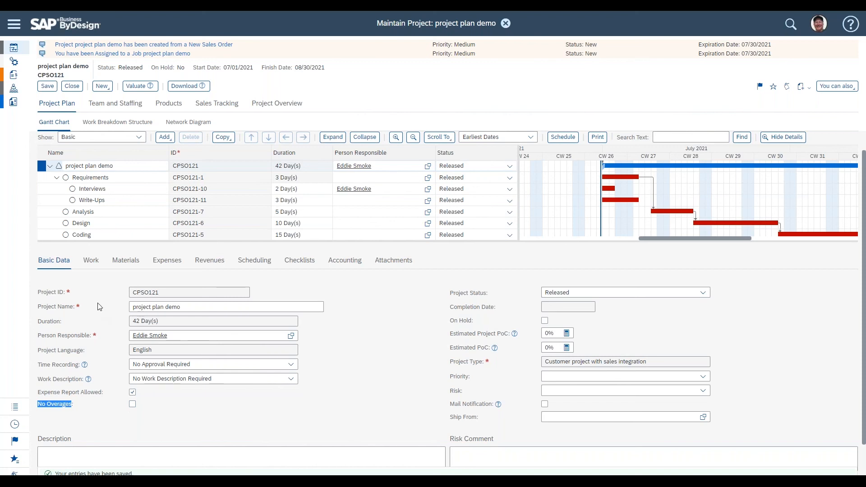
triple_click(40, 335)
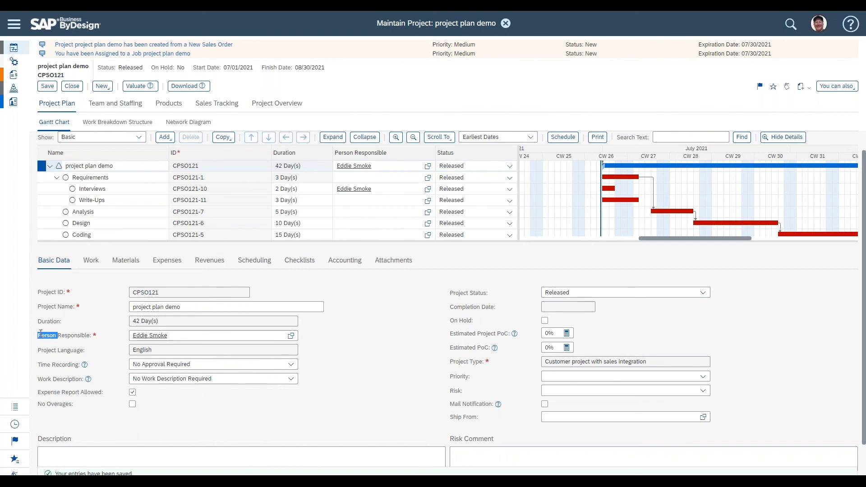